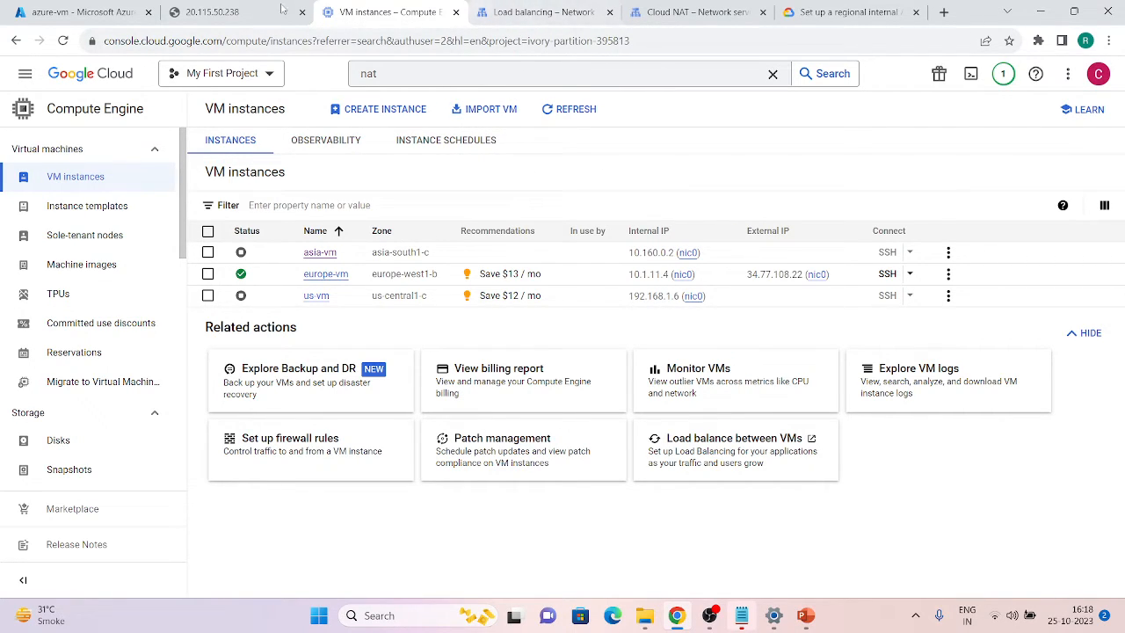
- Open the VPC networks page in a new tab and display the lb-network details down to its reserved proxy-only subnets
click(25, 73)
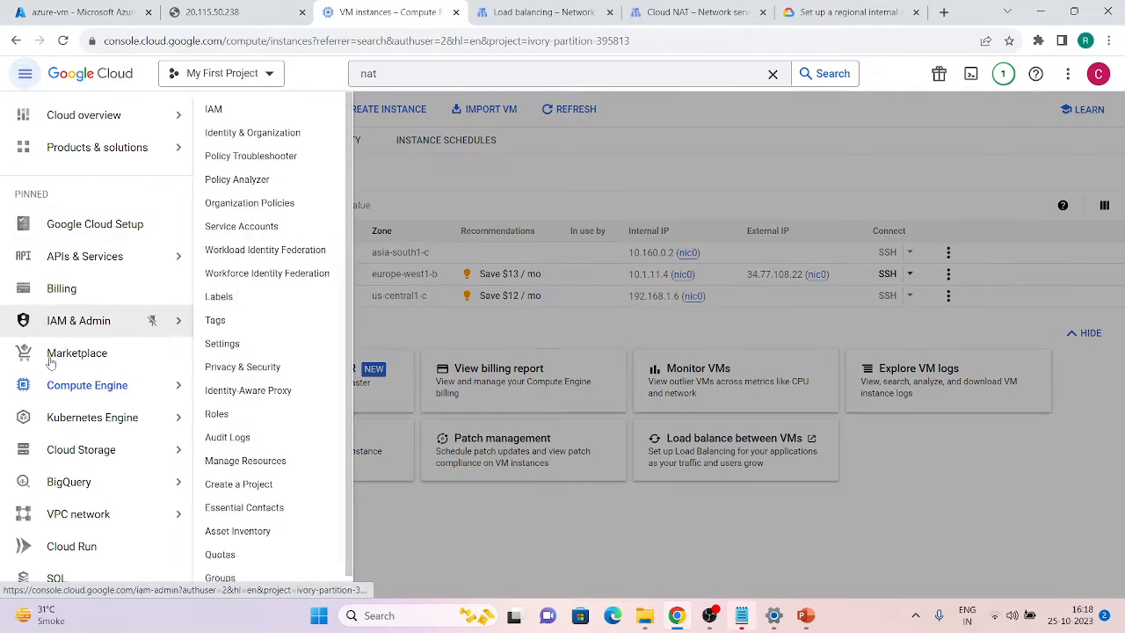
right_click(92, 512)
click(119, 388)
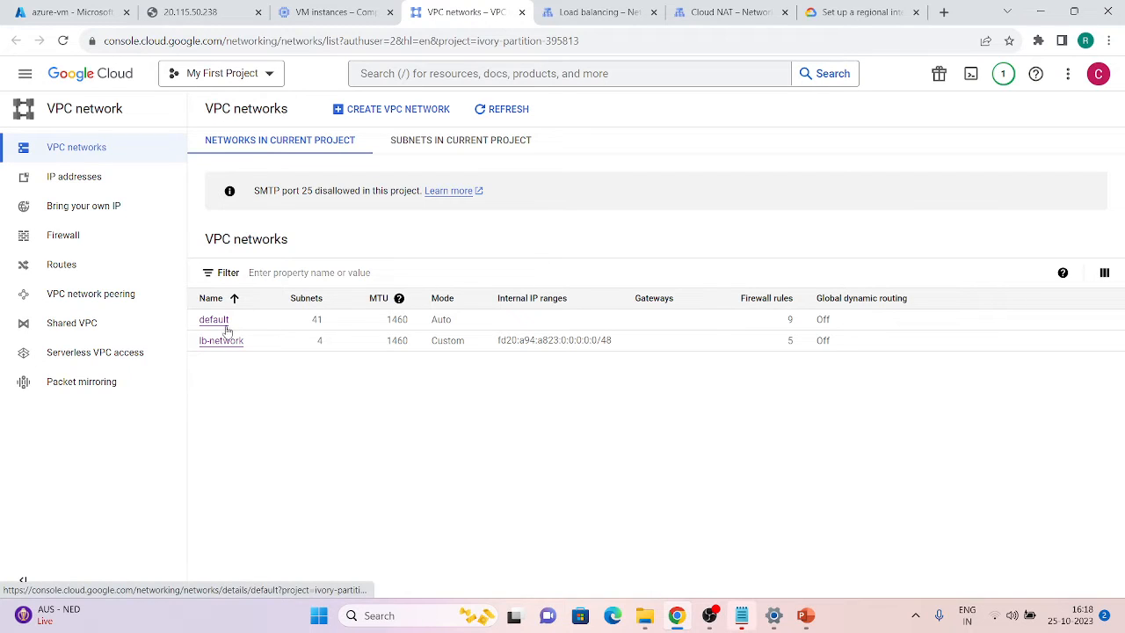
click(221, 341)
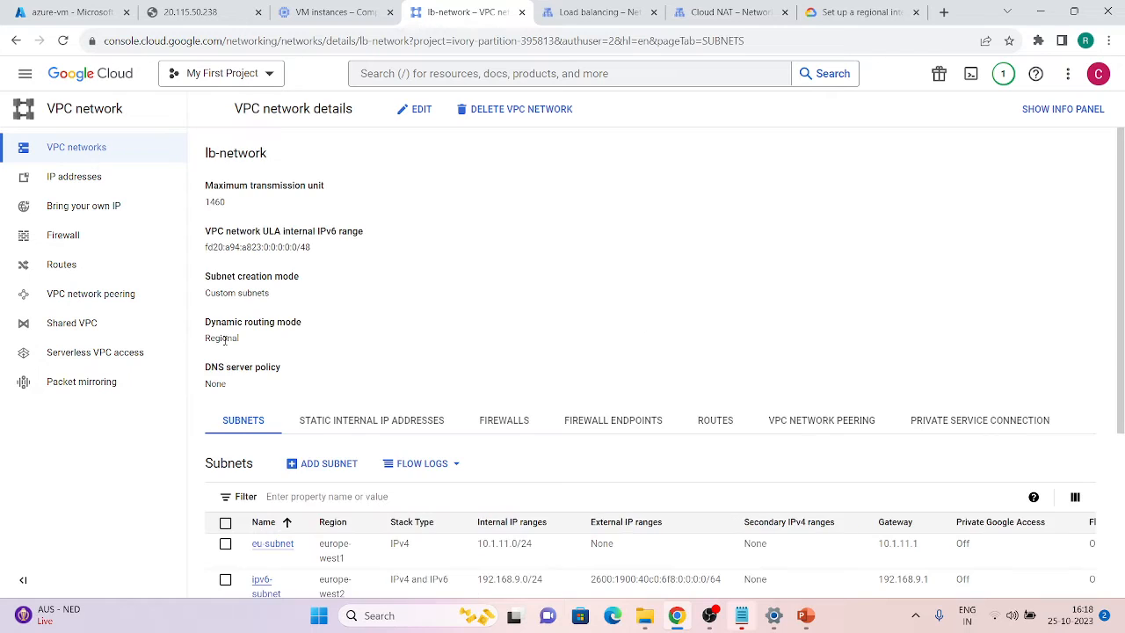
scroll(444, 256, down, 3)
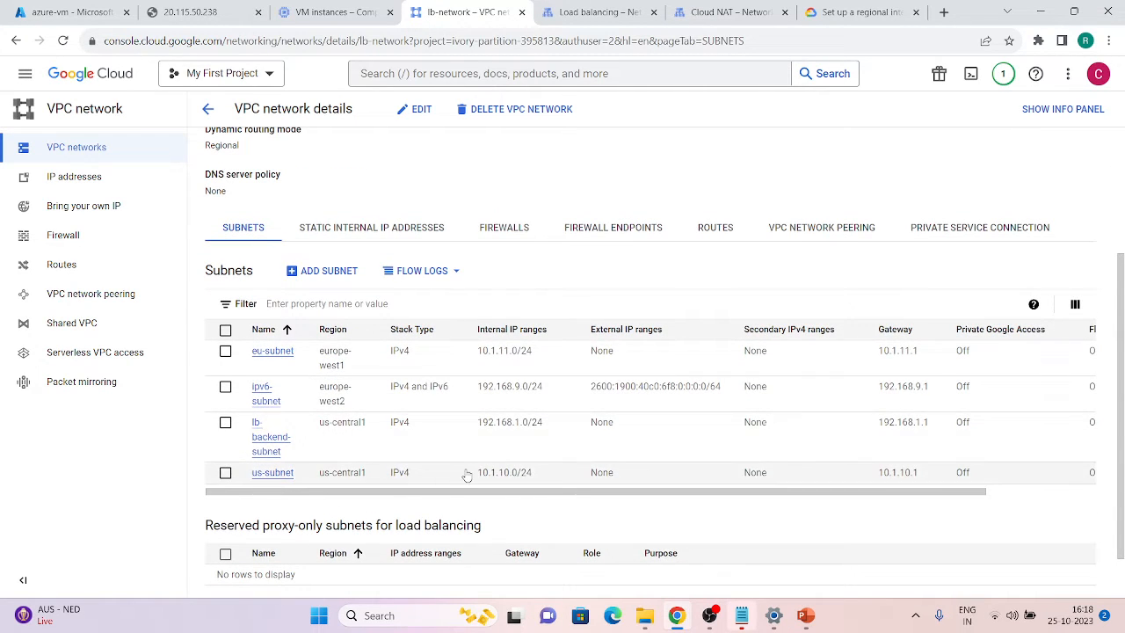
scroll(466, 473, down, 1)
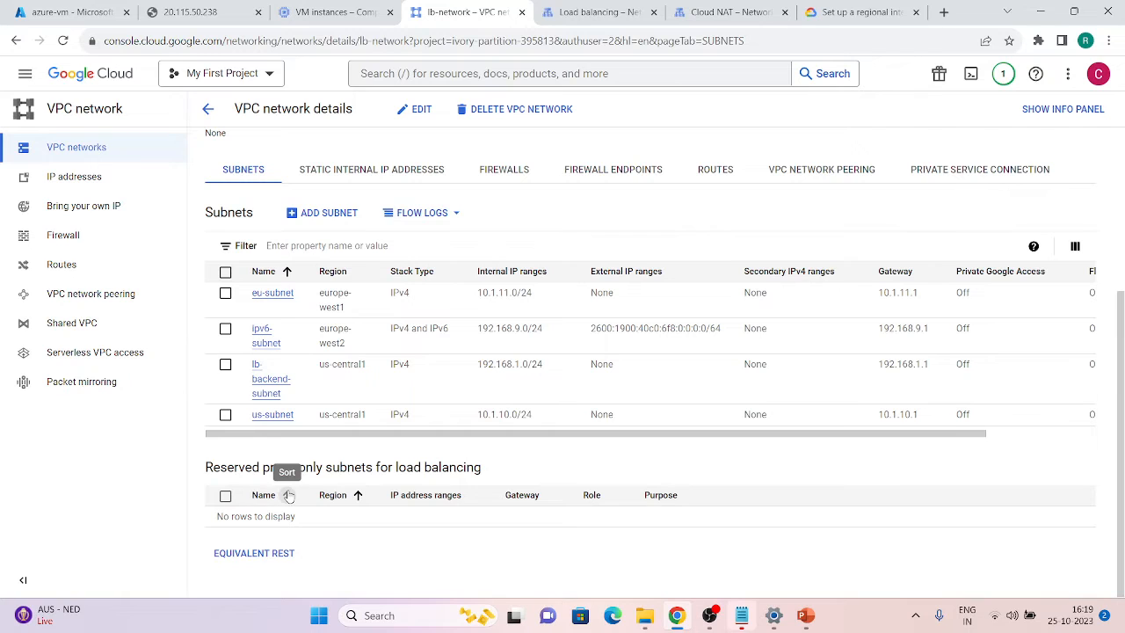
- Start adding a subnet to lb-network, named proxy-subnet, in region us-central1
click(310, 217)
click(462, 134)
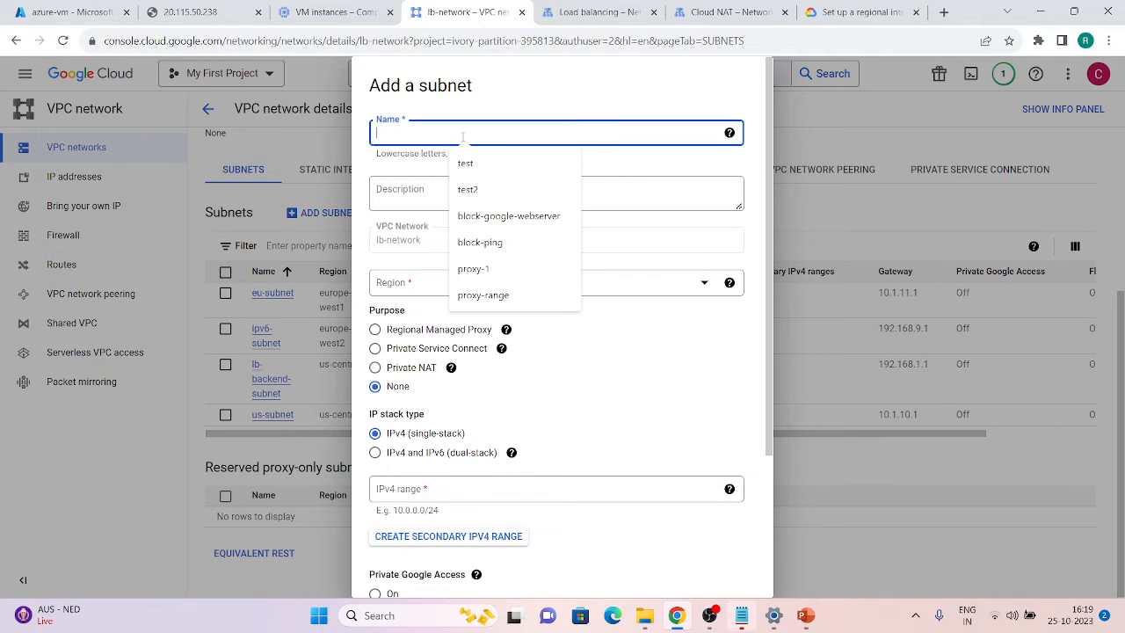
text(proxy-subnet)
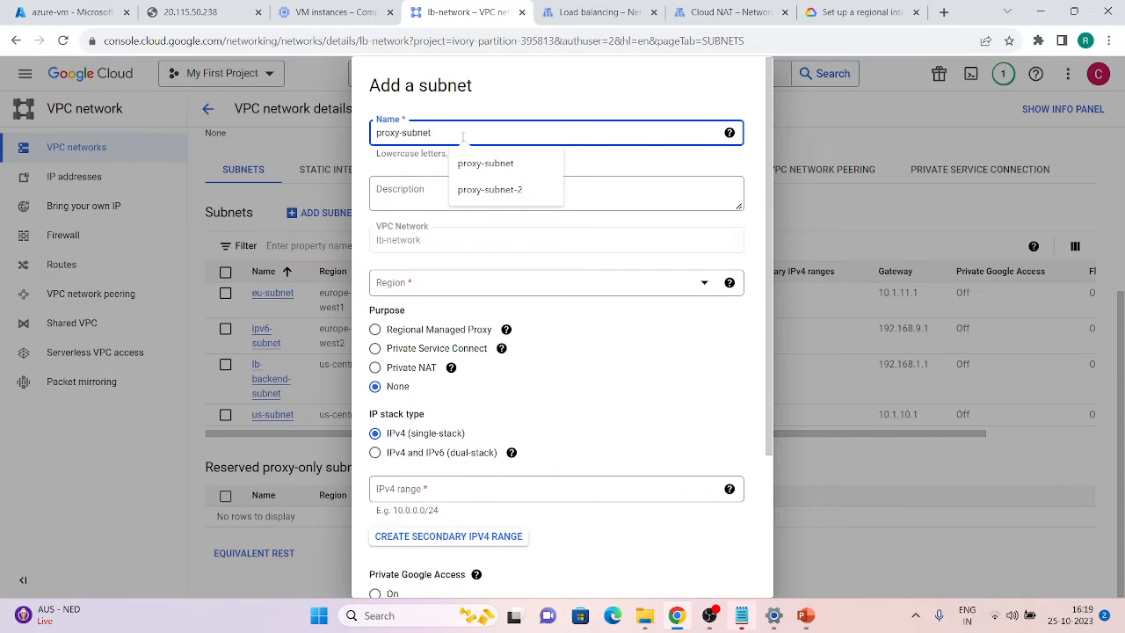
click(446, 290)
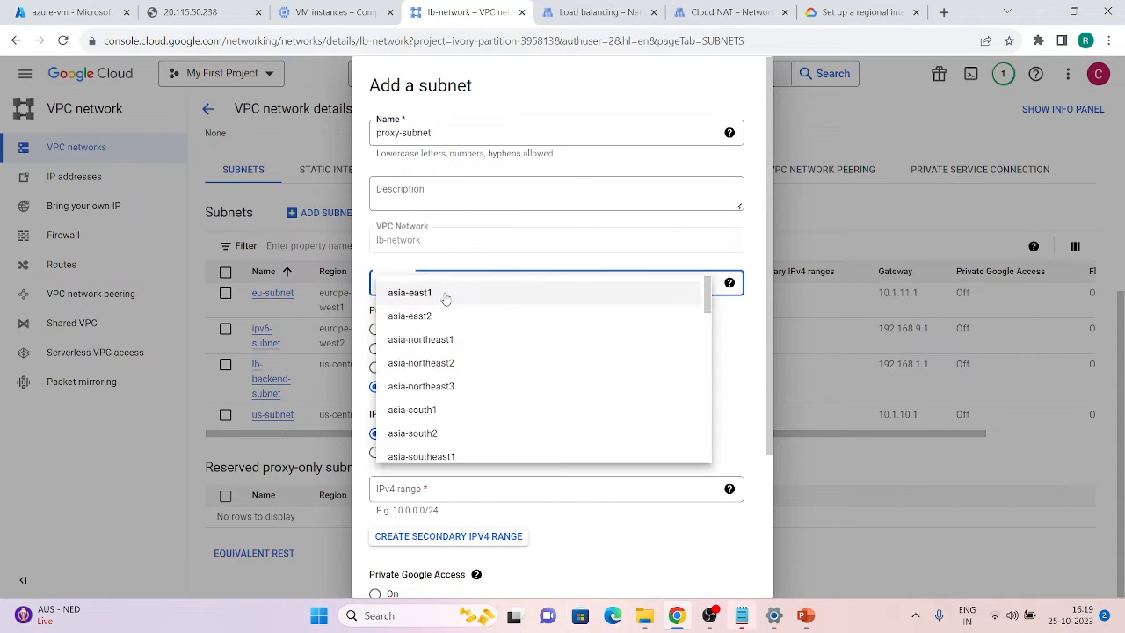
scroll(453, 362, down, 2)
scroll(451, 360, down, 5)
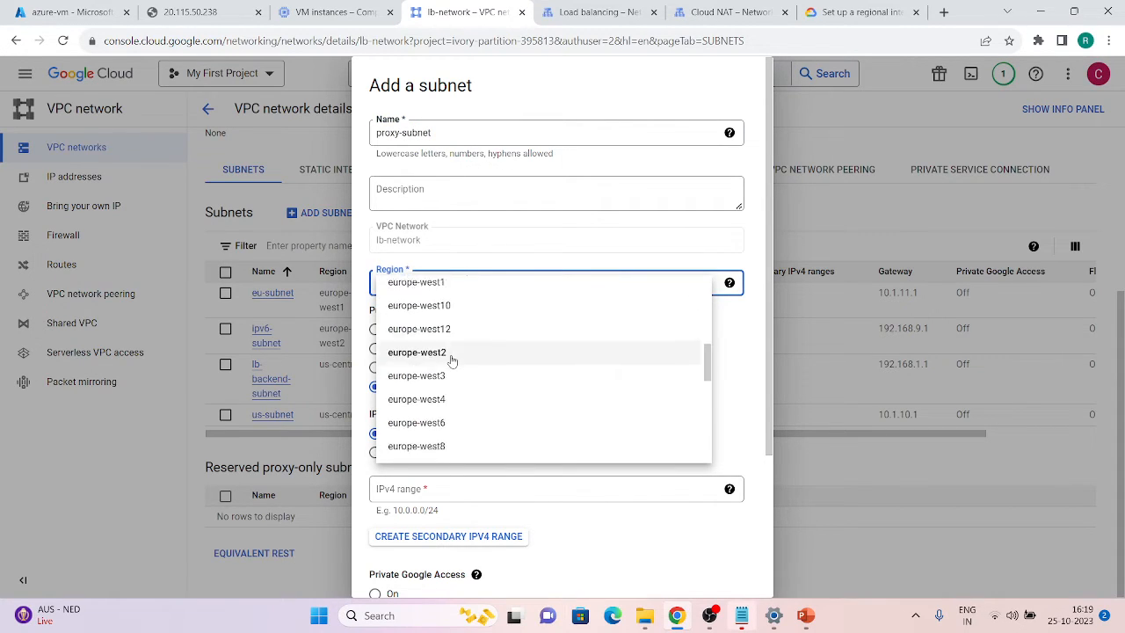
scroll(451, 360, down, 4)
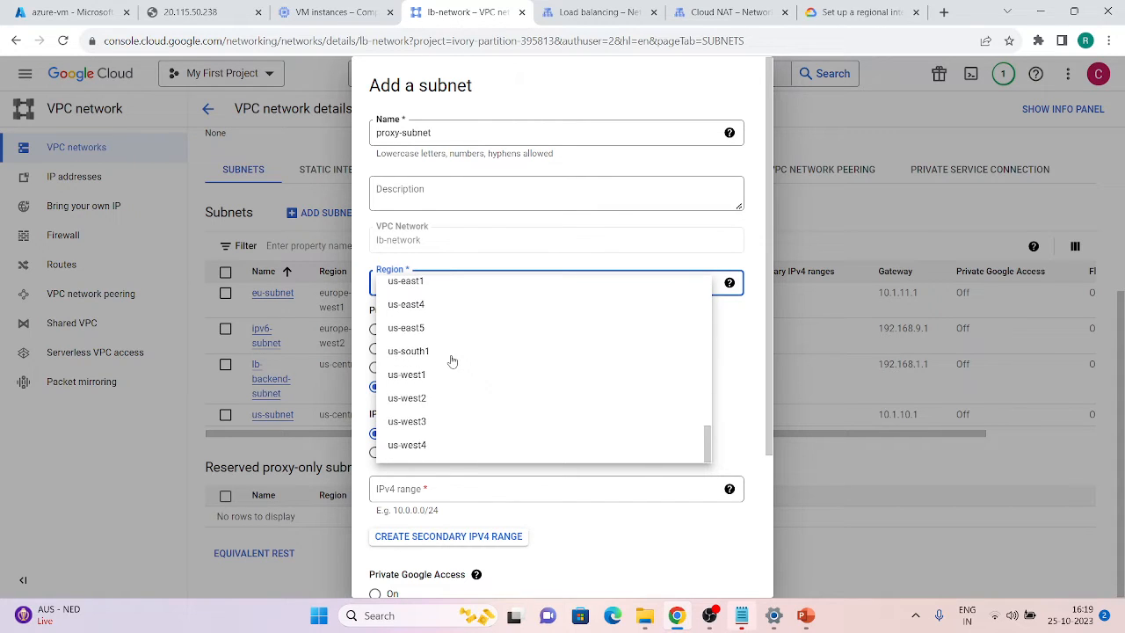
click(430, 333)
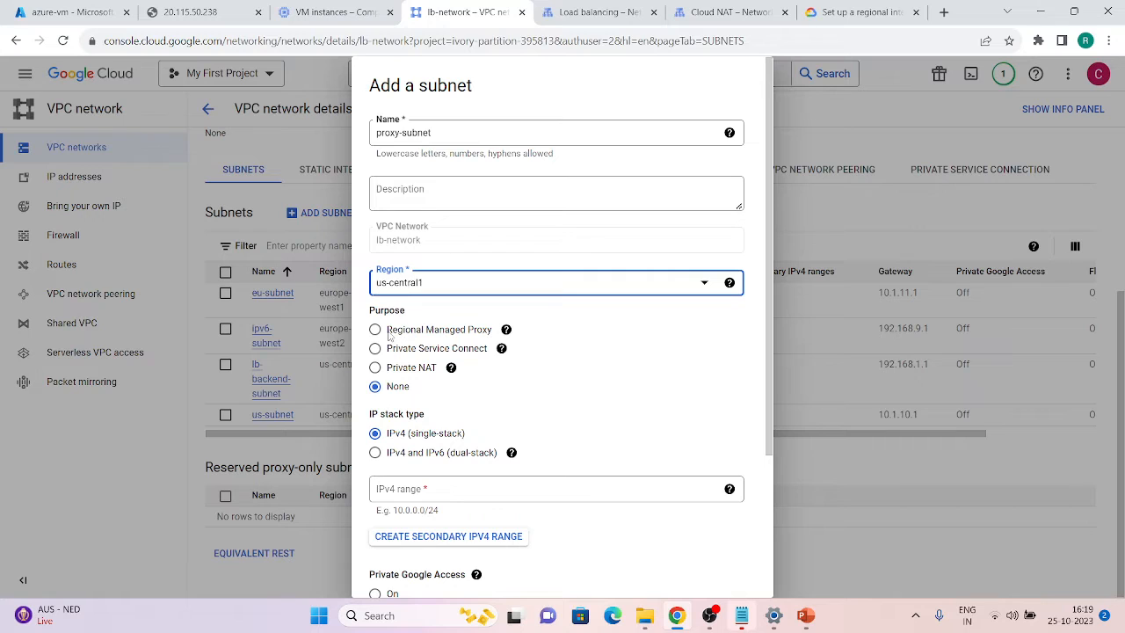
- Set the subnet's purpose to Regional Managed Proxy and its IPv4 range to 192.168.7.0/24, and add it
click(506, 329)
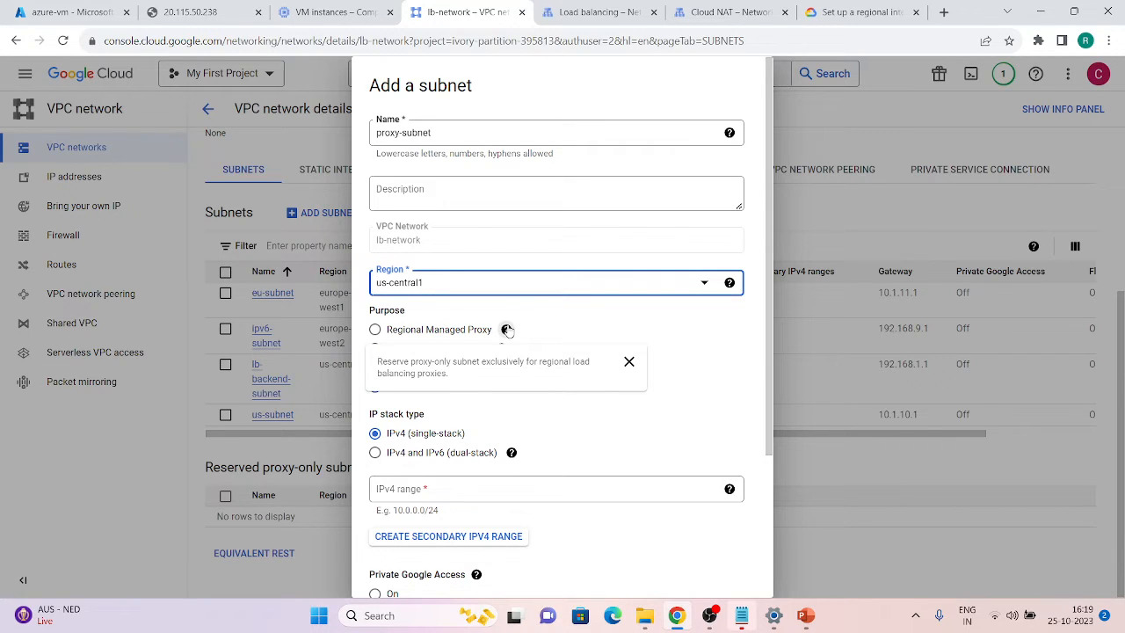
click(439, 329)
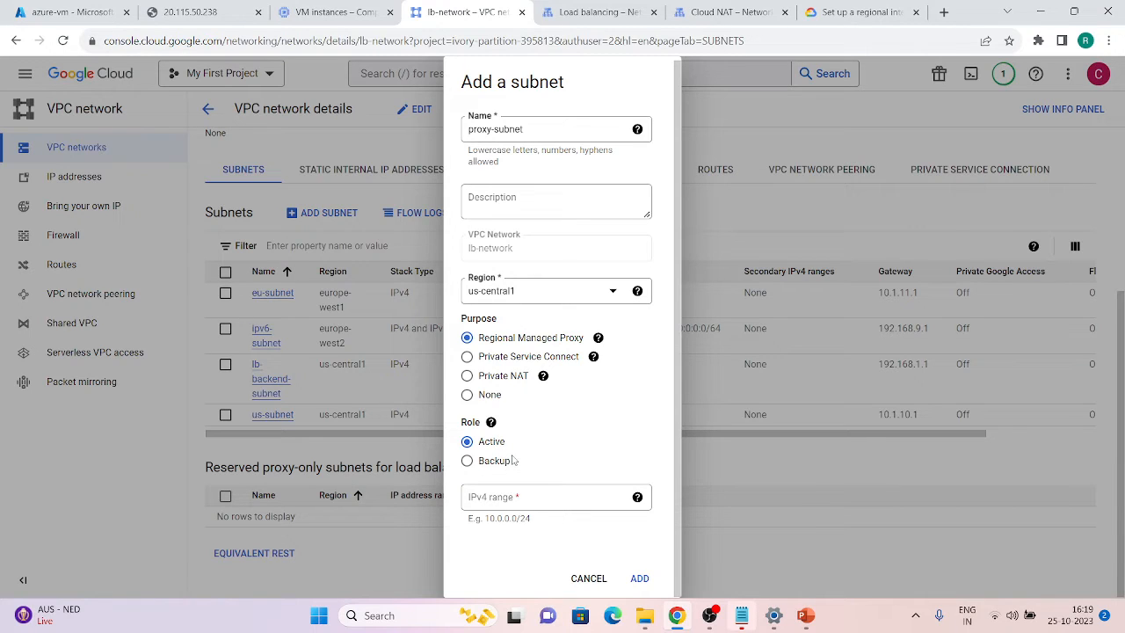
click(501, 507)
text(192)
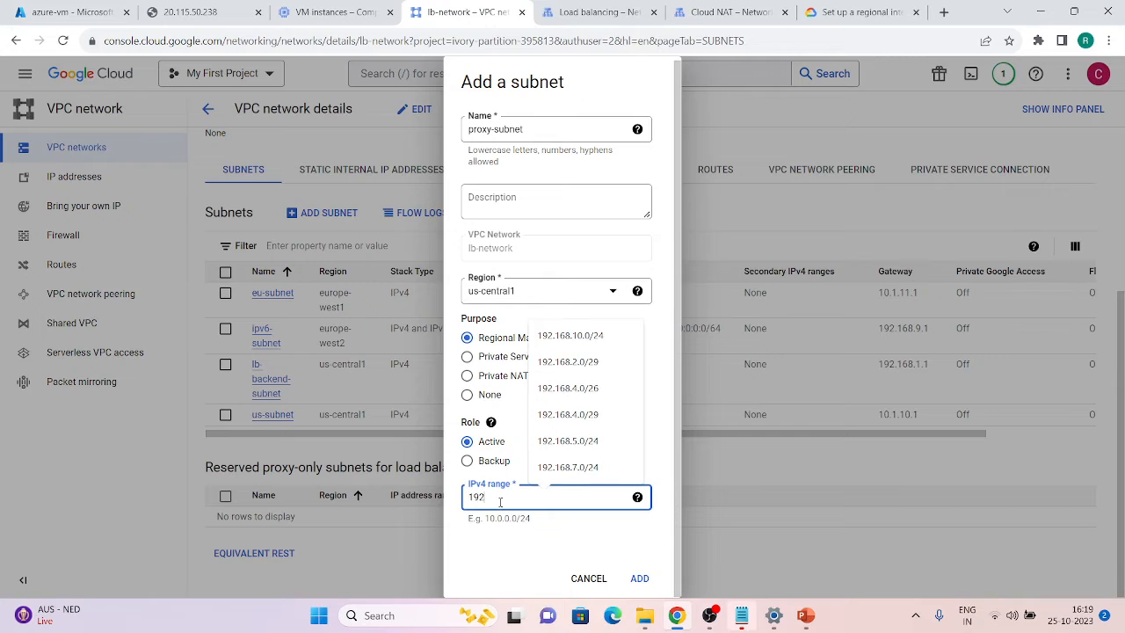
text(.168.7.0/24)
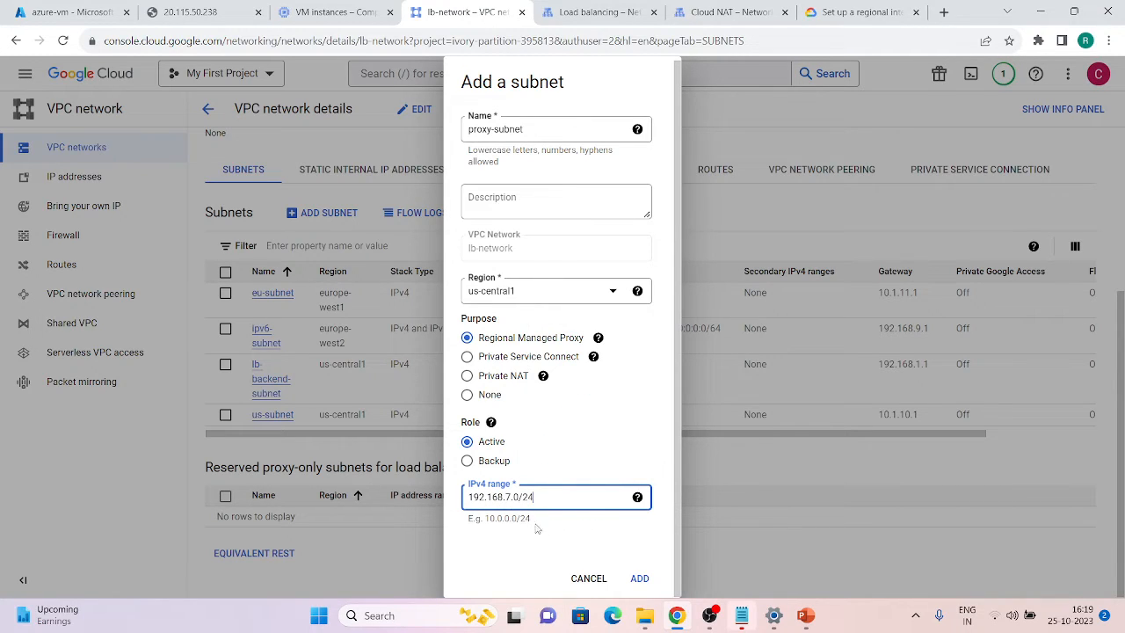
click(639, 578)
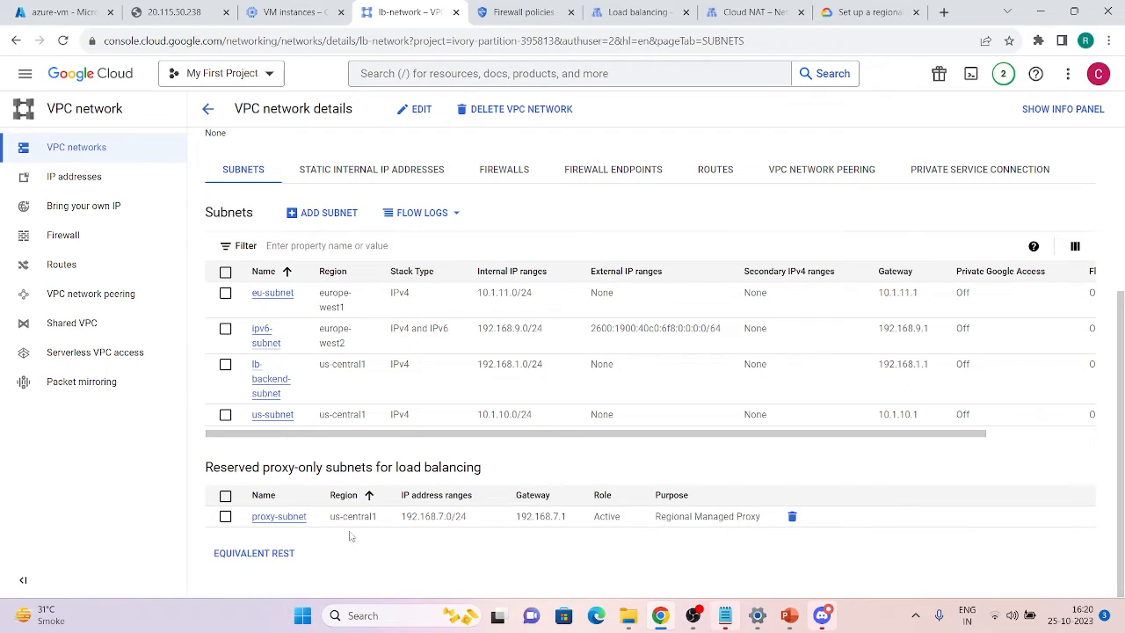
- Switch to the Cloud NAT page and enlarge the Cloud Shell terminal to nearly the full page height
click(762, 10)
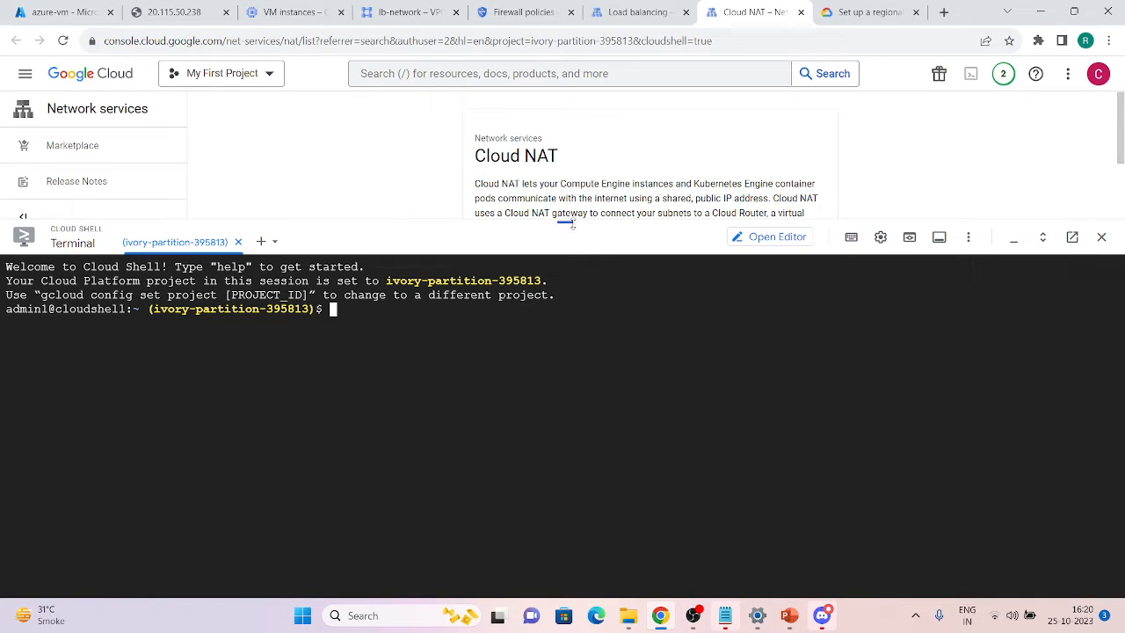
drag(572, 224, 568, 127)
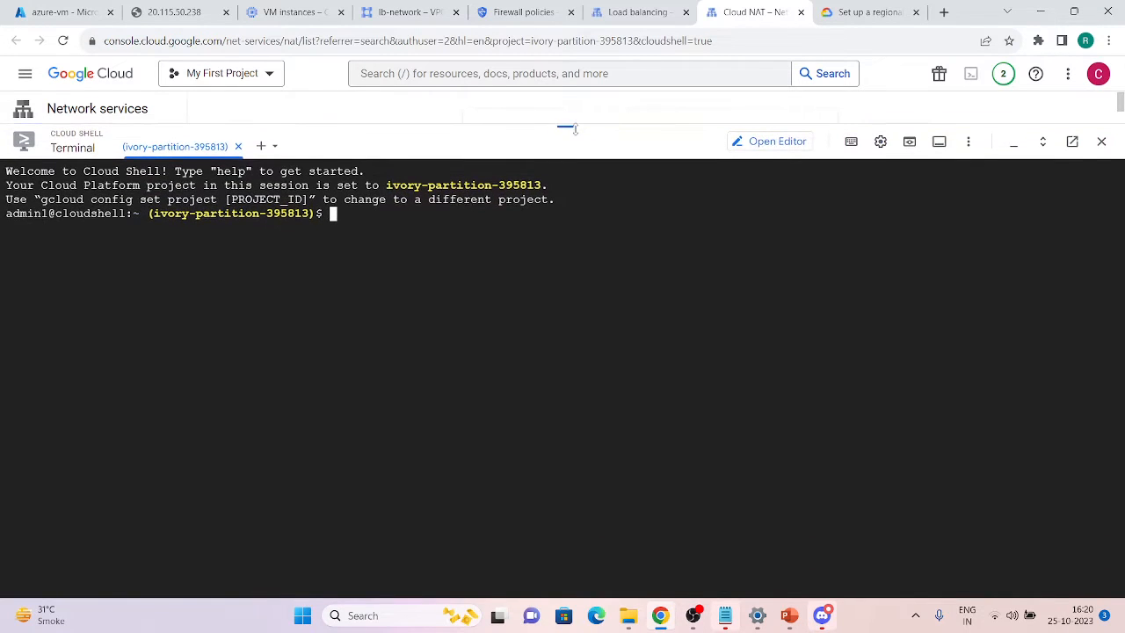
click(966, 143)
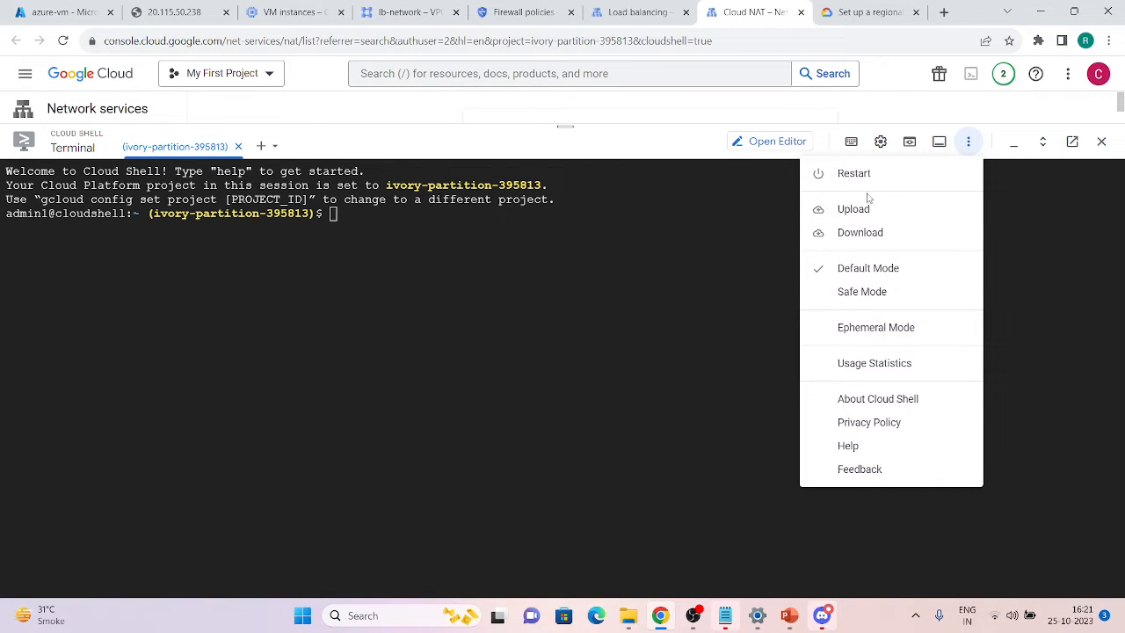
click(713, 295)
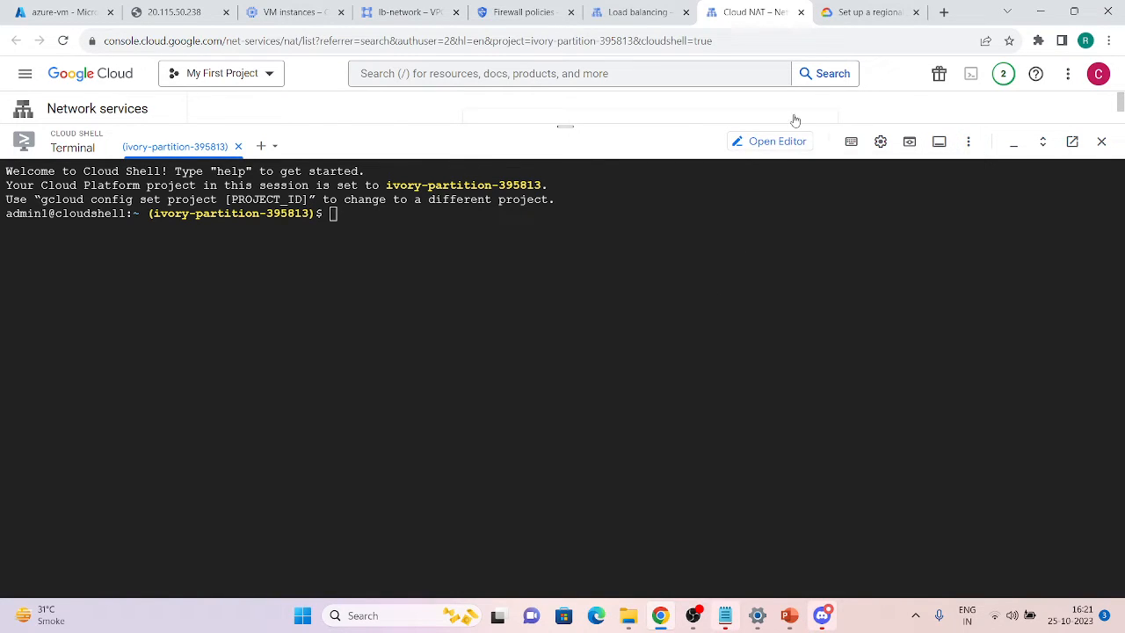
- In the load balancing guide's Cloud Router command, set the router name to external-roueter and the network to lb-network
click(866, 12)
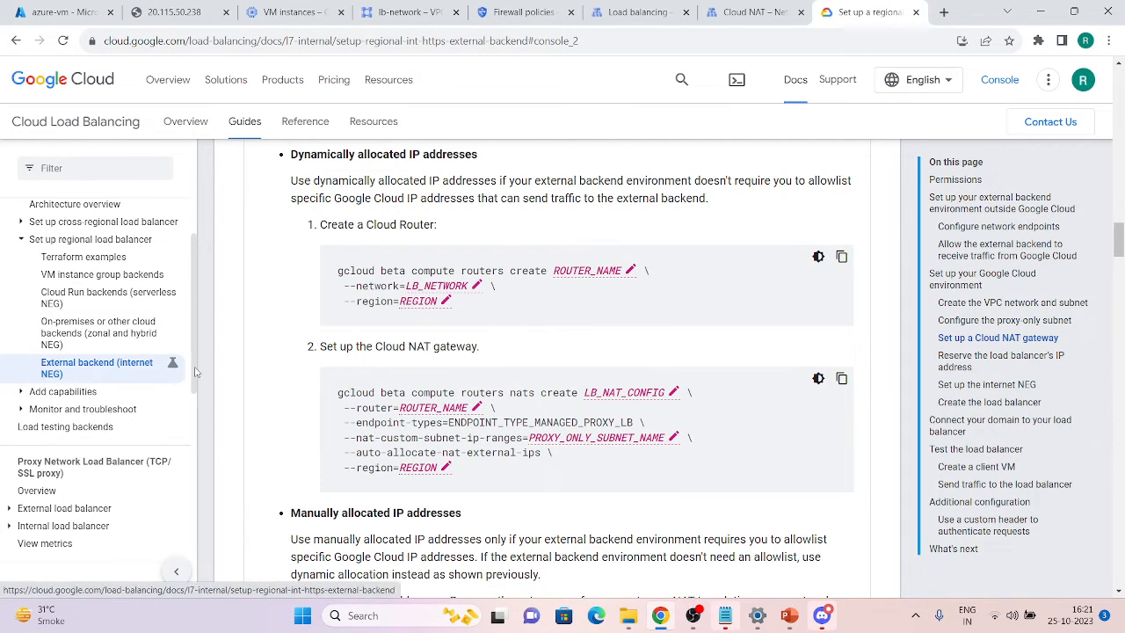
click(596, 274)
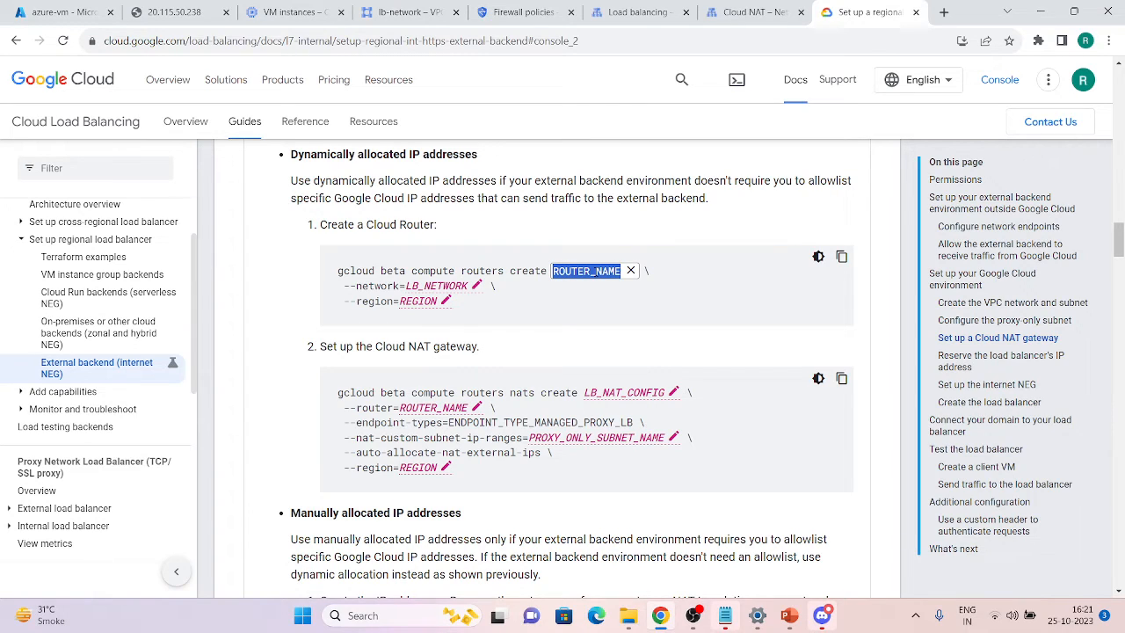
key(BackSpace)
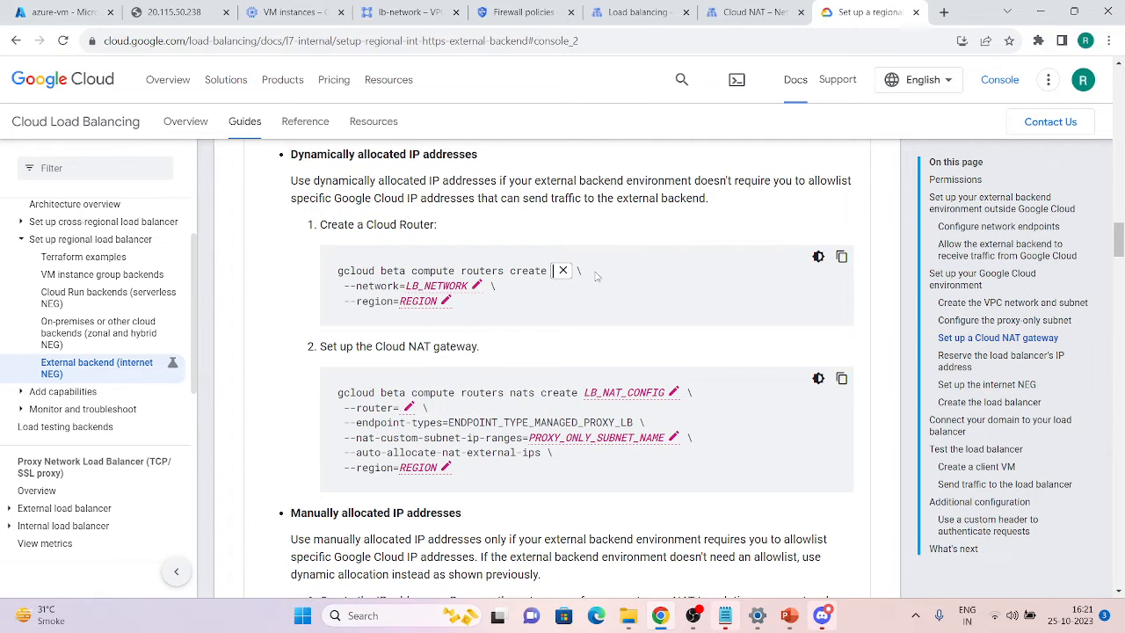
text(exter)
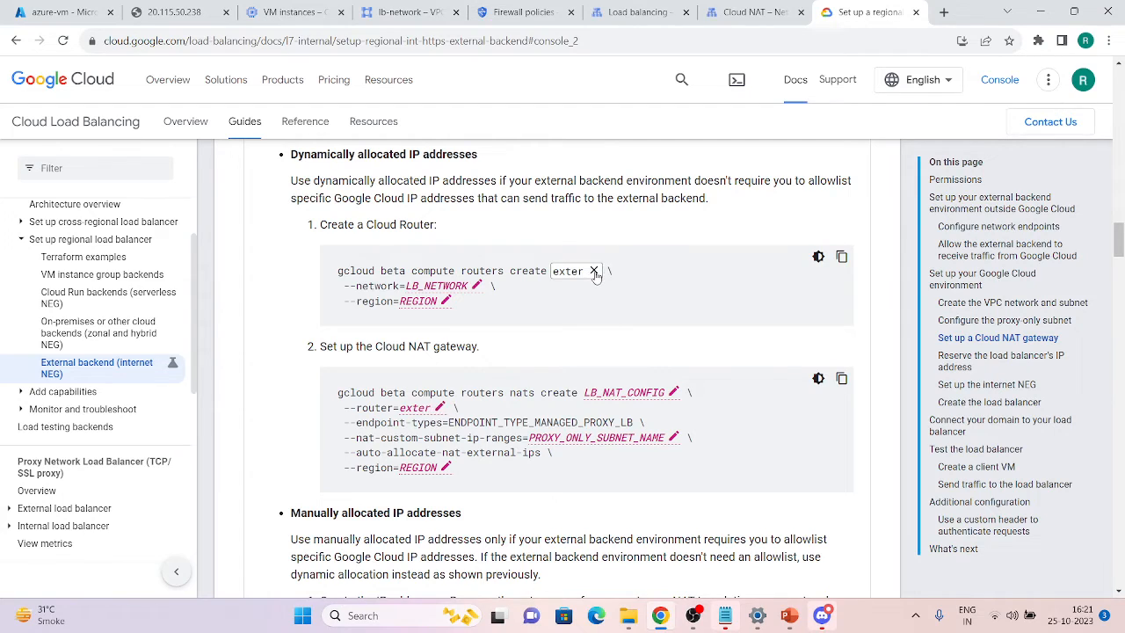
text(nal-r)
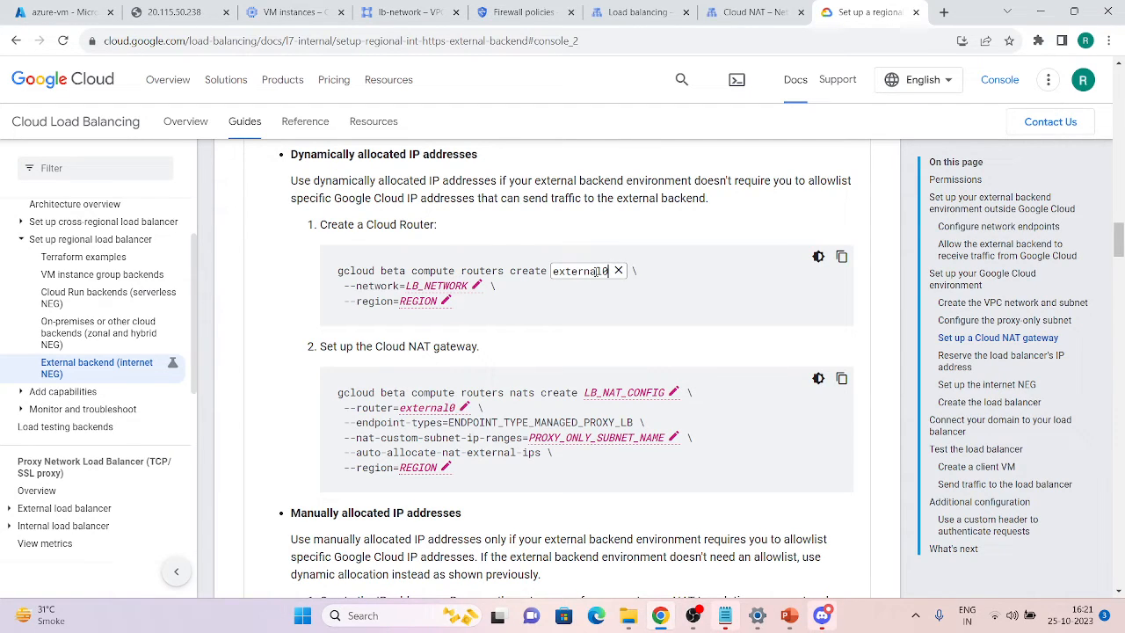
text(oueter)
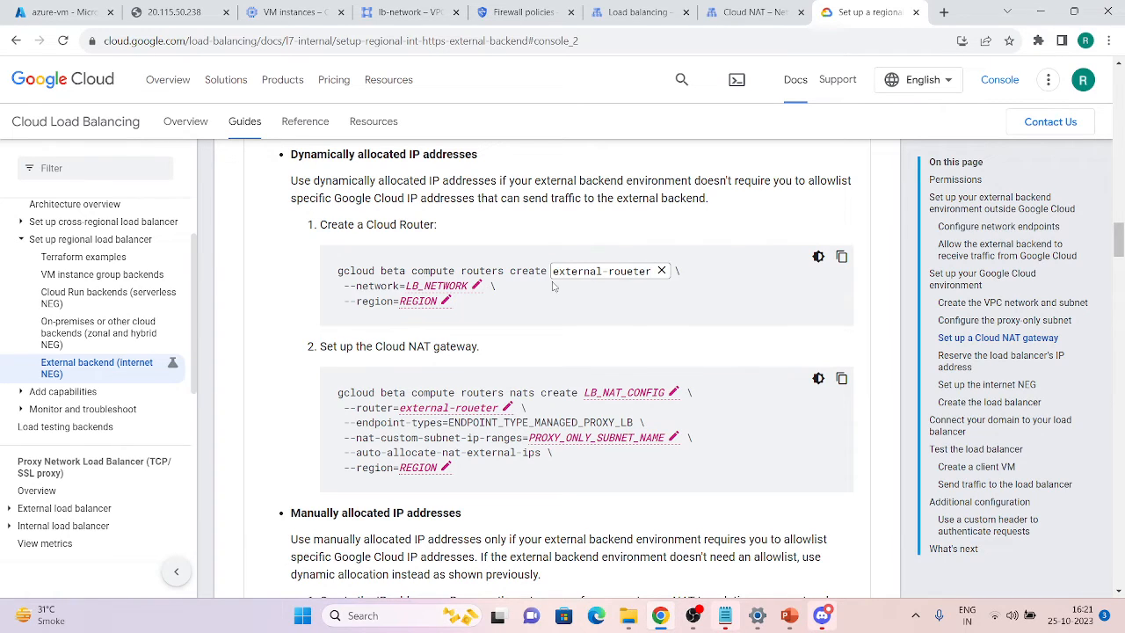
click(472, 285)
text(l)
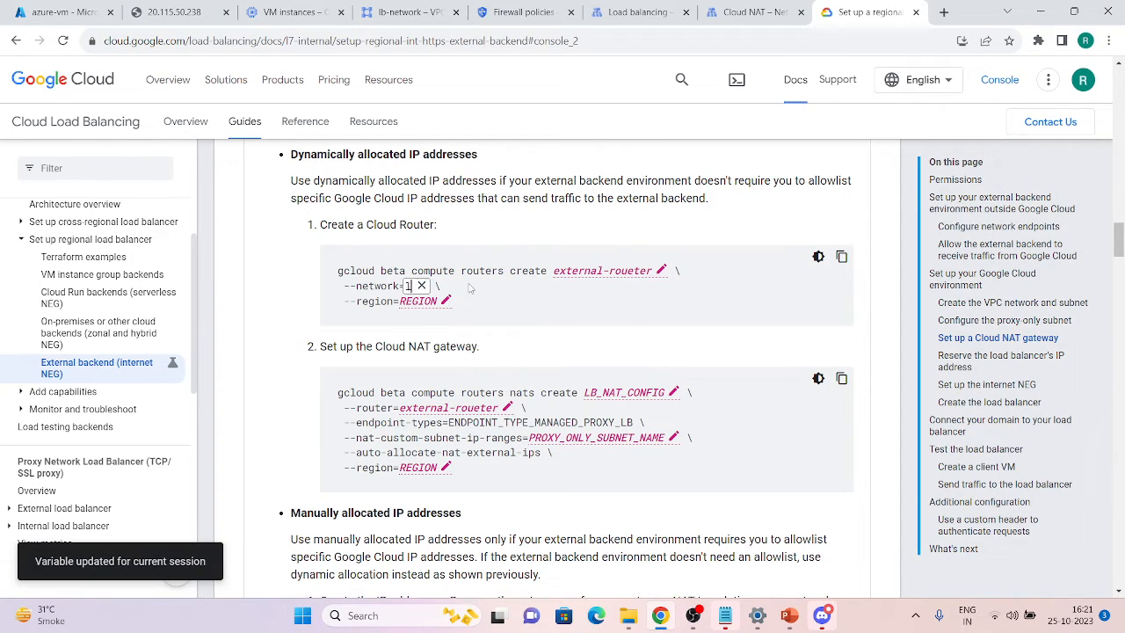
text(b-network)
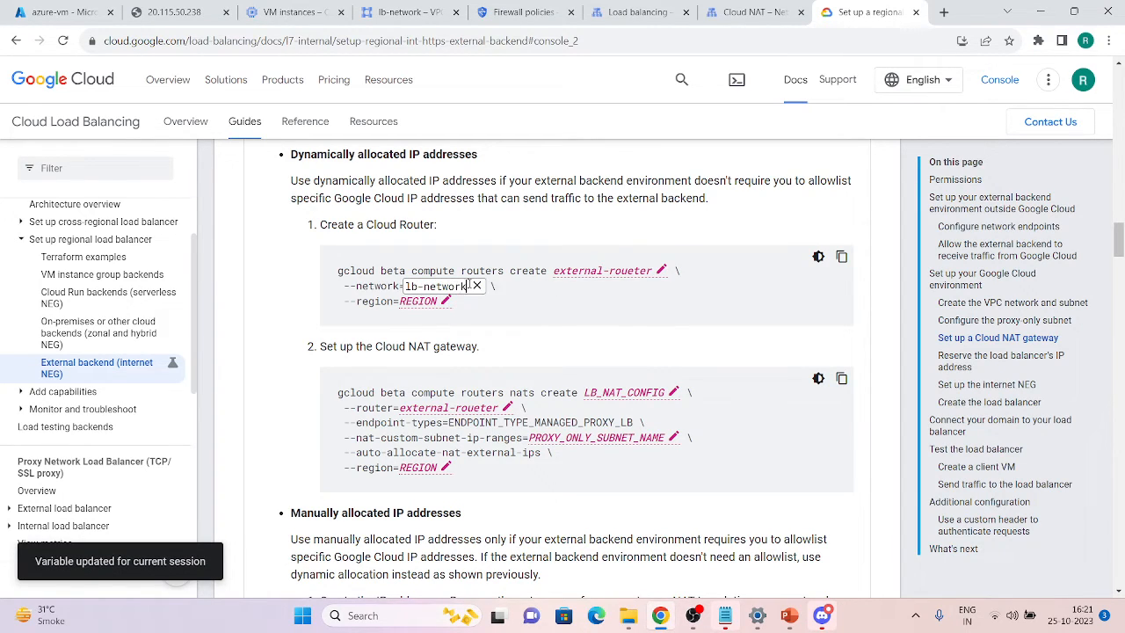
- Copy us-subnet's region from the lb-network details and fill in us-central1 as the region in the guide's Cloud Router command
click(406, 12)
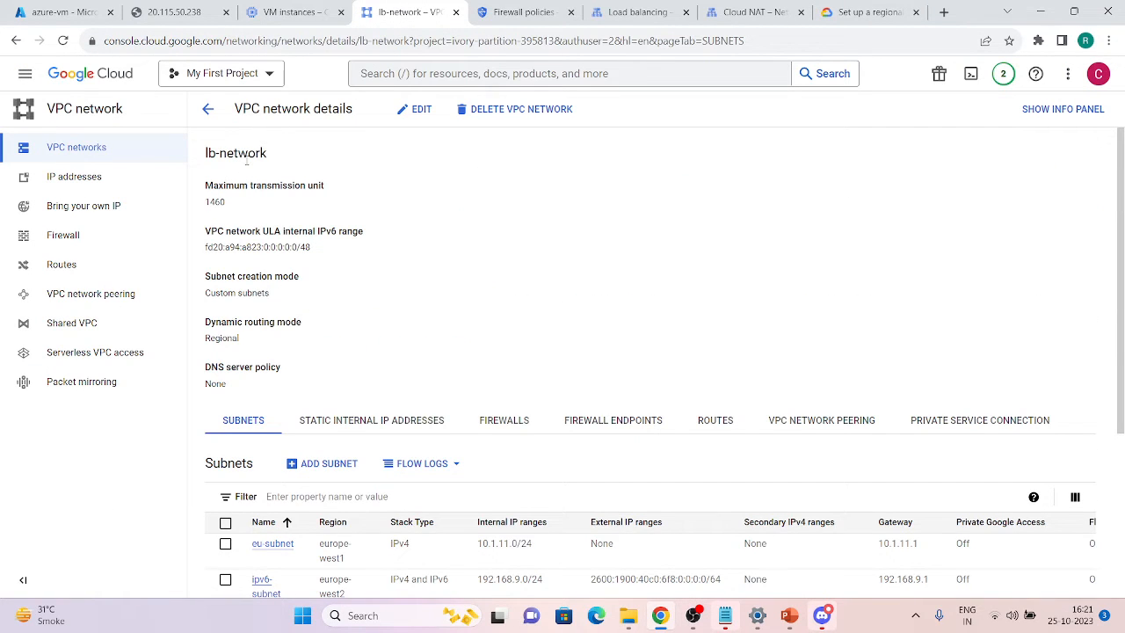
scroll(480, 304, down, 3)
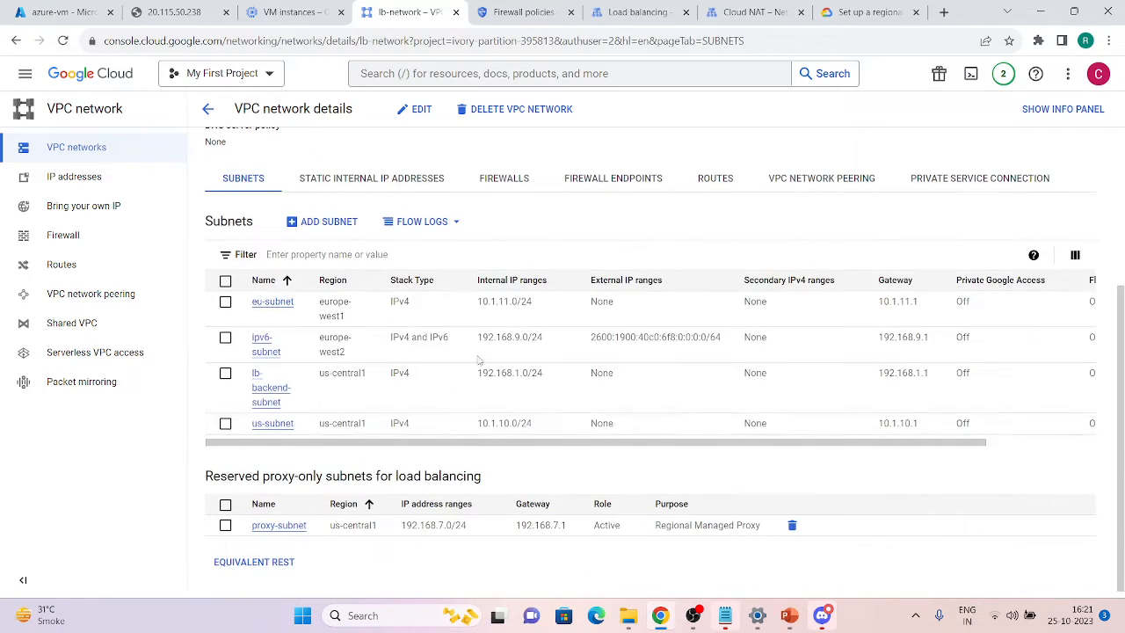
drag(317, 424, 372, 425)
key(ctrl+c)
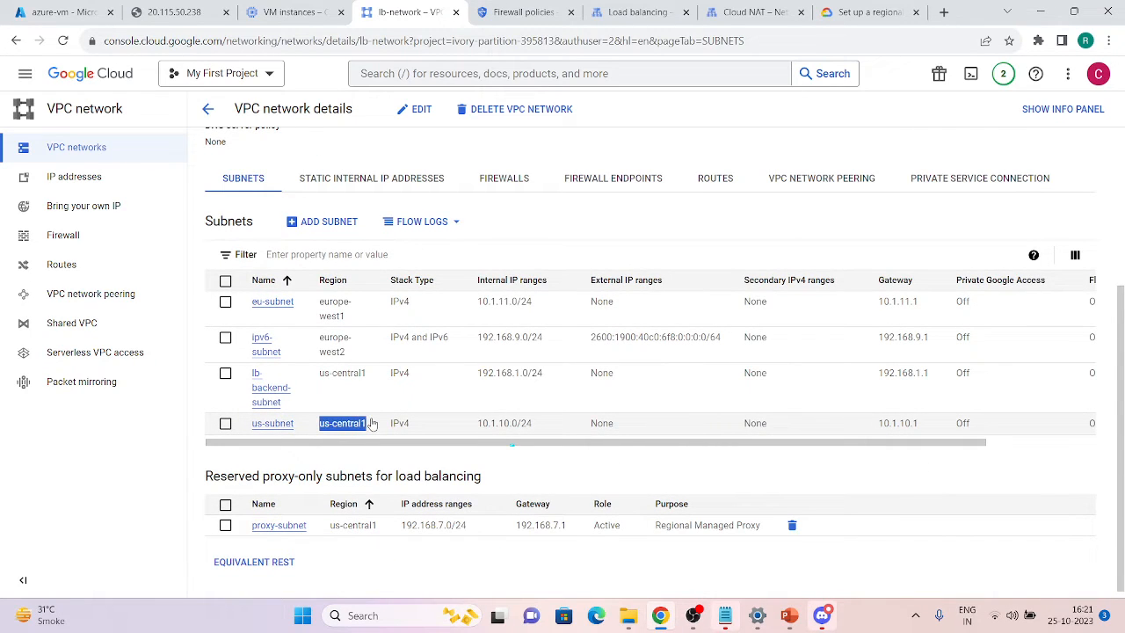
click(751, 12)
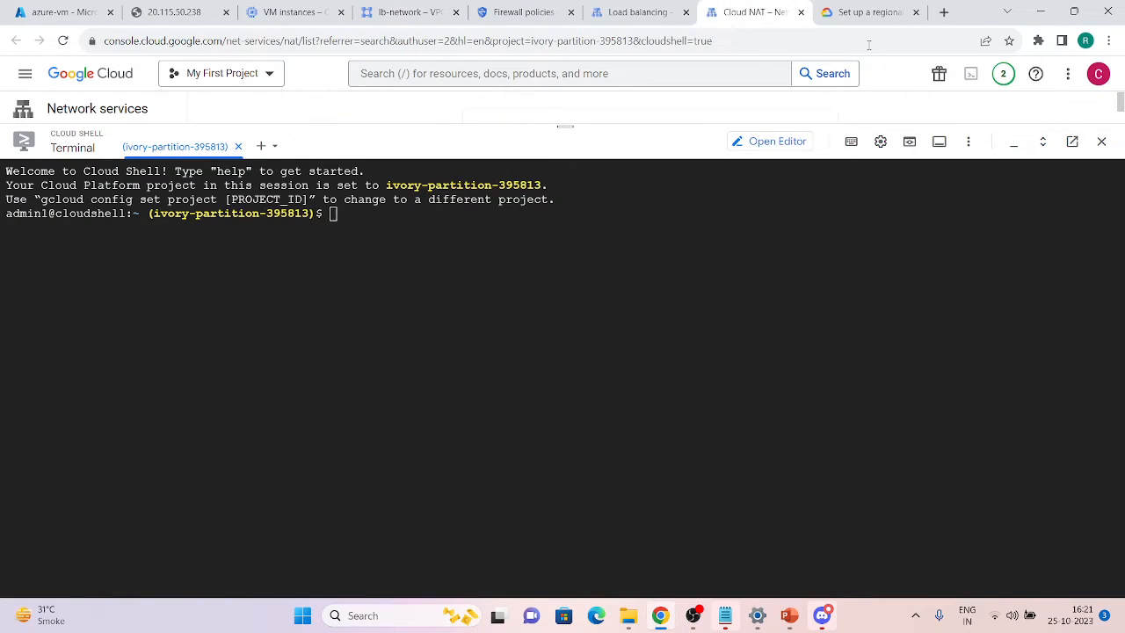
click(862, 13)
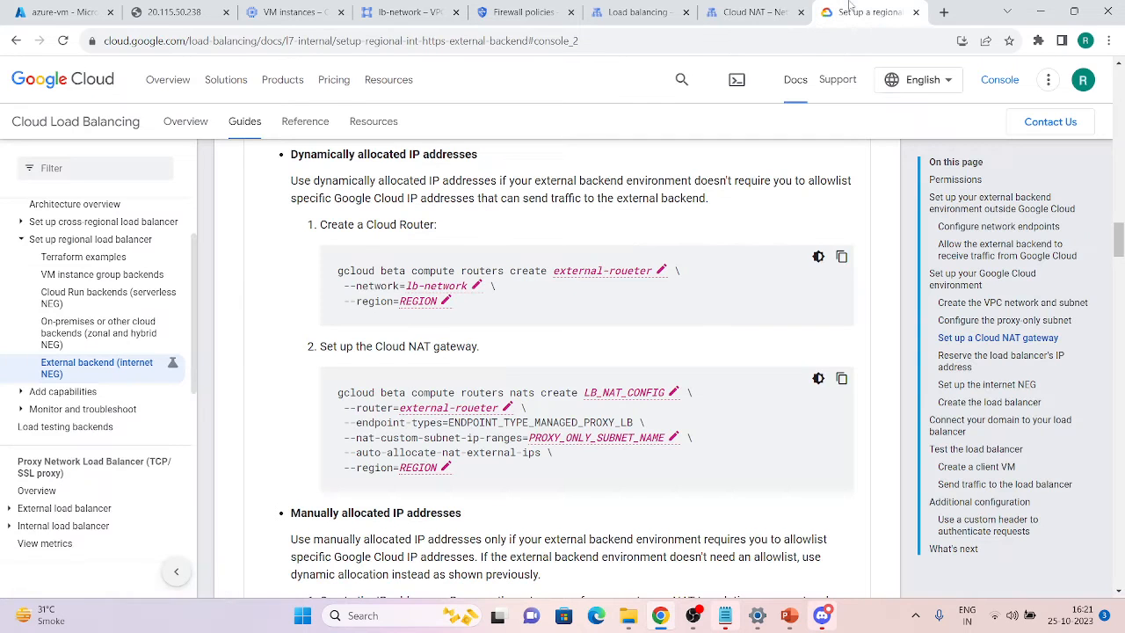
click(420, 301)
key(ctrl+v)
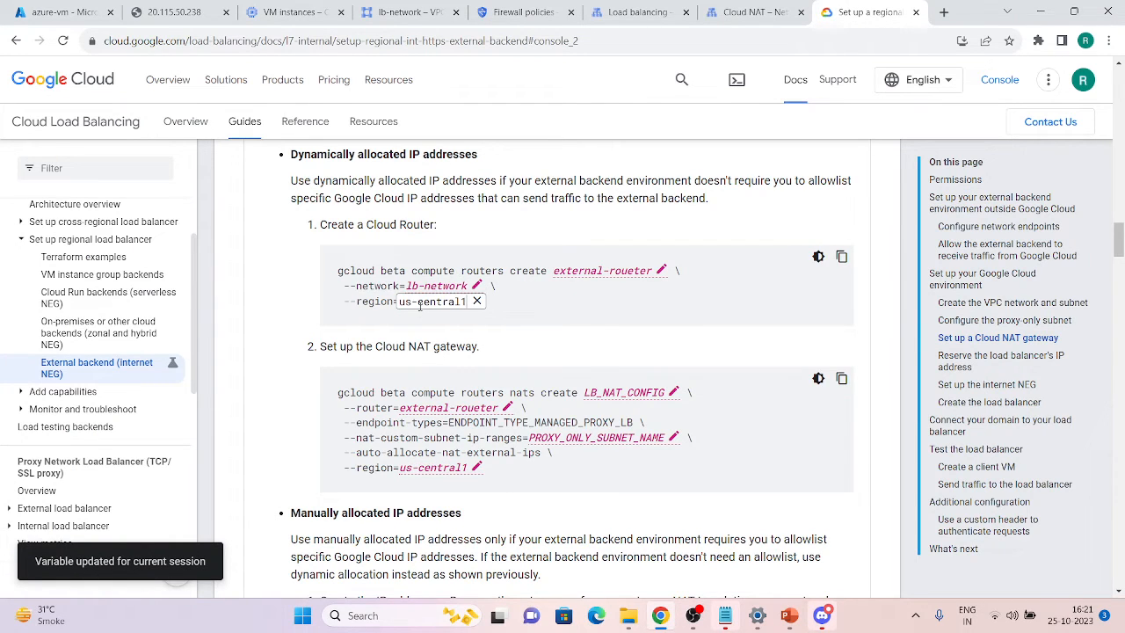
key(Return)
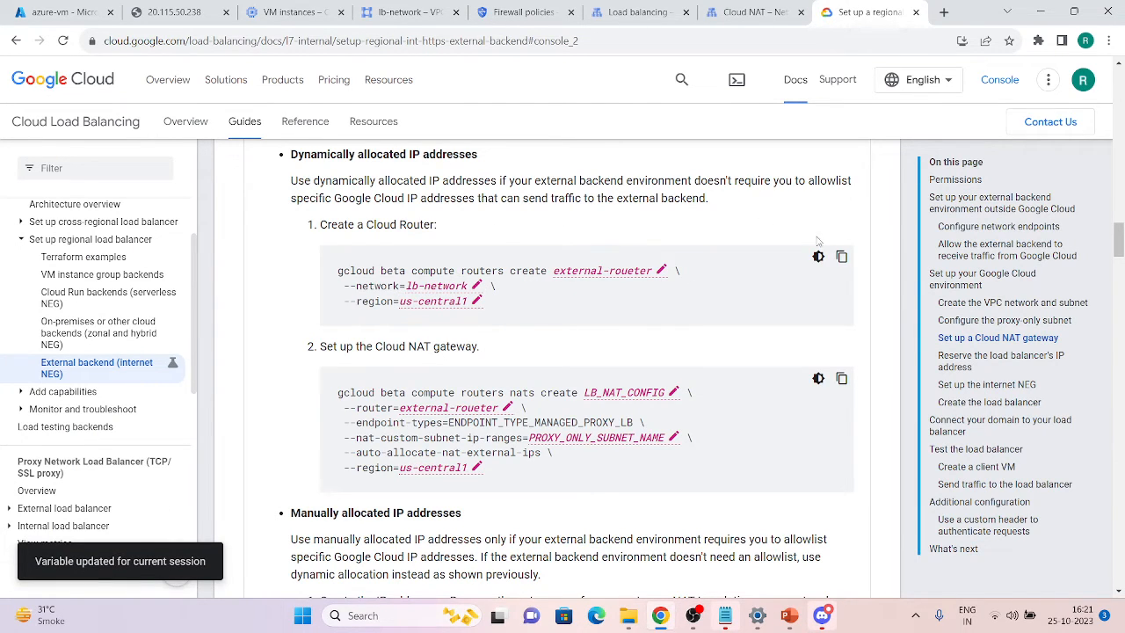
- Copy the guide's Cloud Router command for external-roueter, run it in Cloud Shell, and authorize Cloud Shell to use the account credentials
scroll(599, 376, up, 2)
scroll(600, 375, down, 1)
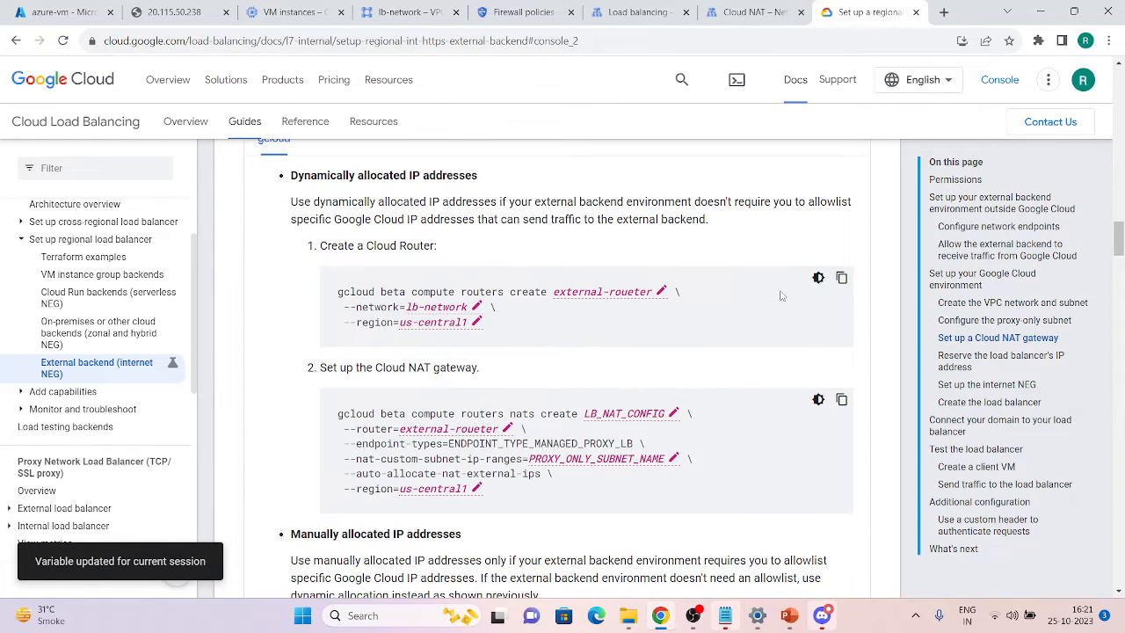
click(842, 279)
click(755, 12)
key(ctrl+v)
key(Return)
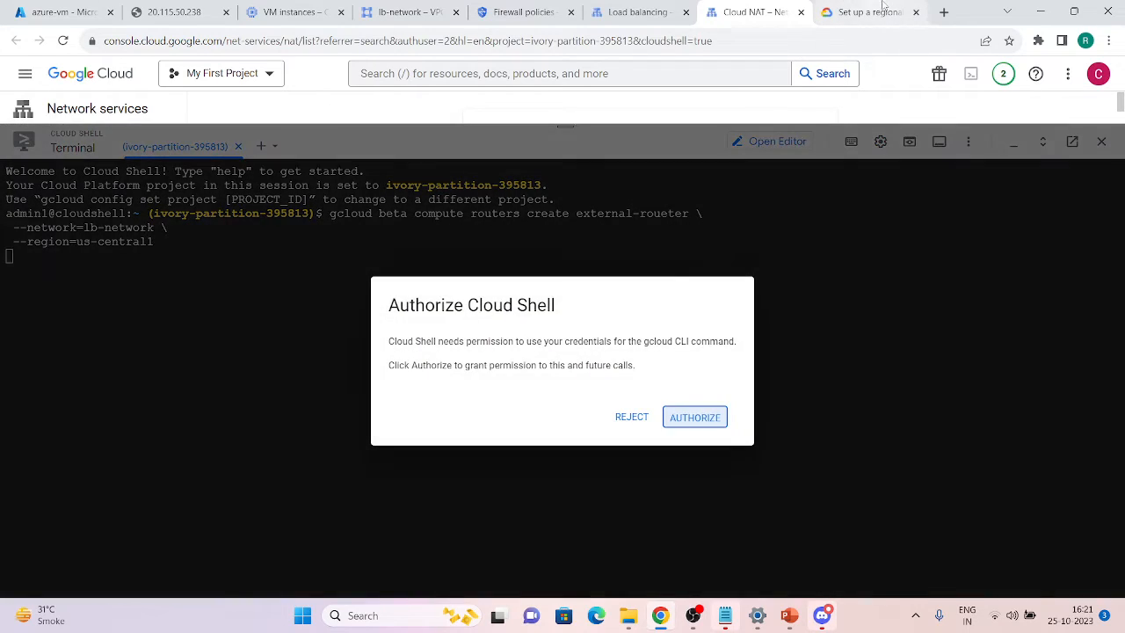
click(711, 421)
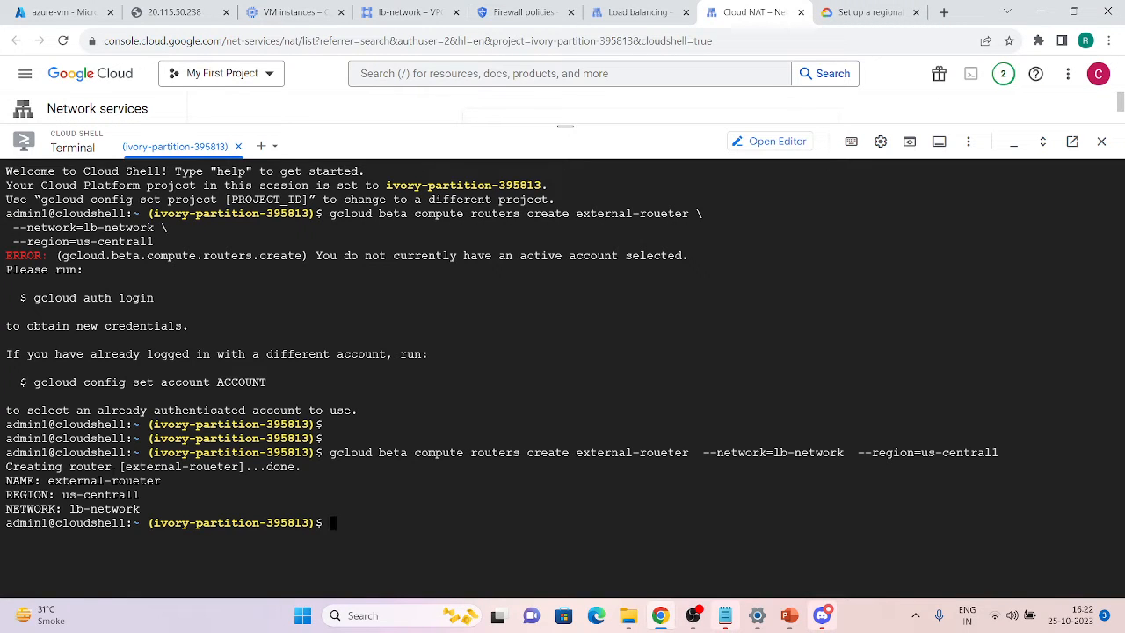
- In the load balancing guide's Cloud NAT gateway command, set the NAT configuration name to external-nat-gateway
click(912, 9)
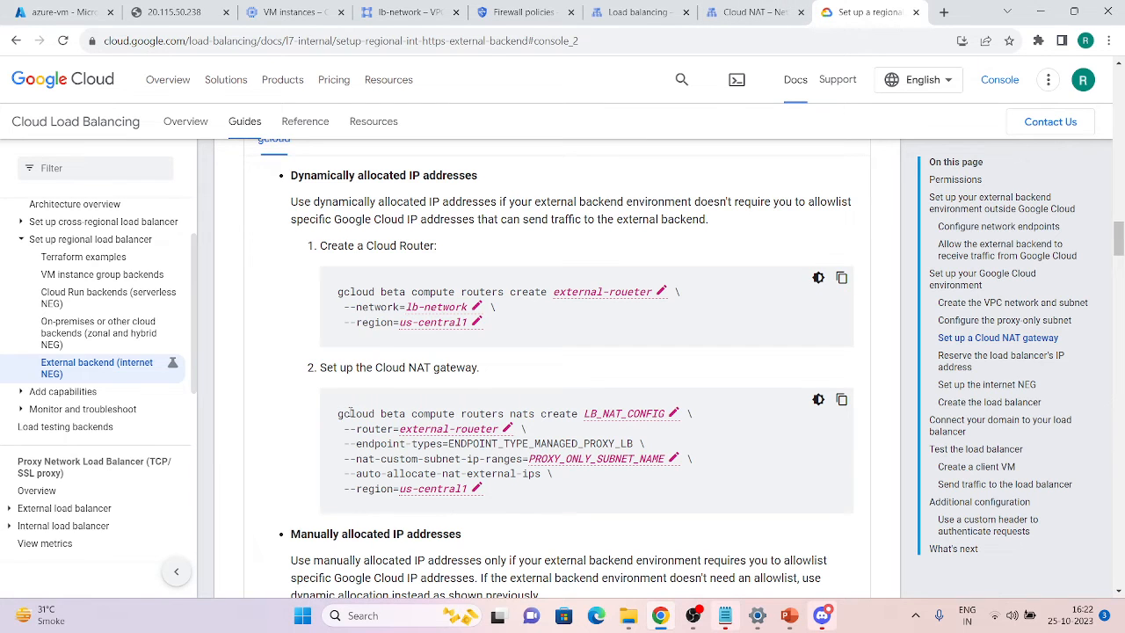
scroll(350, 413, down, 1)
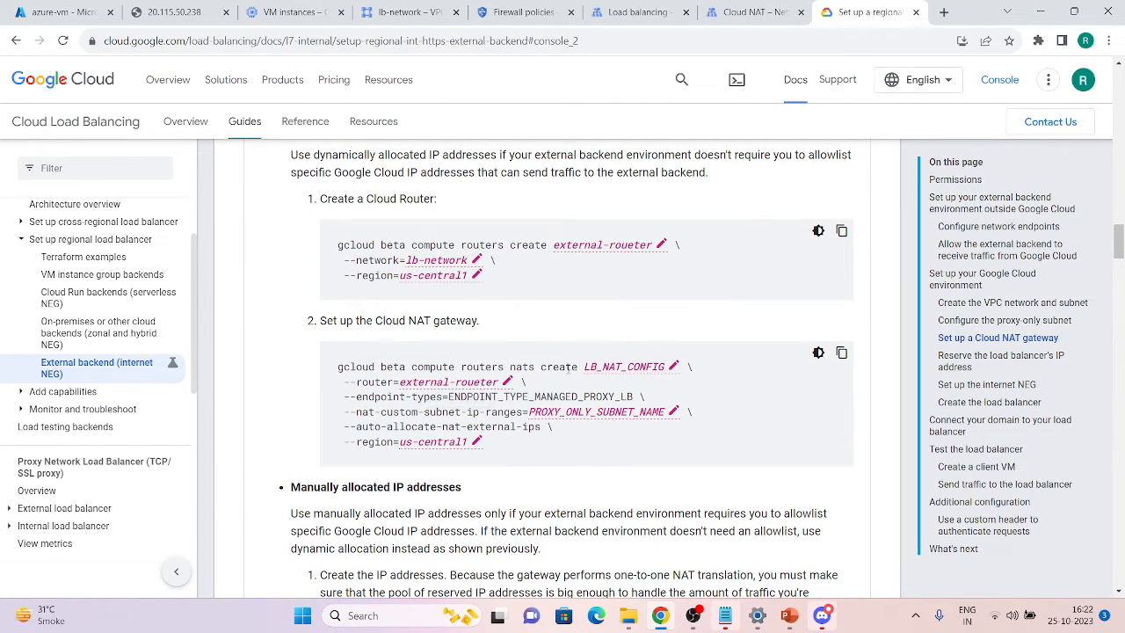
click(606, 369)
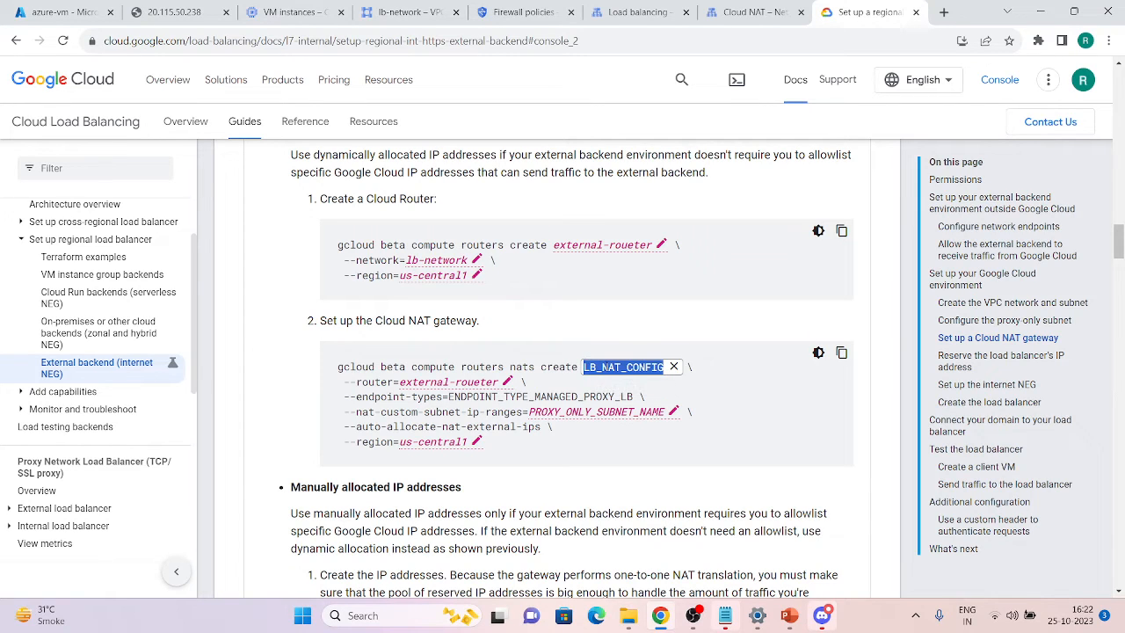
text(external-nat-gateway)
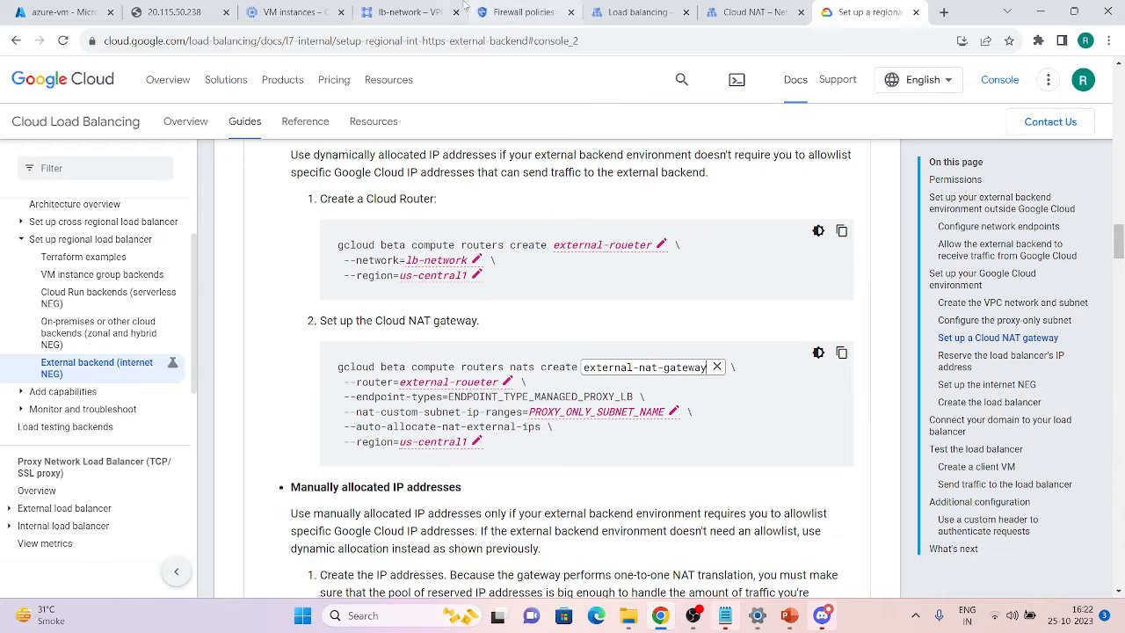
- Copy the proxy-only subnet's name from the lb-network details and fill in proxy-subnet as the custom subnet range in the guide's Cloud NAT command
click(399, 9)
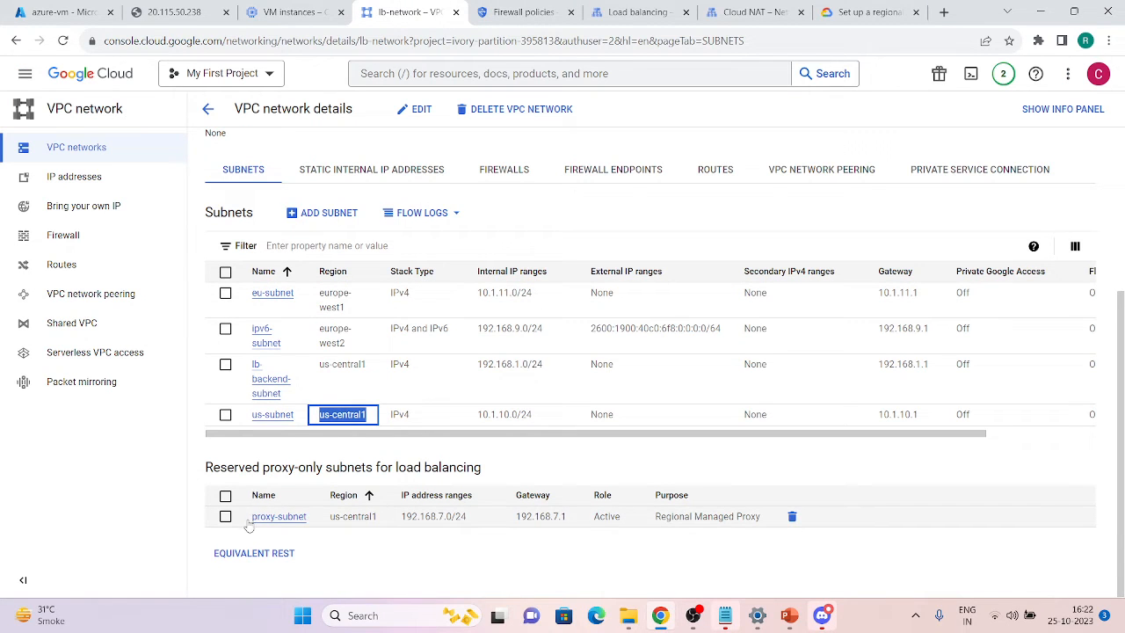
click(250, 523)
drag(250, 523, 309, 519)
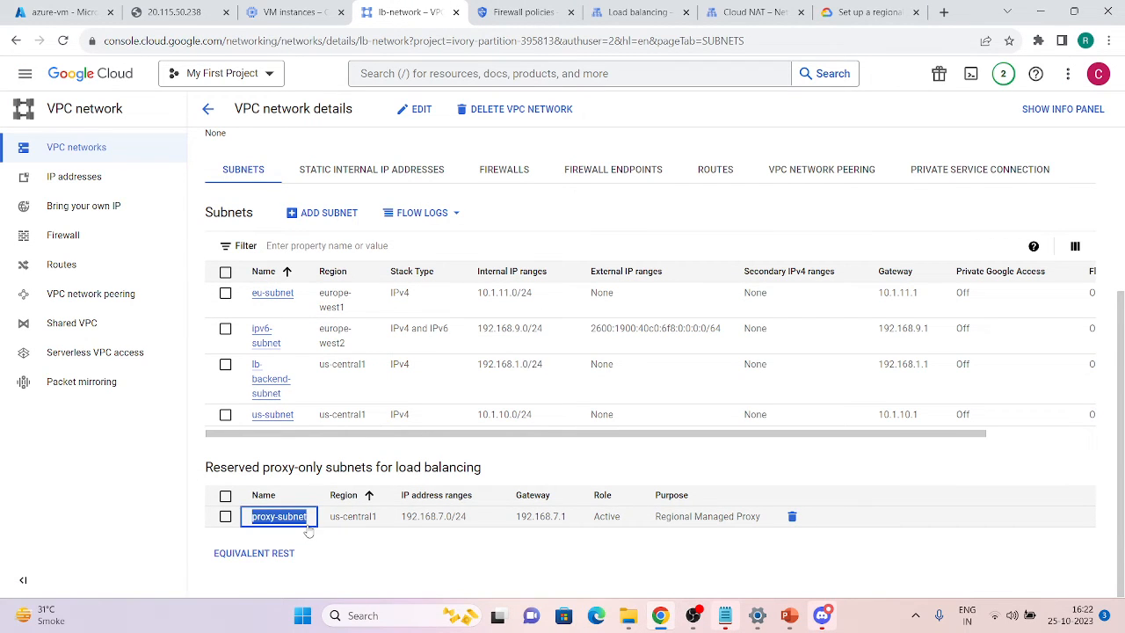
click(835, 11)
click(640, 411)
key(ctrl+v)
key(Return)
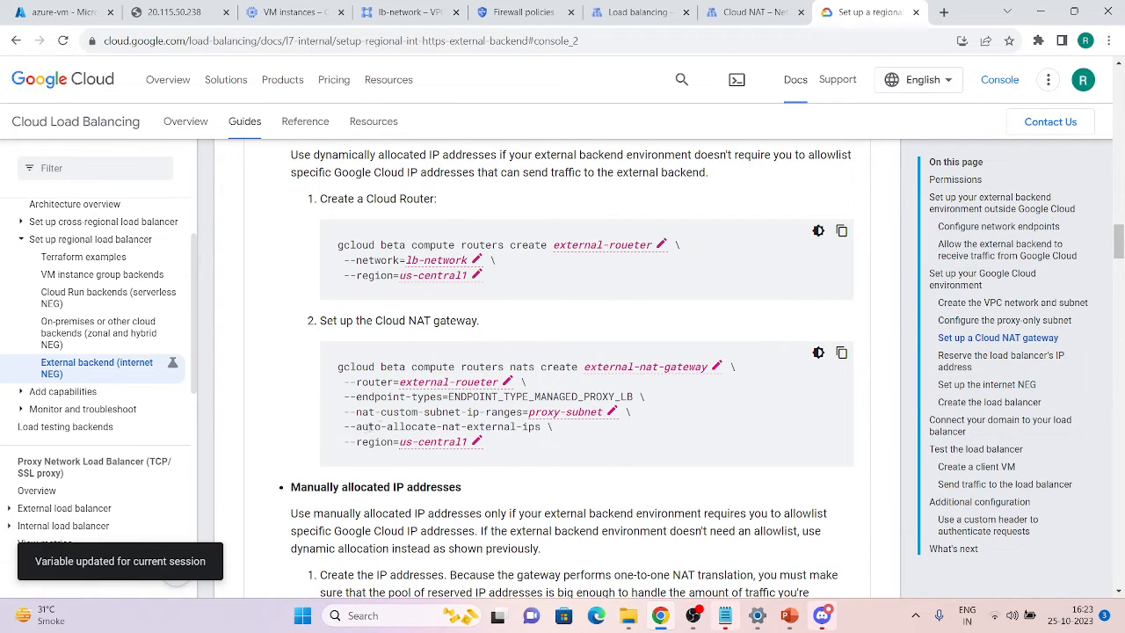
- Copy the completed Cloud NAT gateway command from the guide and run it in Cloud Shell
click(841, 354)
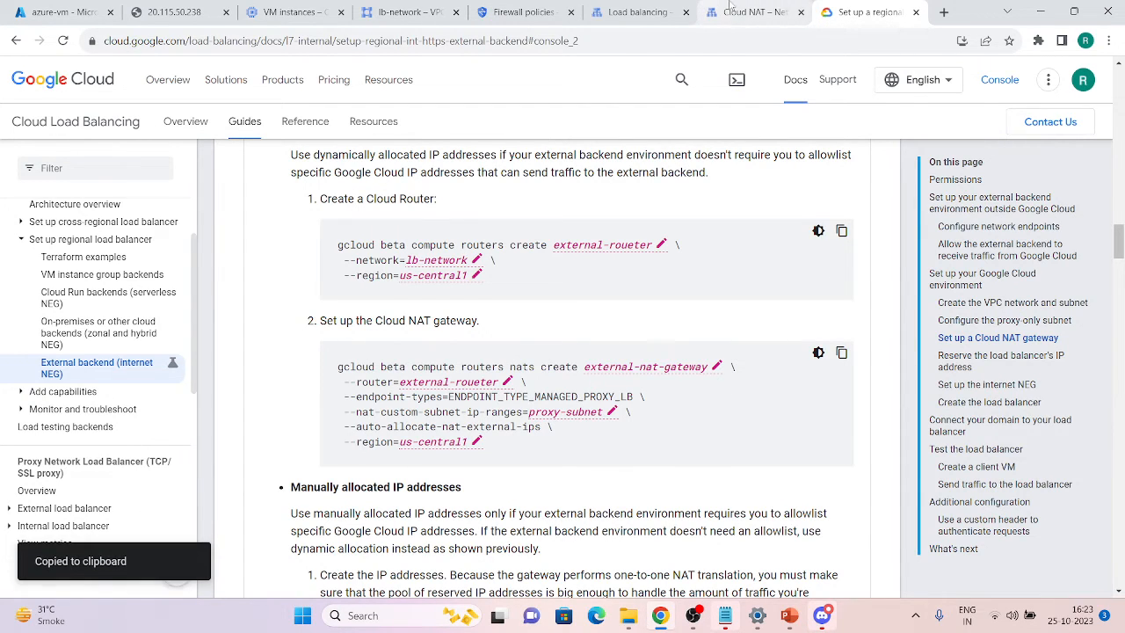
click(743, 12)
key(ctrl+v)
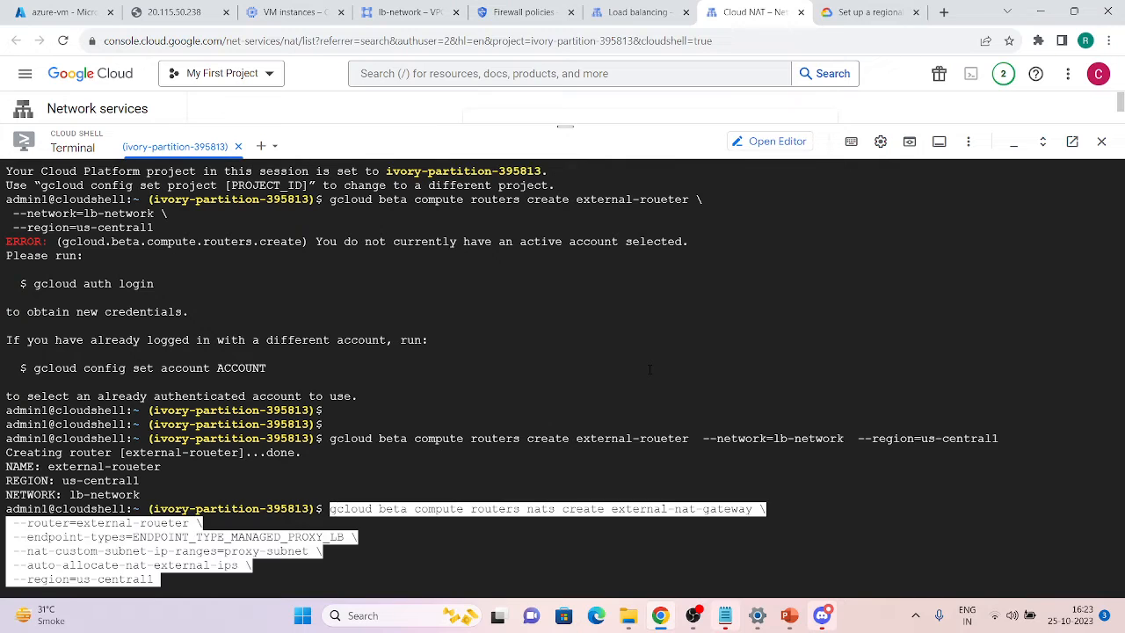
- Review the guide's Cloud NAT setup instructions, comparing the commands for dynamically and manually allocated IP addresses
click(866, 12)
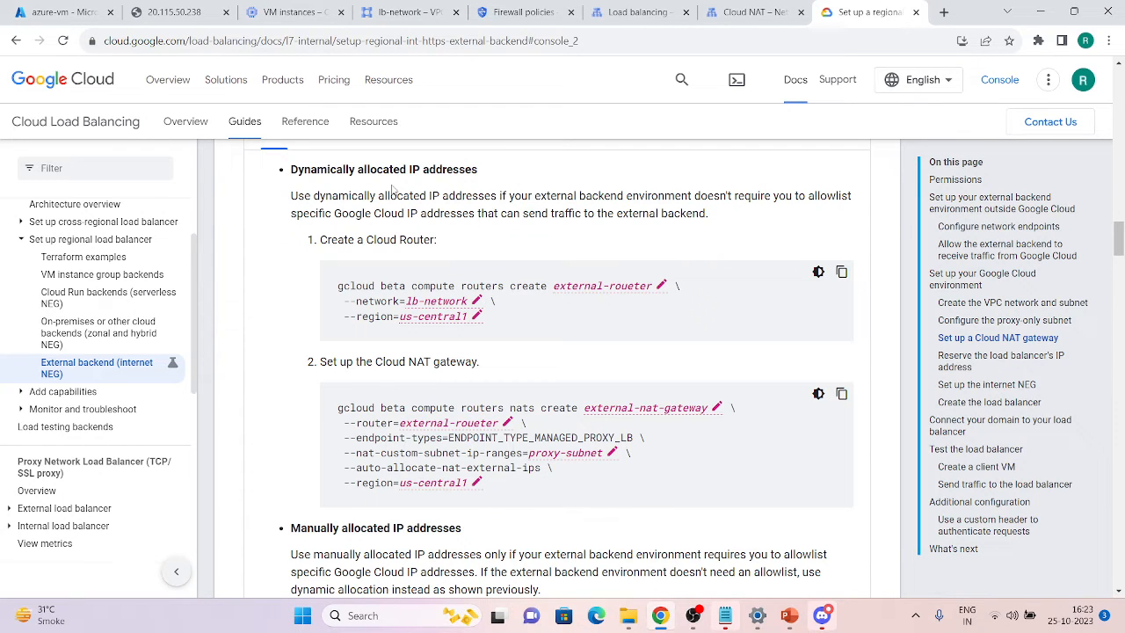
scroll(326, 400, down, 3)
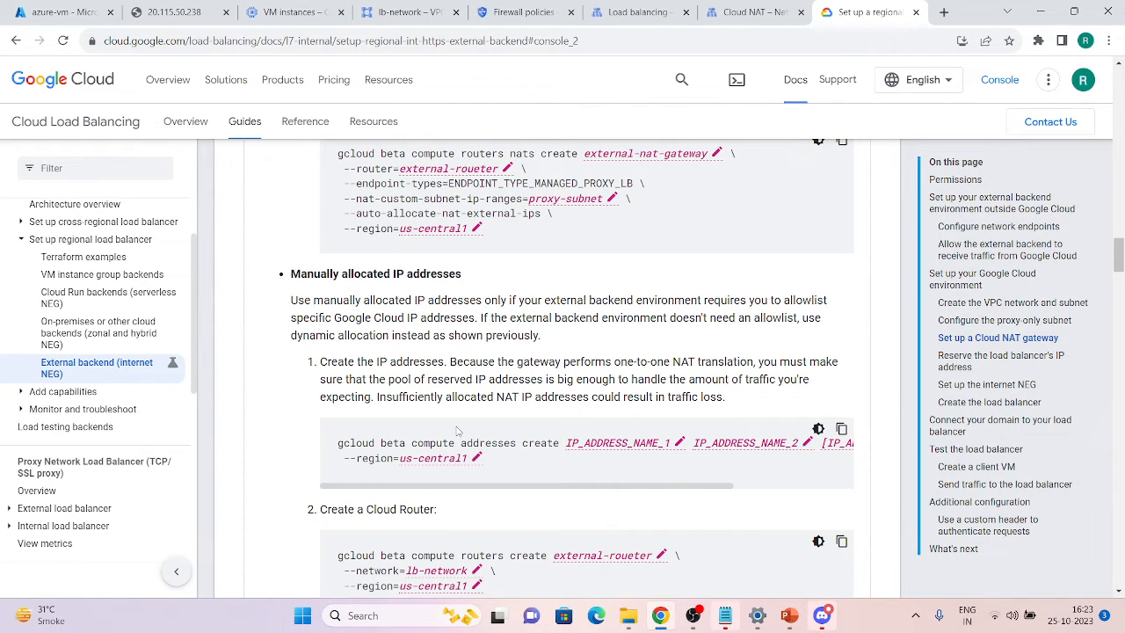
scroll(457, 430, down, 2)
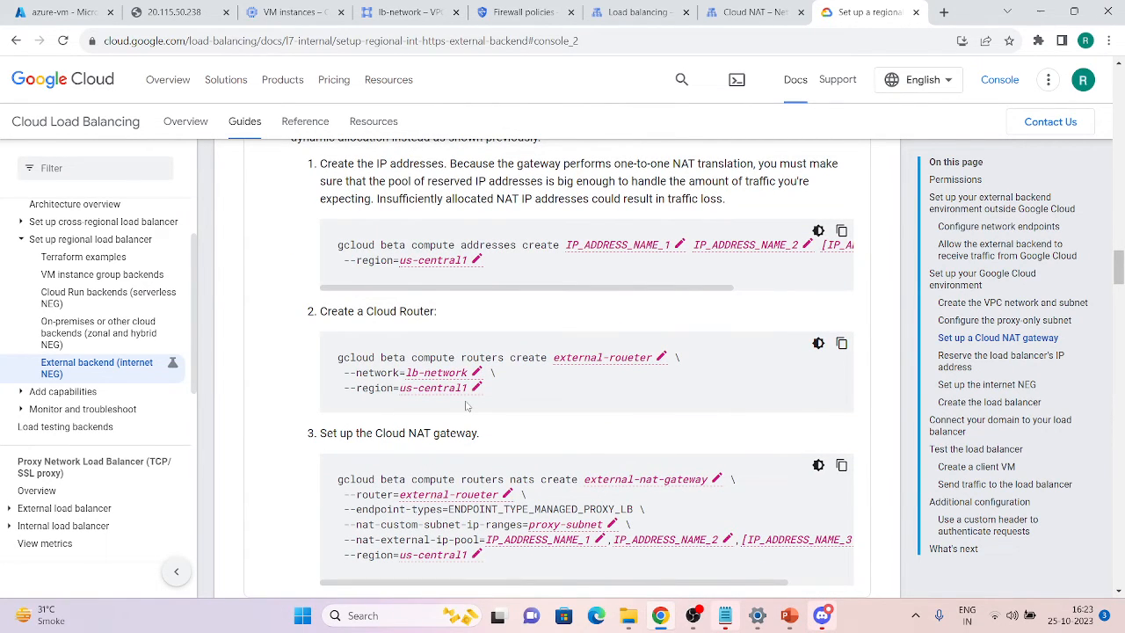
scroll(466, 406, up, 5)
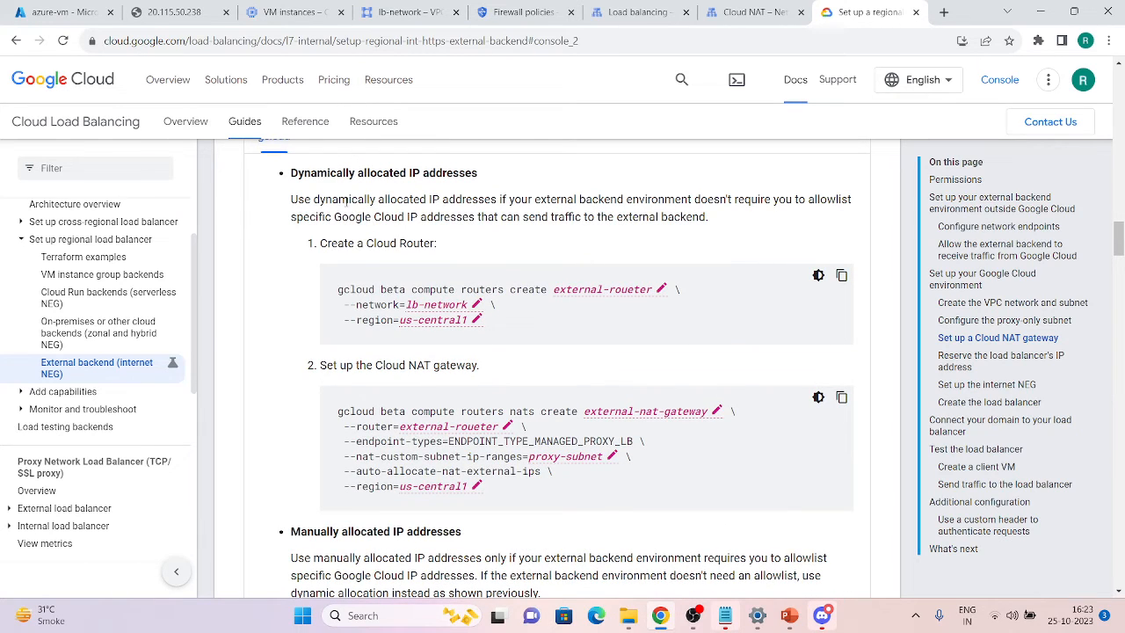
scroll(455, 521, down, 2)
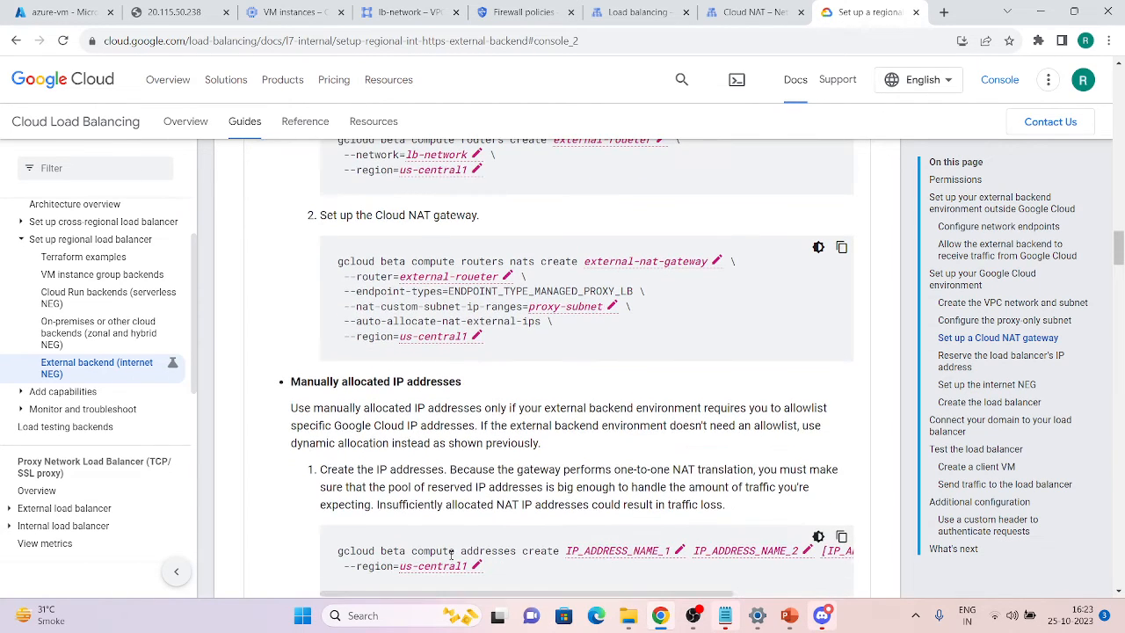
scroll(485, 418, up, 2)
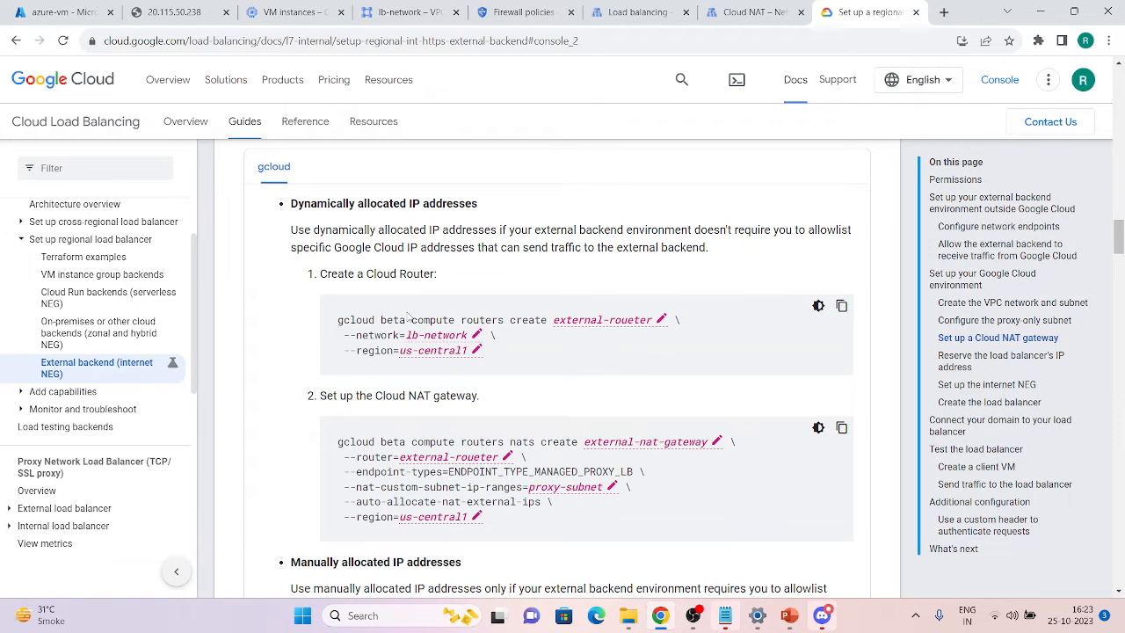
scroll(362, 439, down, 4)
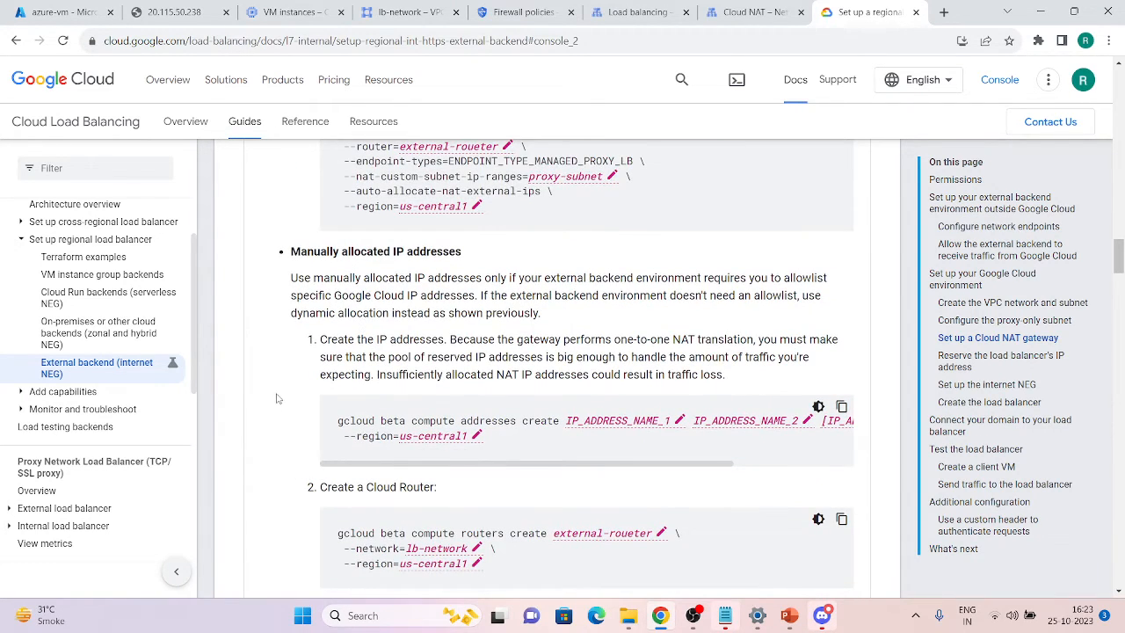
scroll(282, 391, down, 2)
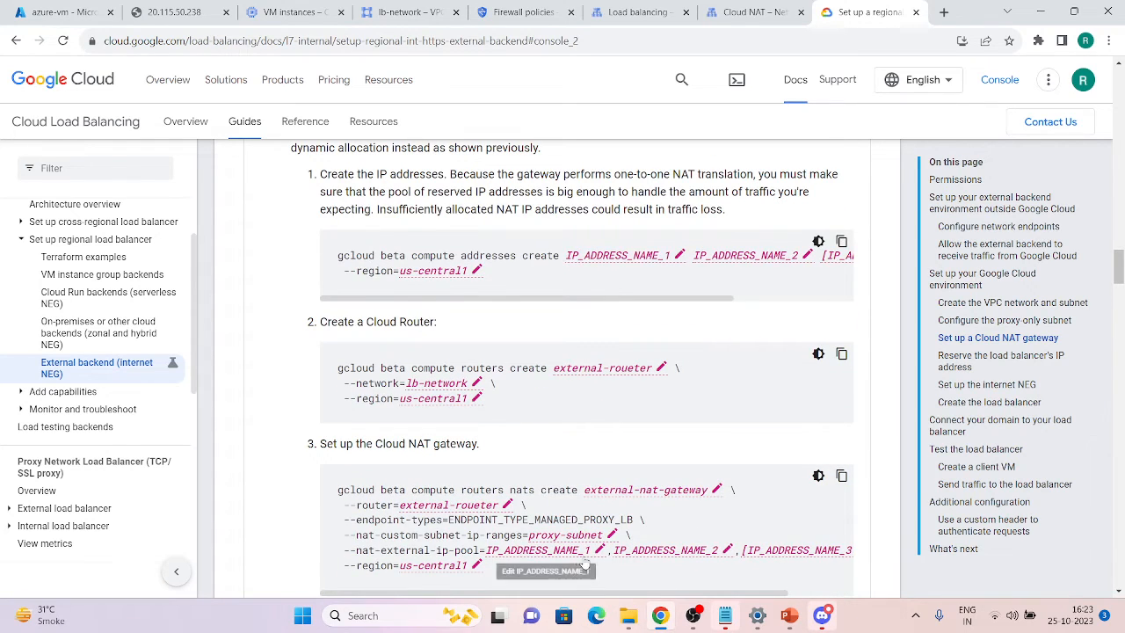
scroll(410, 494, down, 1)
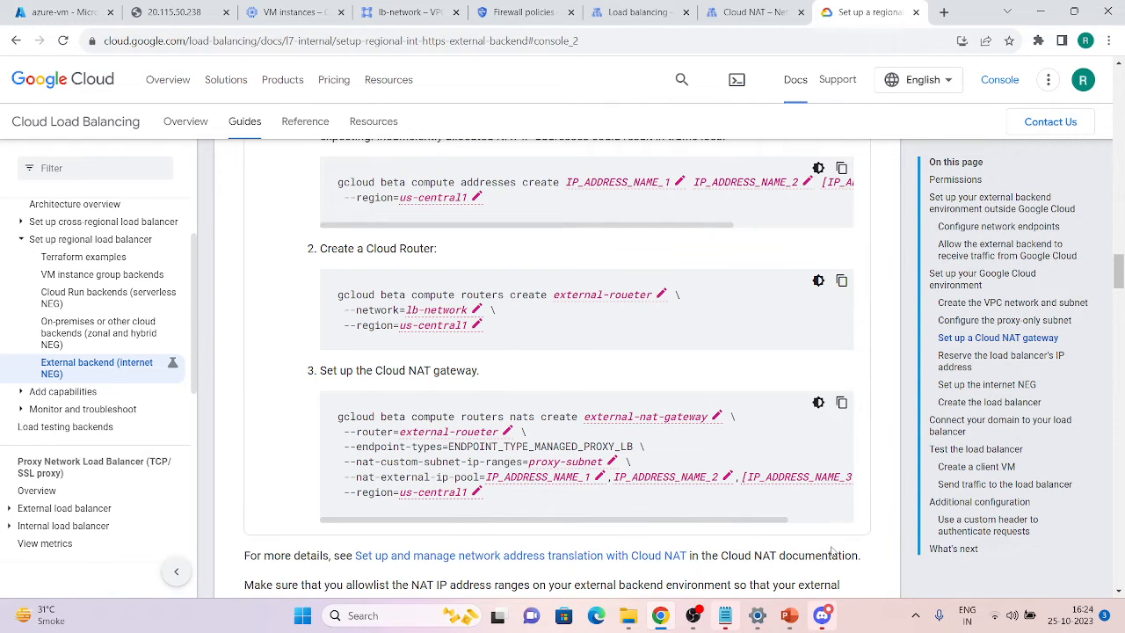
scroll(446, 407, right, 1)
scroll(446, 407, left, 1)
scroll(446, 407, up, 5)
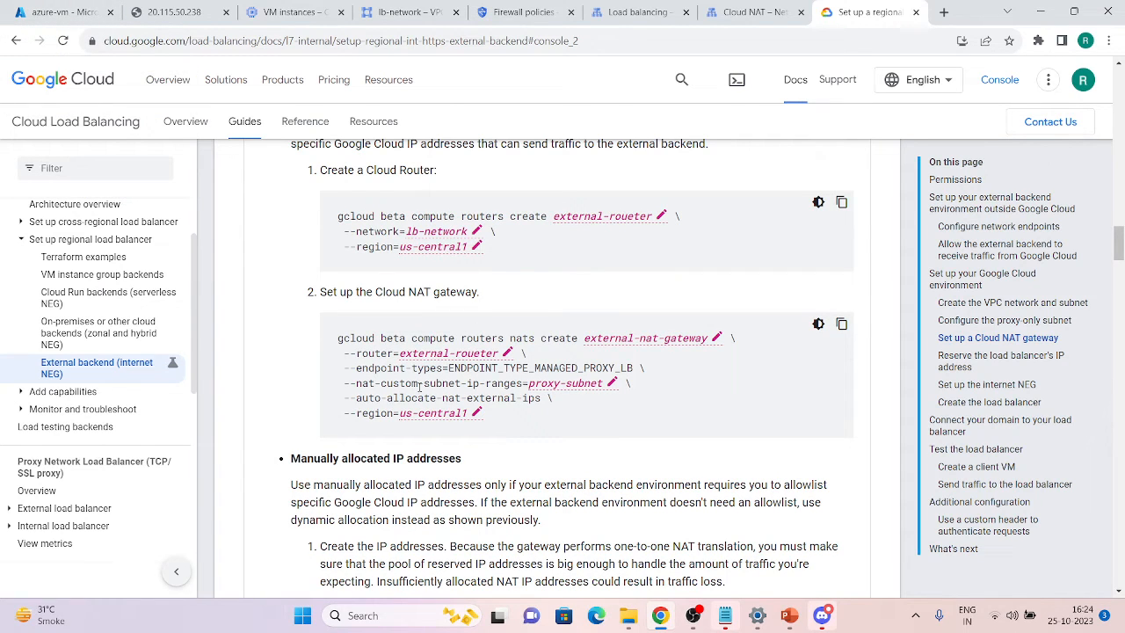
scroll(419, 387, up, 1)
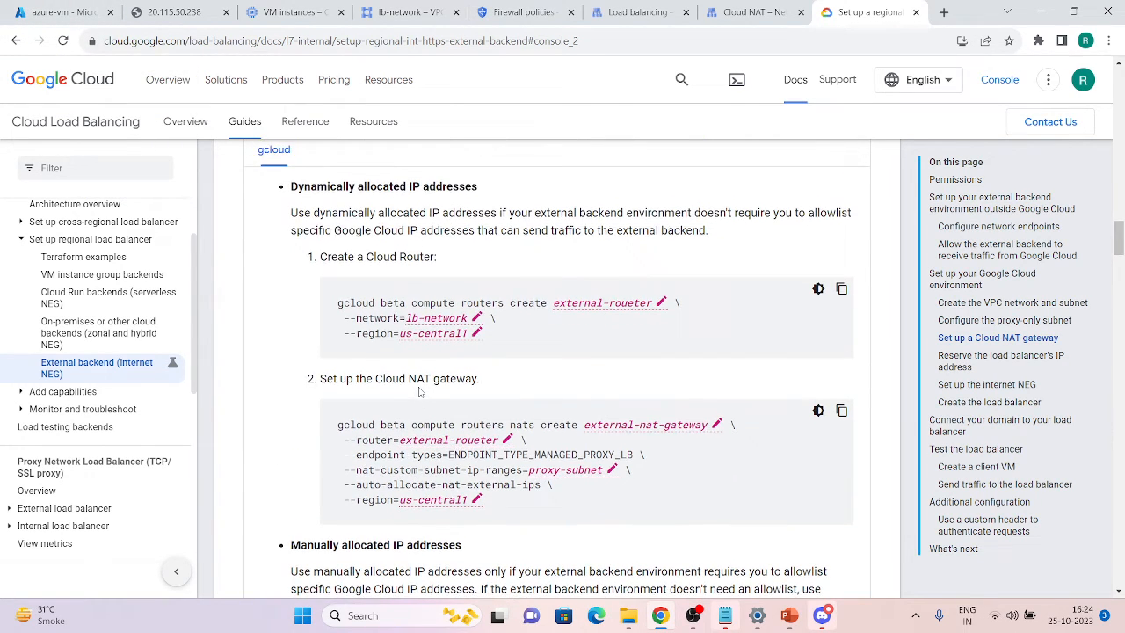
- Shrink the Cloud Shell terminal, reload the Cloud NAT list, and examine external-nat-gateway's router, mapping and advanced configuration details
click(757, 11)
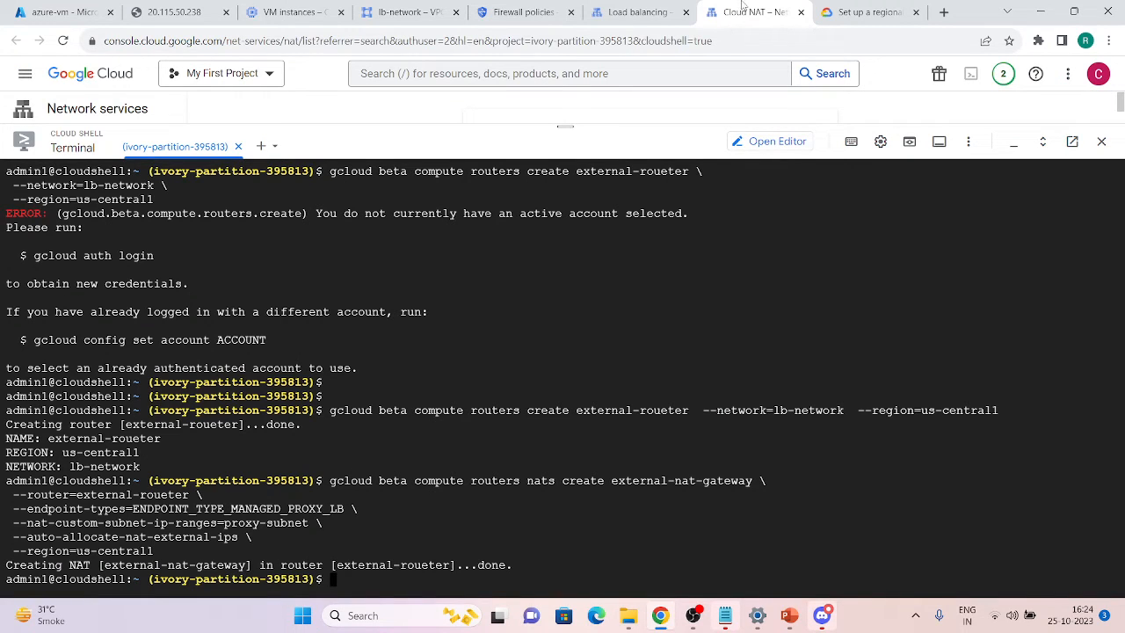
drag(565, 128, 539, 428)
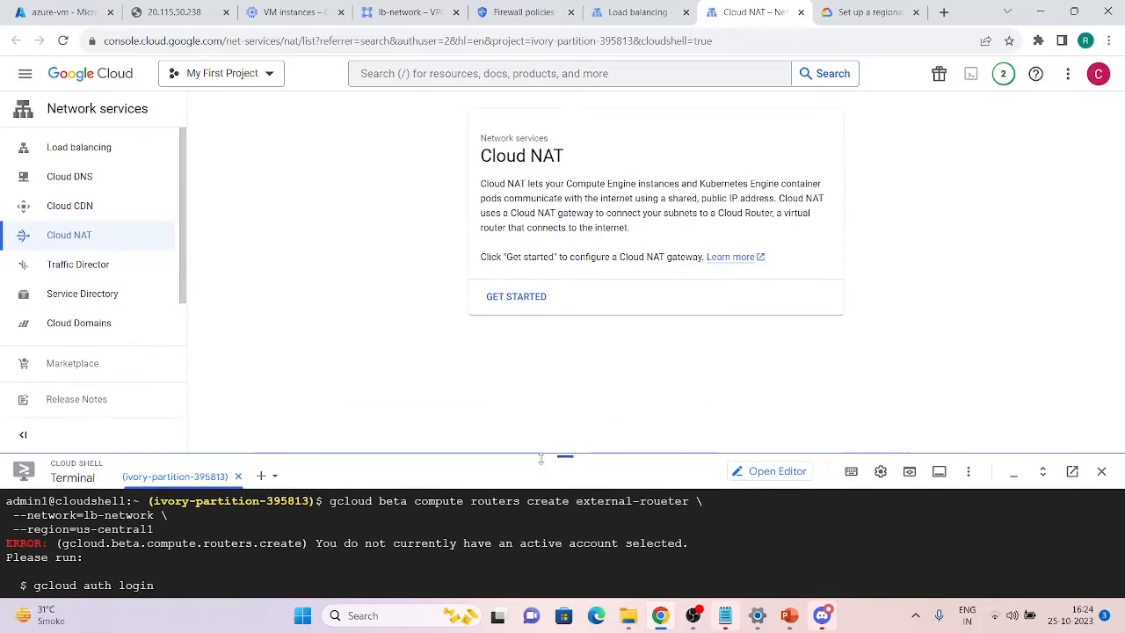
click(72, 235)
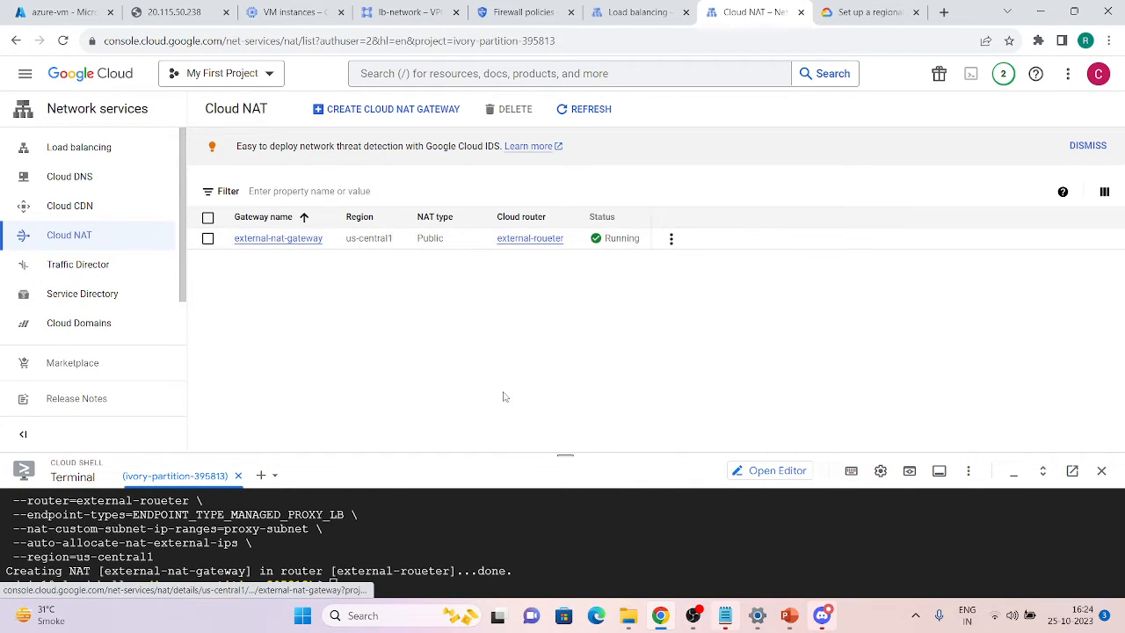
drag(561, 455, 576, 565)
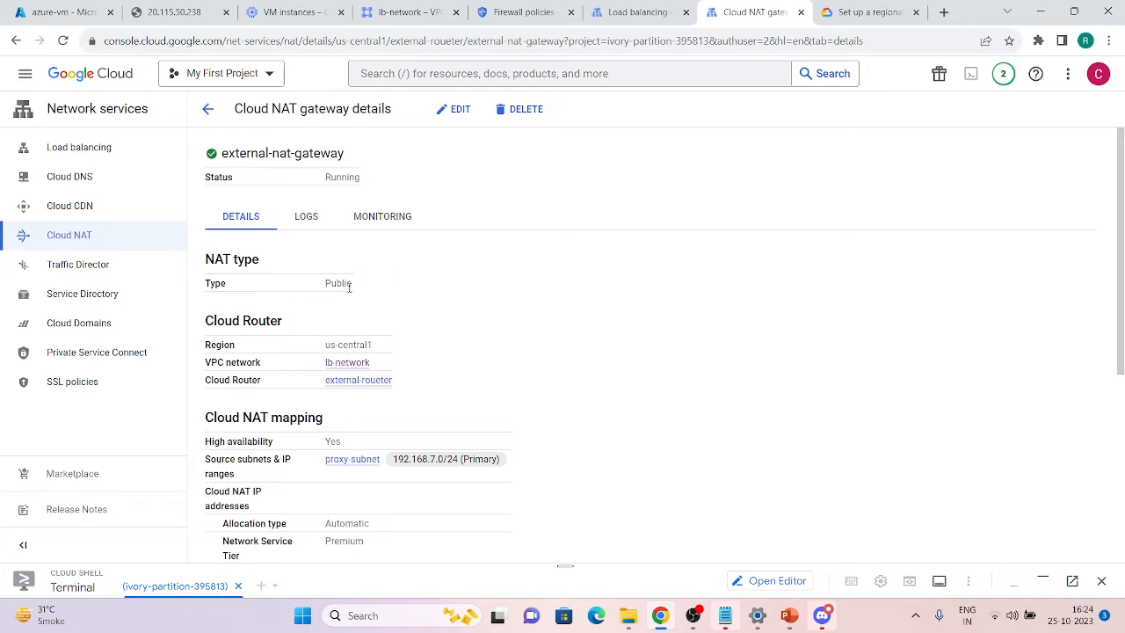
scroll(349, 288, down, 1)
scroll(326, 280, down, 1)
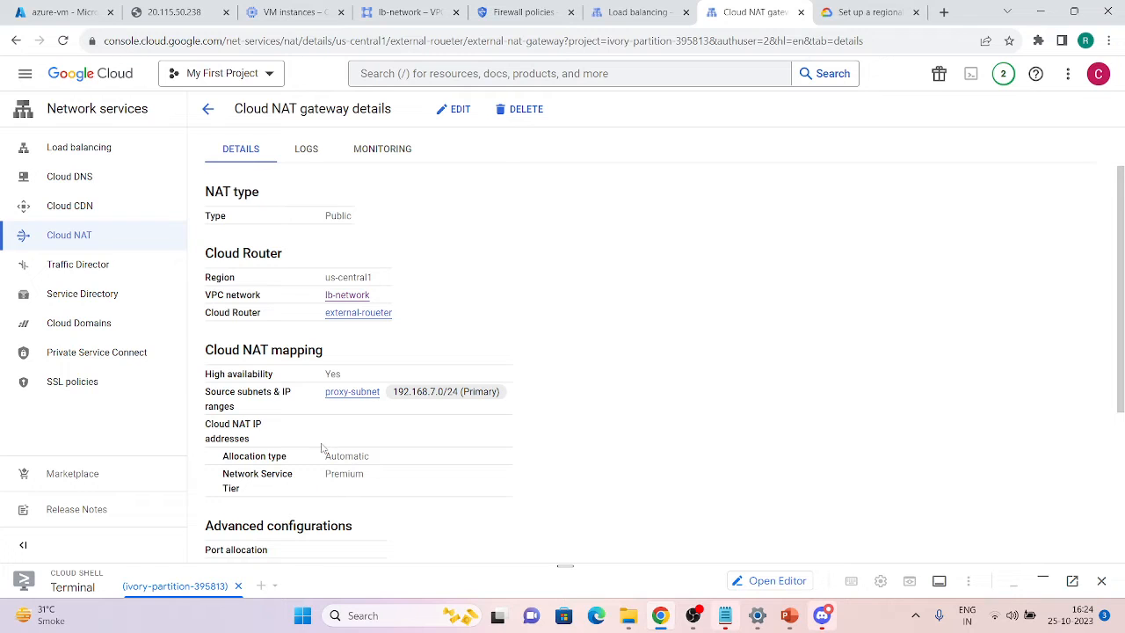
scroll(343, 499, down, 2)
scroll(343, 498, down, 1)
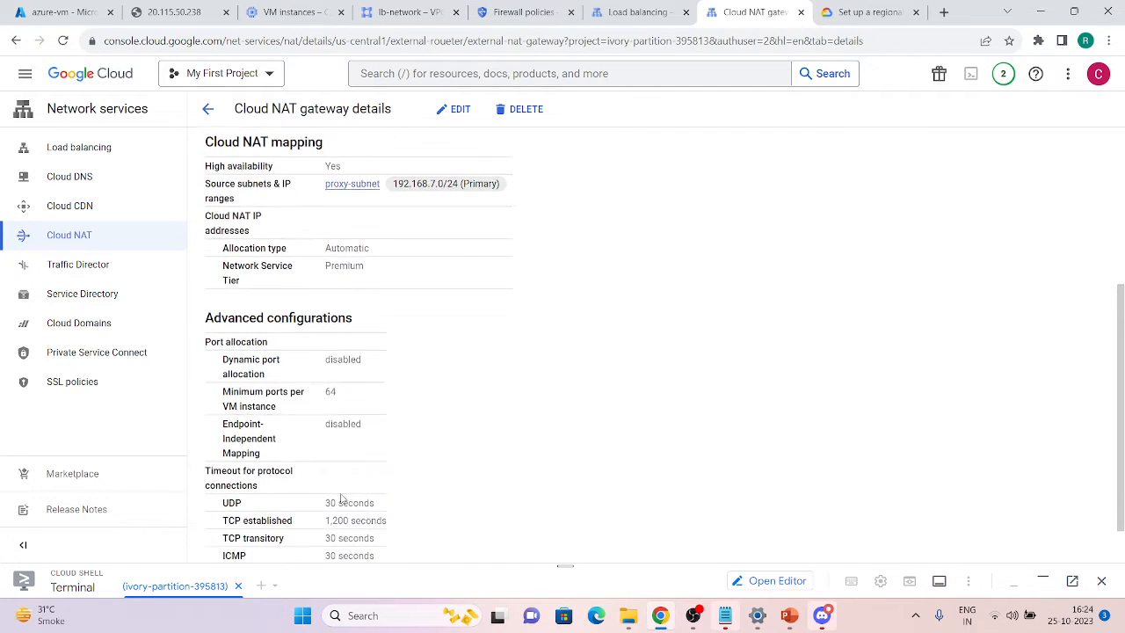
scroll(342, 499, up, 4)
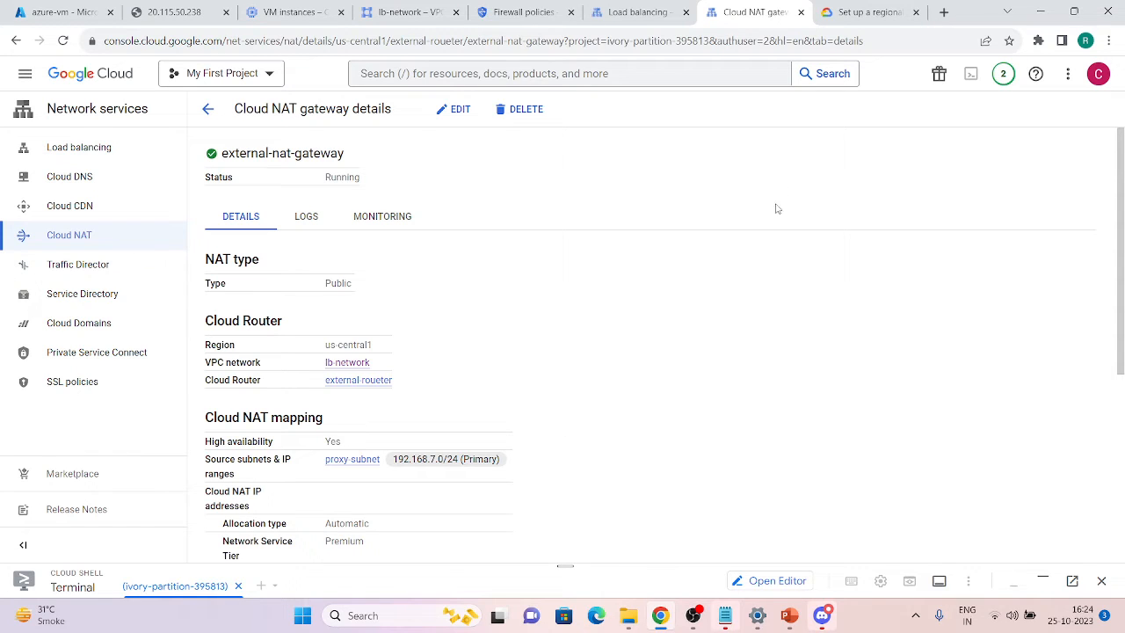
- Check the Steps slide in PowerPoint, return to the console, and open the creation form for a network endpoint group in Compute Engine
click(789, 616)
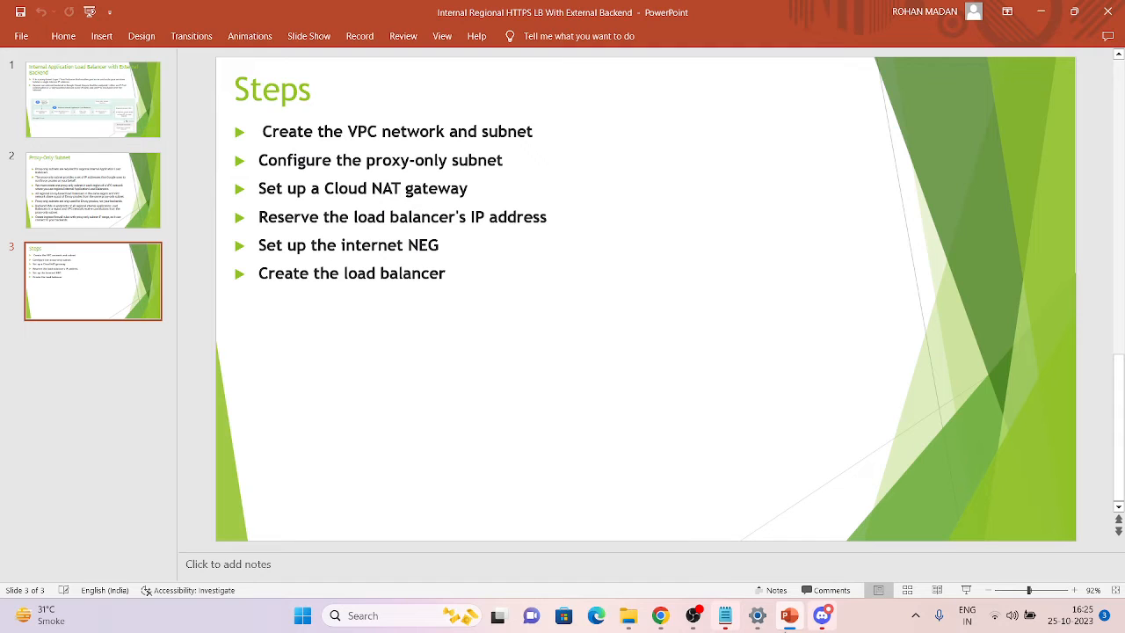
click(789, 615)
click(290, 12)
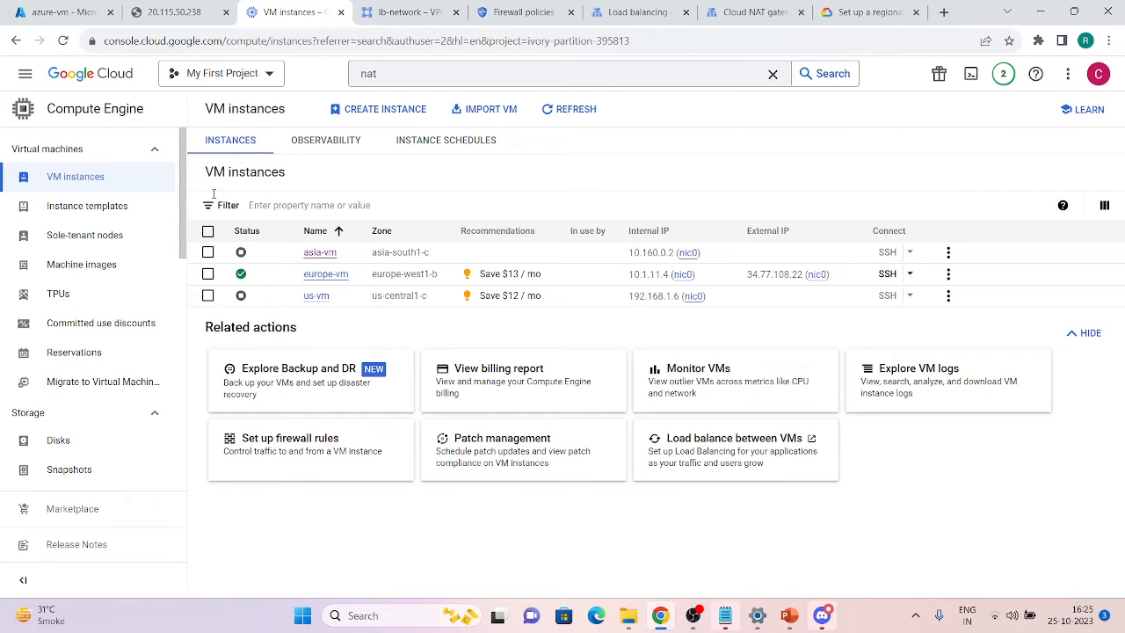
scroll(122, 364, down, 6)
click(100, 387)
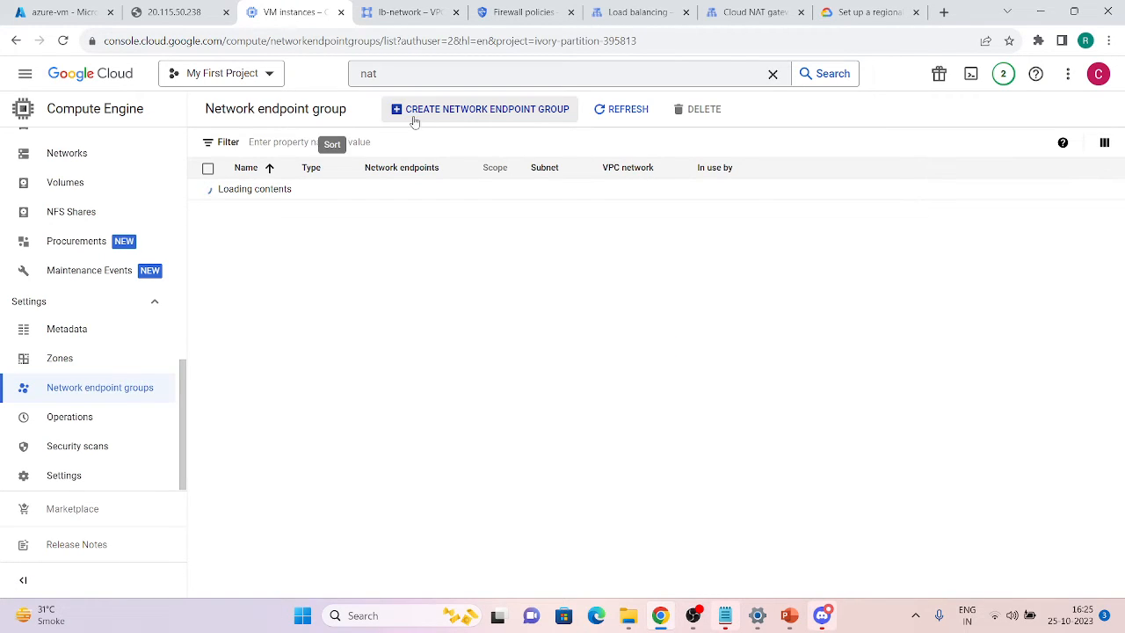
click(426, 112)
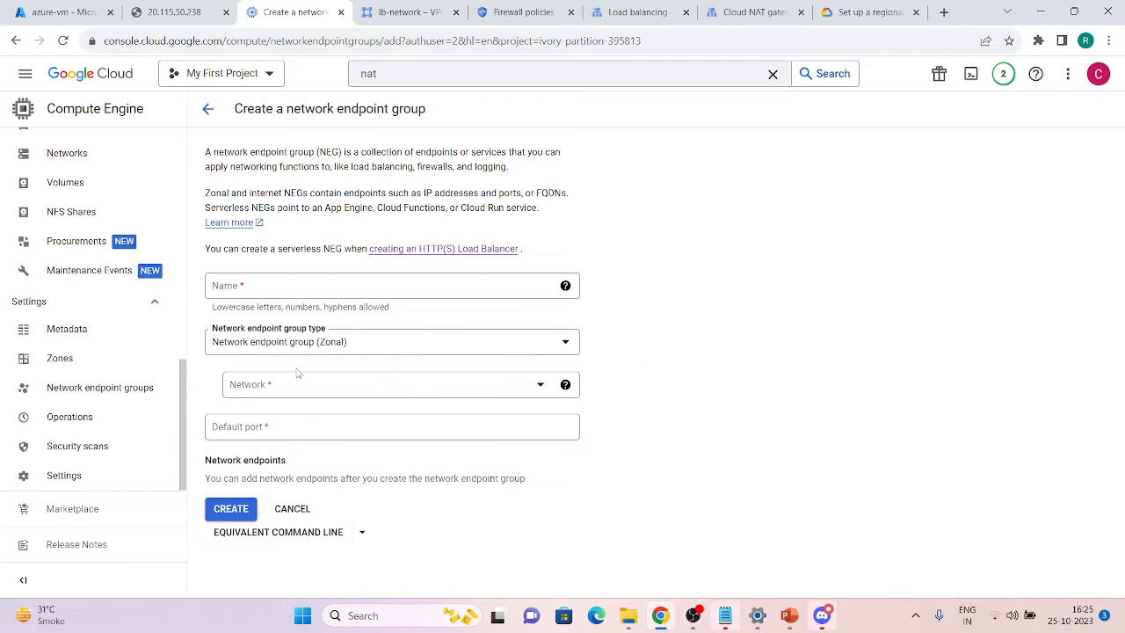
- Select Network endpoint group (Internet) as the type in the creation form and examine the region and endpoint settings it offers
click(354, 342)
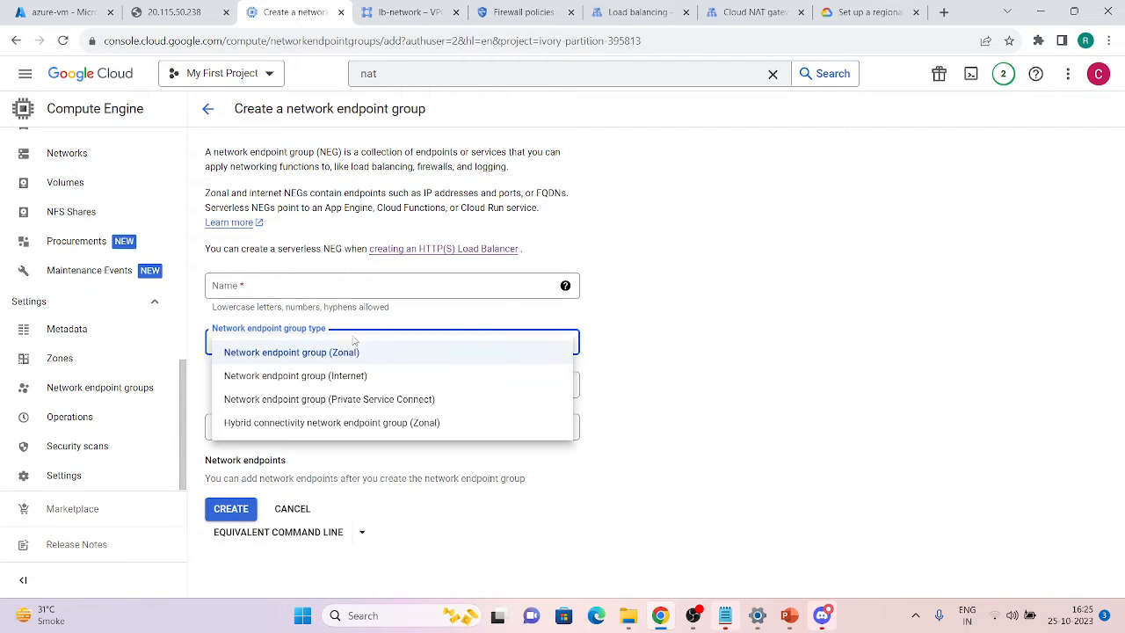
click(330, 376)
scroll(325, 400, down, 3)
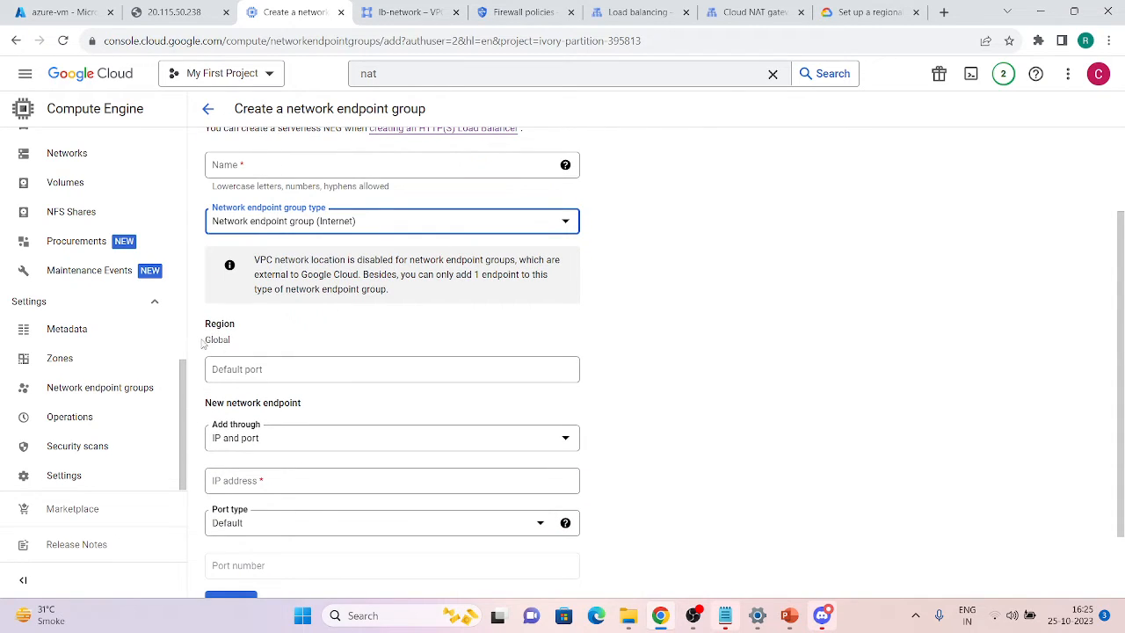
drag(208, 341, 230, 342)
click(314, 334)
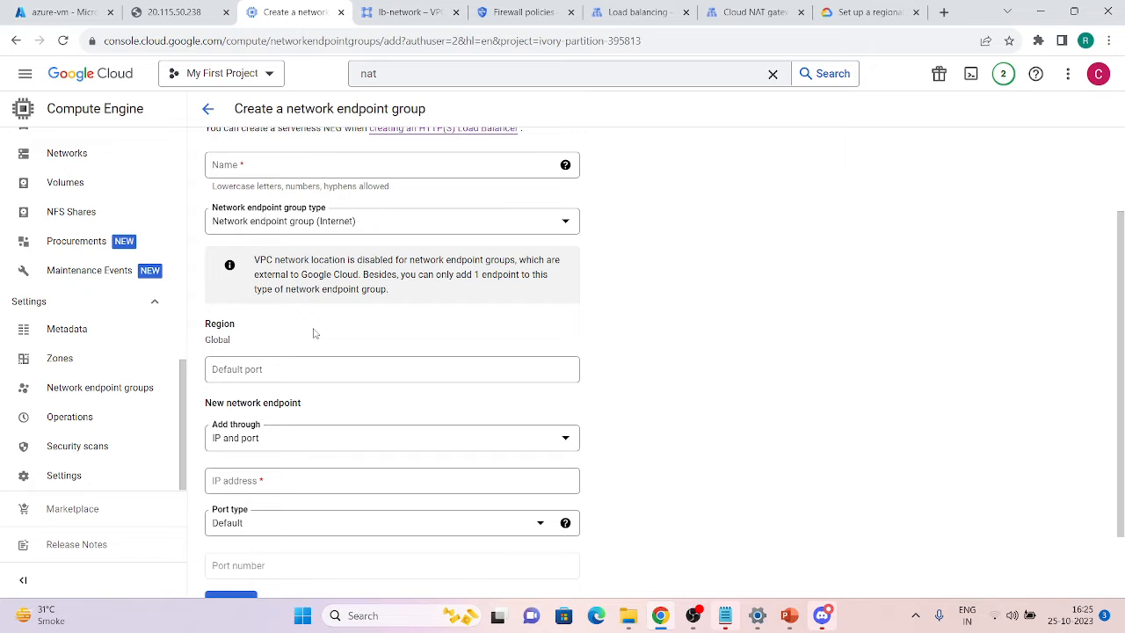
scroll(314, 334, up, 3)
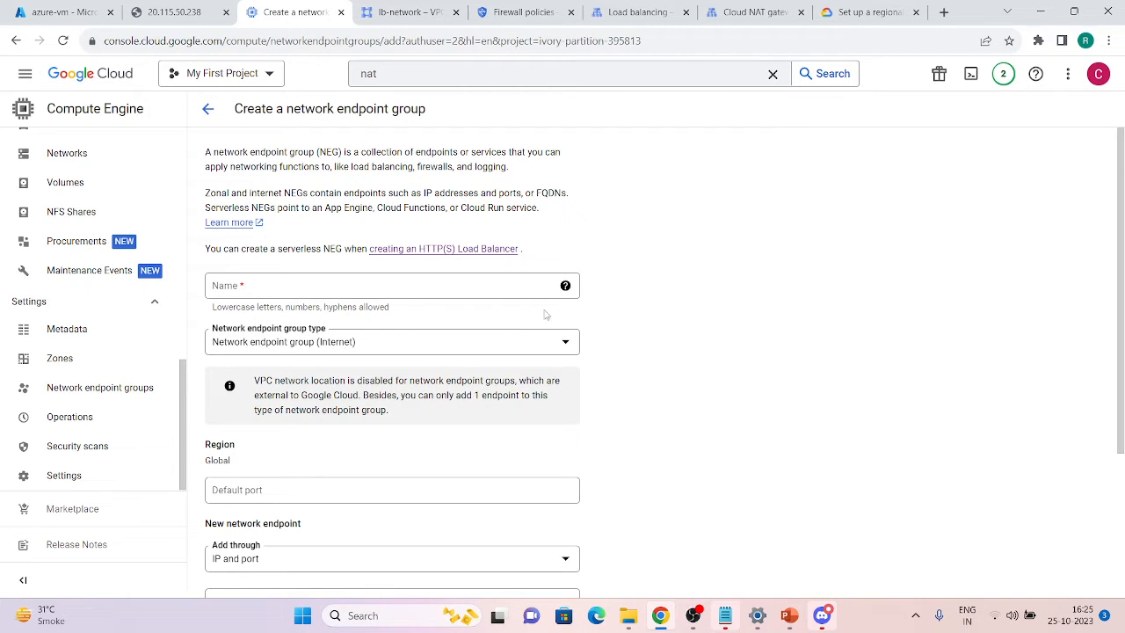
- Show the gcloud instructions for setting up the internet NEG in the load balancing guide
click(842, 10)
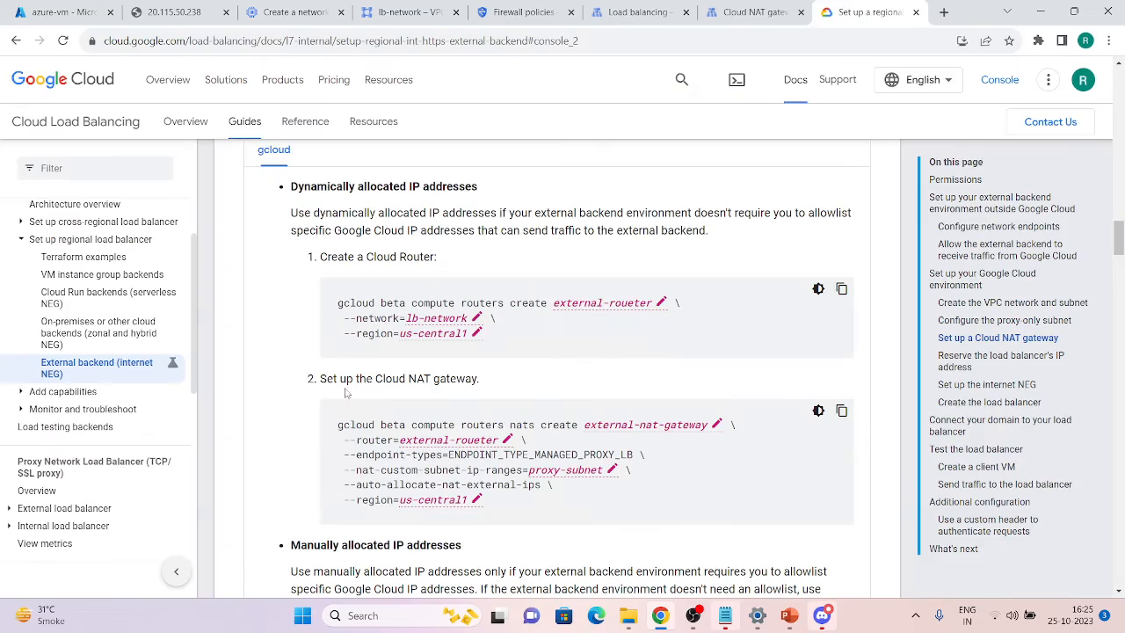
scroll(341, 405, down, 10)
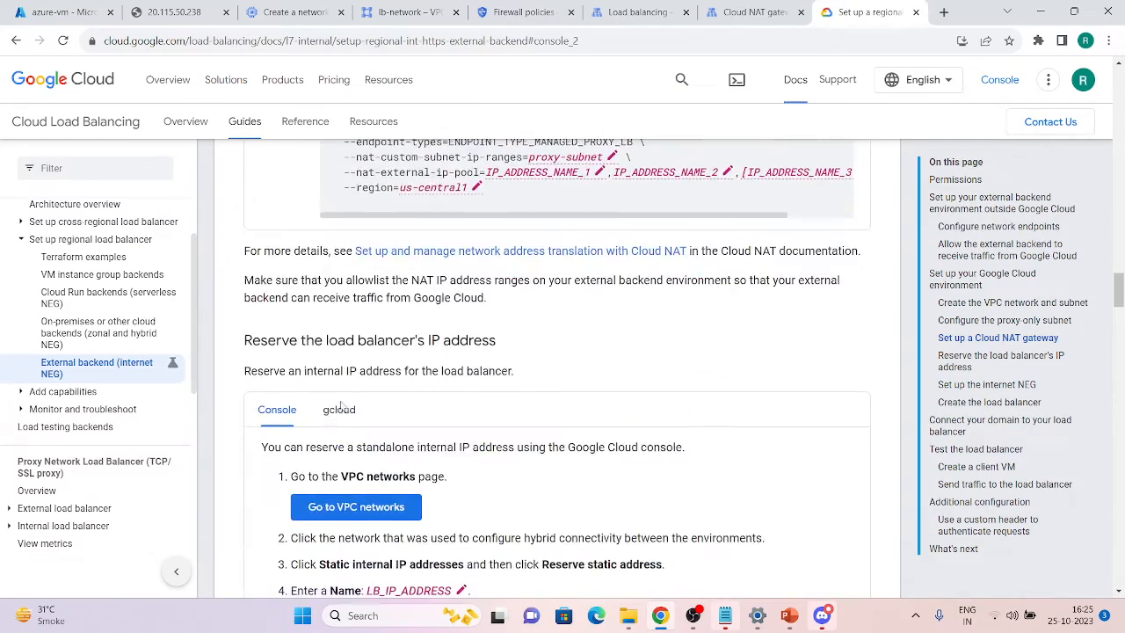
scroll(341, 405, down, 7)
scroll(343, 395, up, 3)
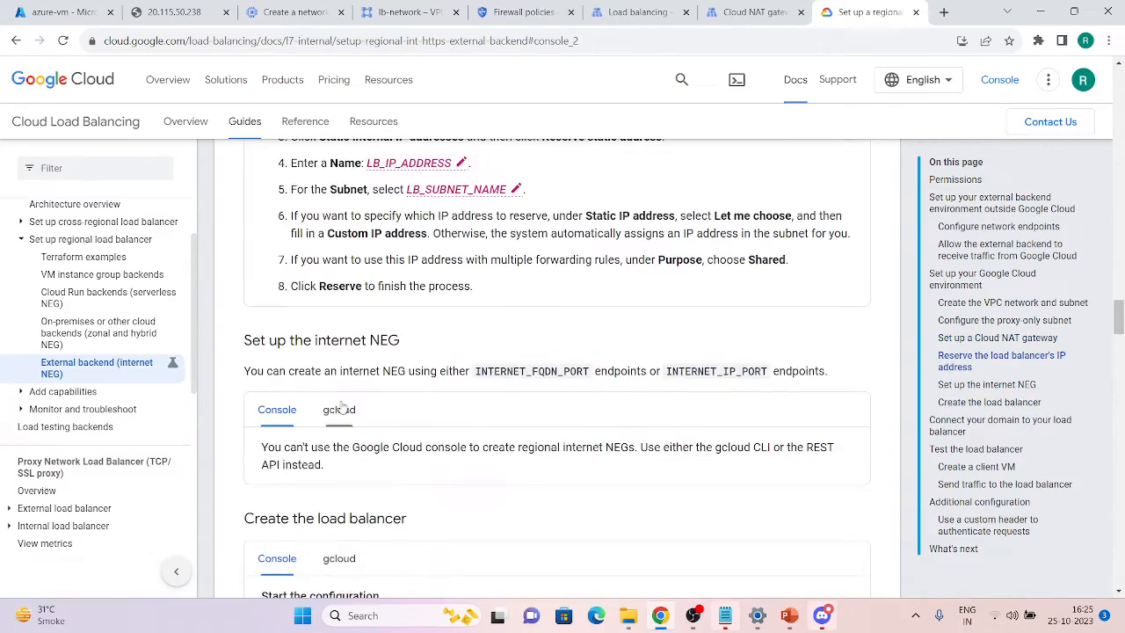
click(339, 410)
scroll(340, 407, down, 2)
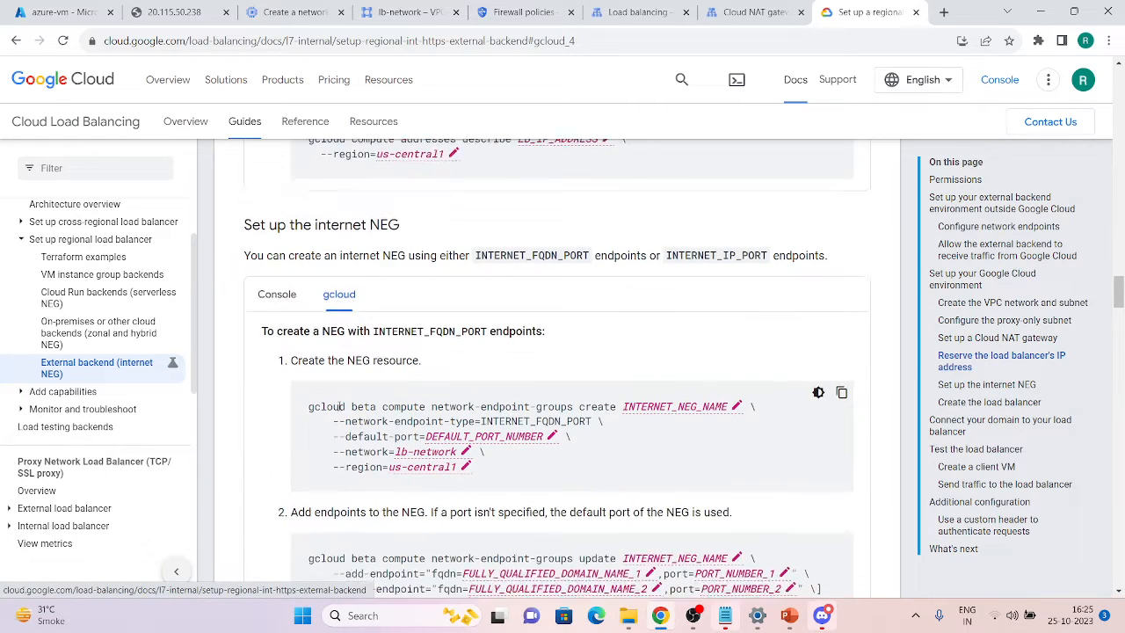
- Fill in external-neg as the NEG name and 80 as the default port in the guide's NEG creation command
click(668, 358)
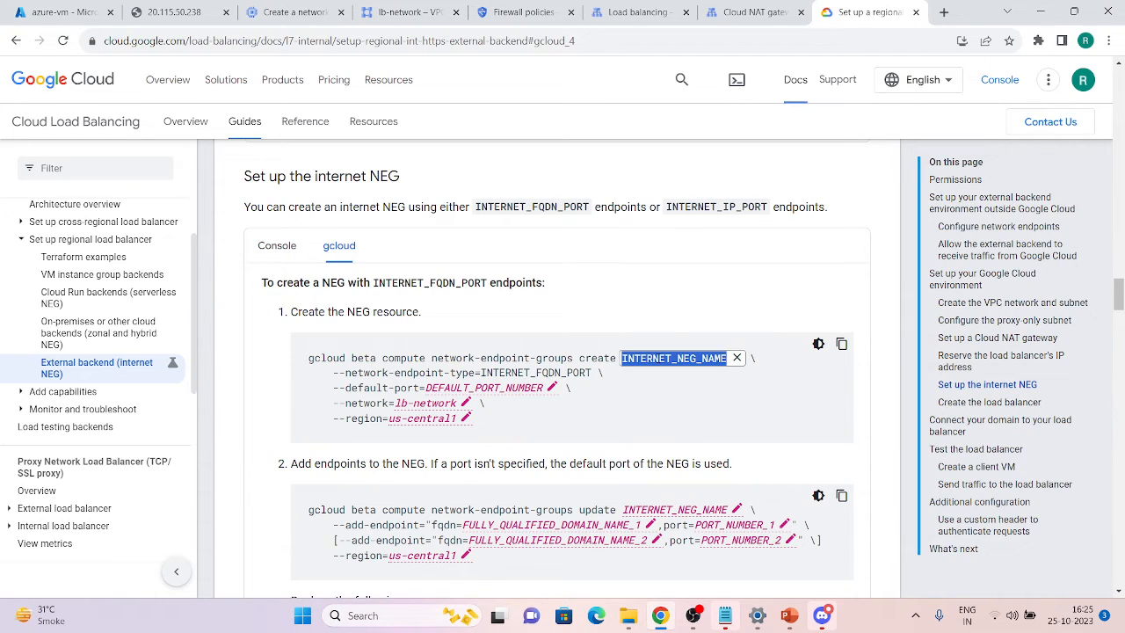
text(extera)
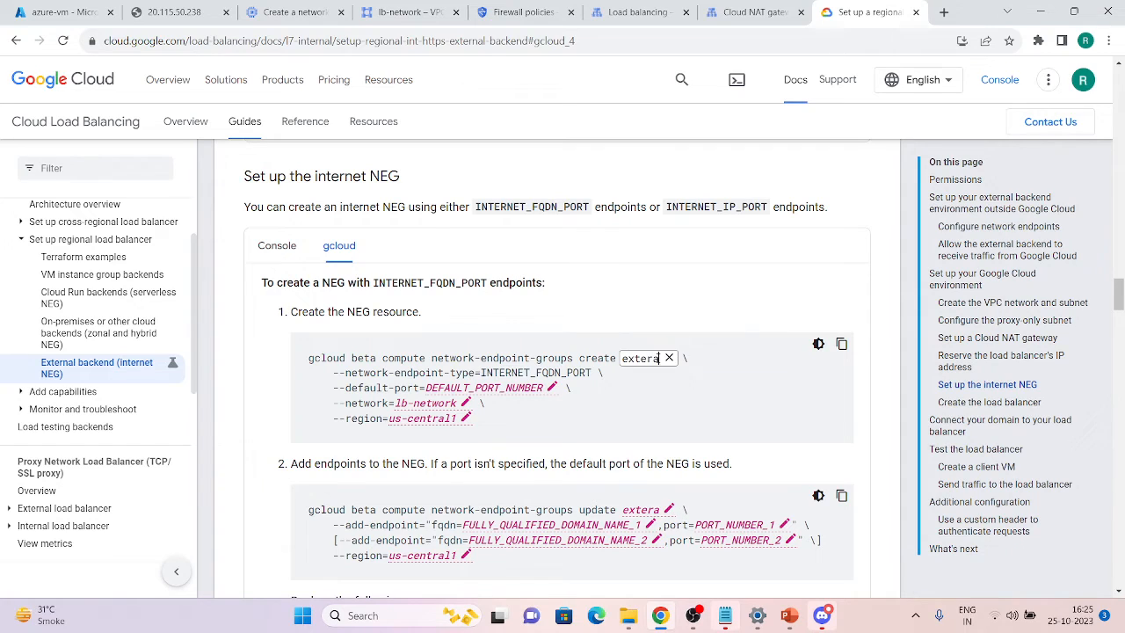
key(BackSpace)
text(nal-neg)
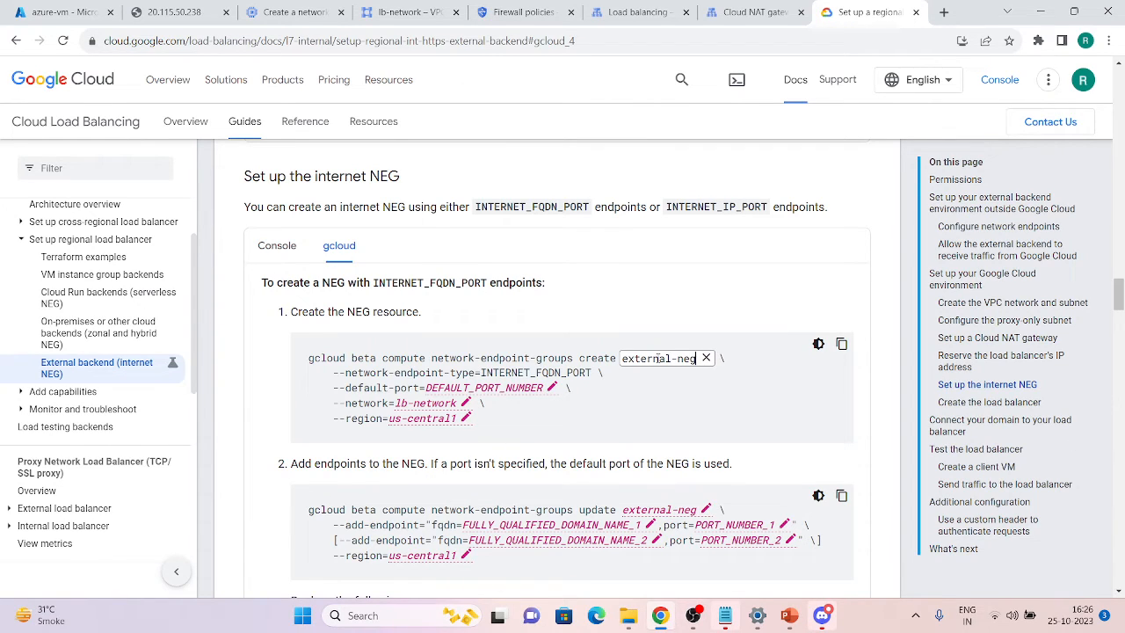
click(458, 389)
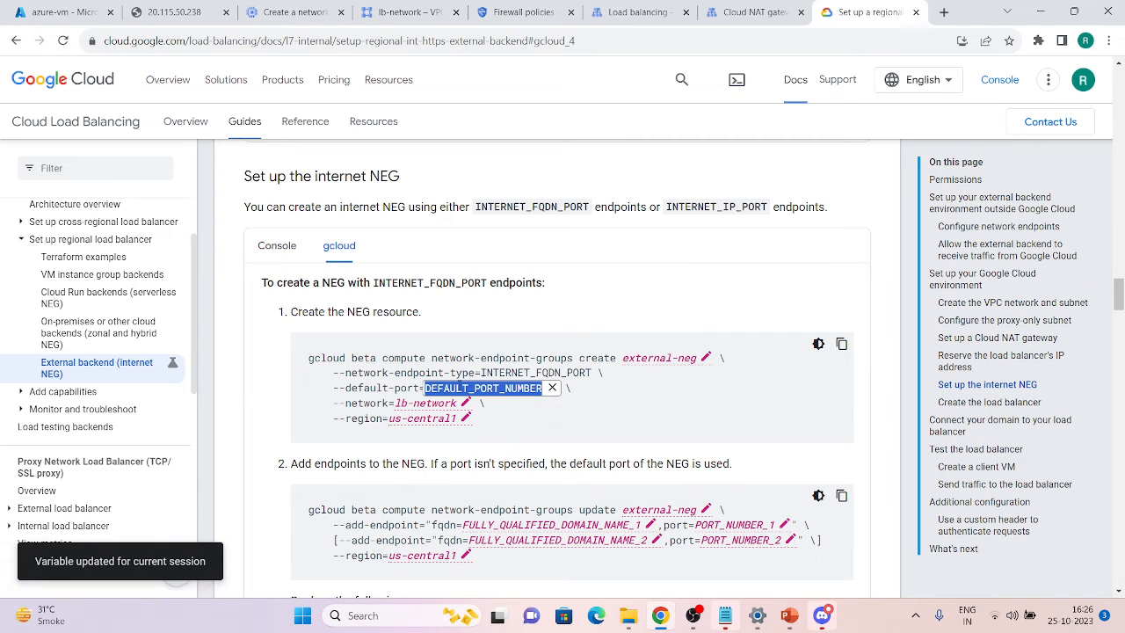
text(80)
click(503, 391)
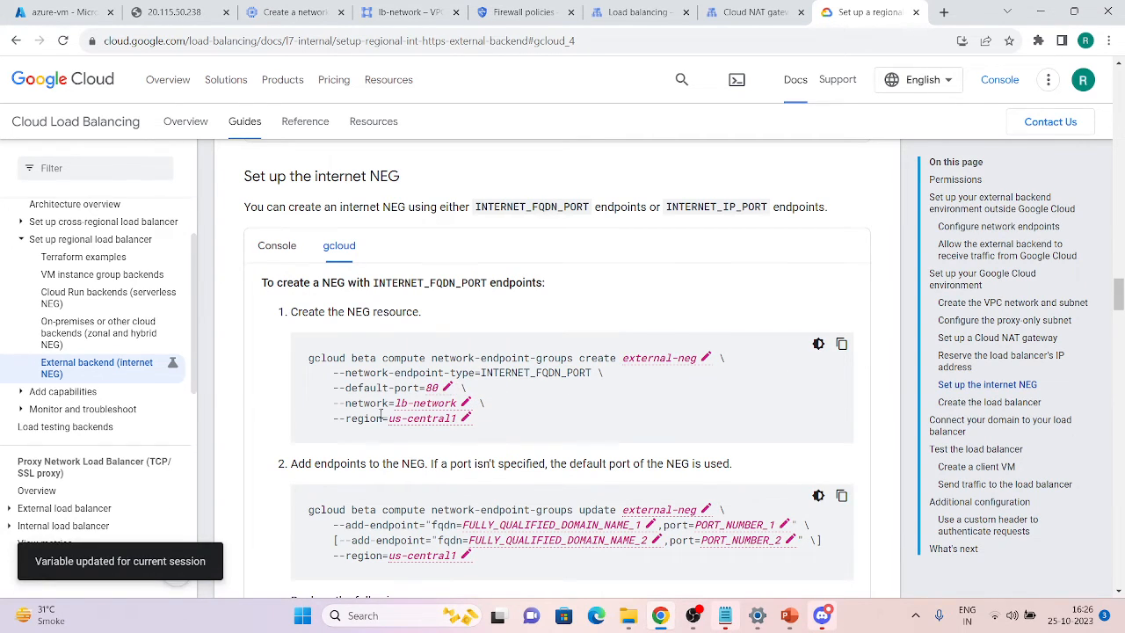
- Copy the completed NEG creation command from the guide and enlarge the Cloud Shell terminal on the Cloud NAT gateway page
click(842, 346)
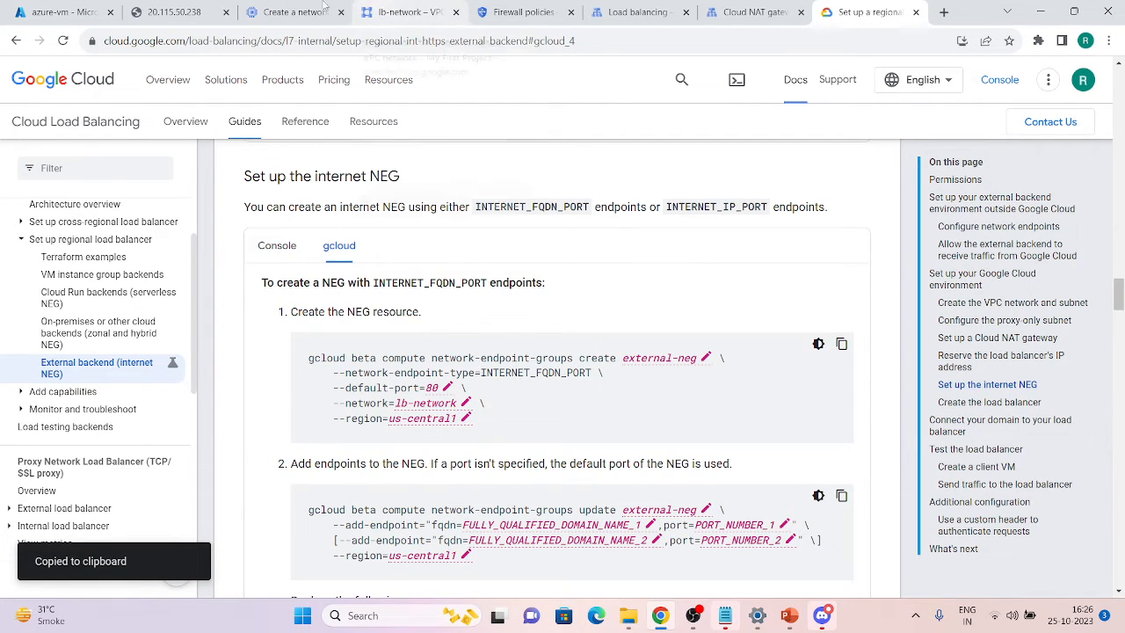
click(269, 10)
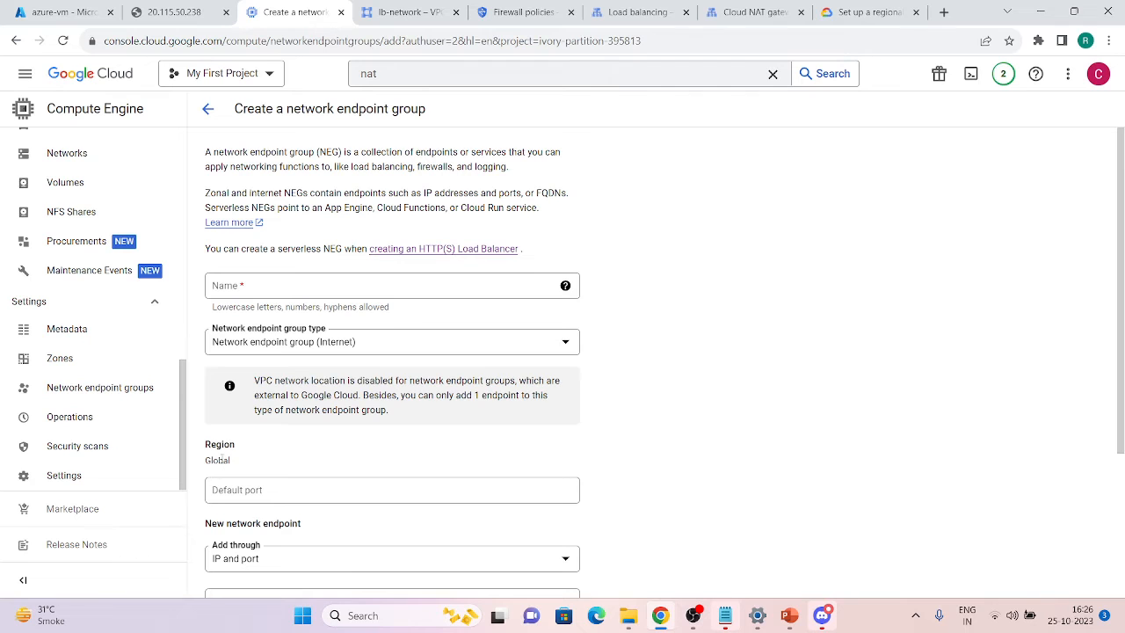
click(754, 11)
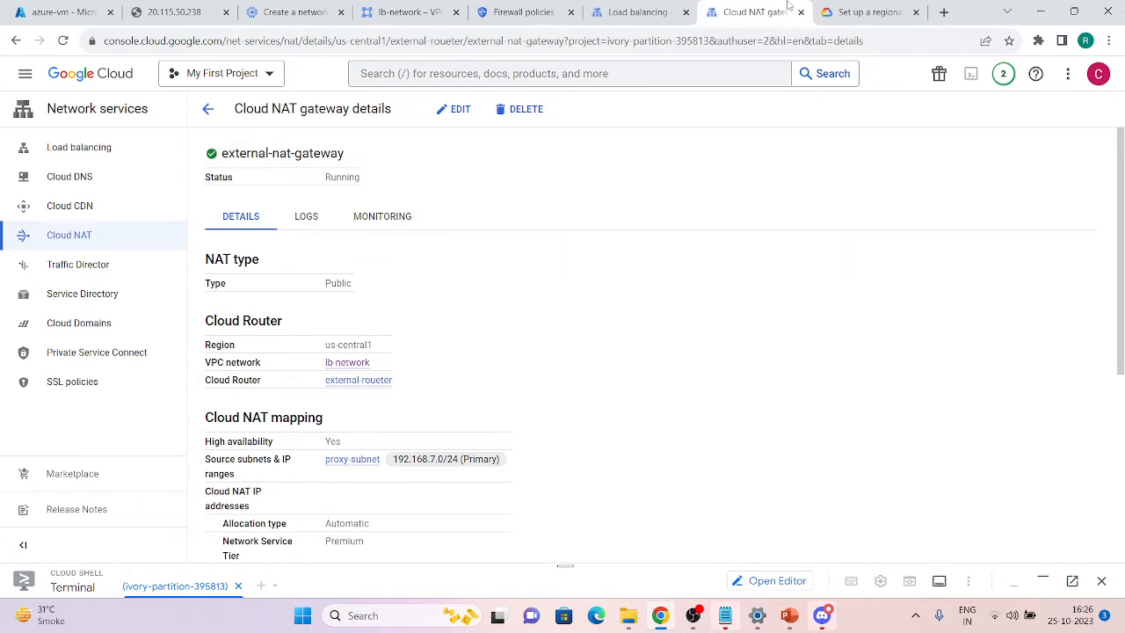
click(620, 11)
click(752, 11)
drag(572, 565, 580, 520)
click(579, 526)
drag(570, 565, 589, 118)
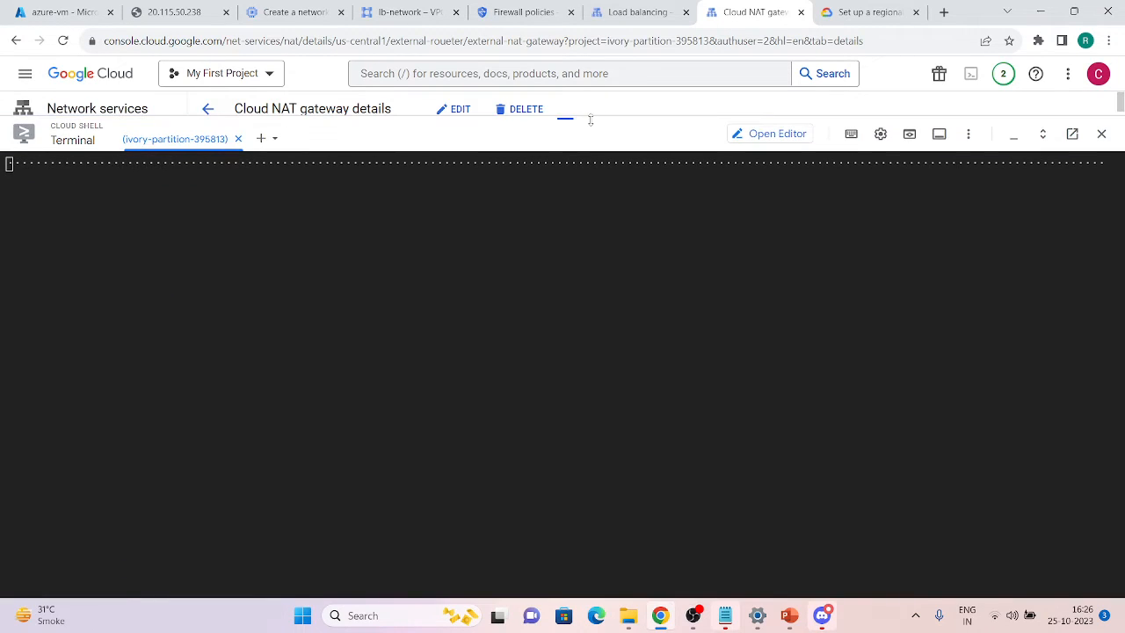
- Run the copied command in Cloud Shell to create external-neg with INTERNET_FQDN_PORT endpoints, default port 80, network lb-network and region us-central1
key(Return)
key(Return)
key(Return)
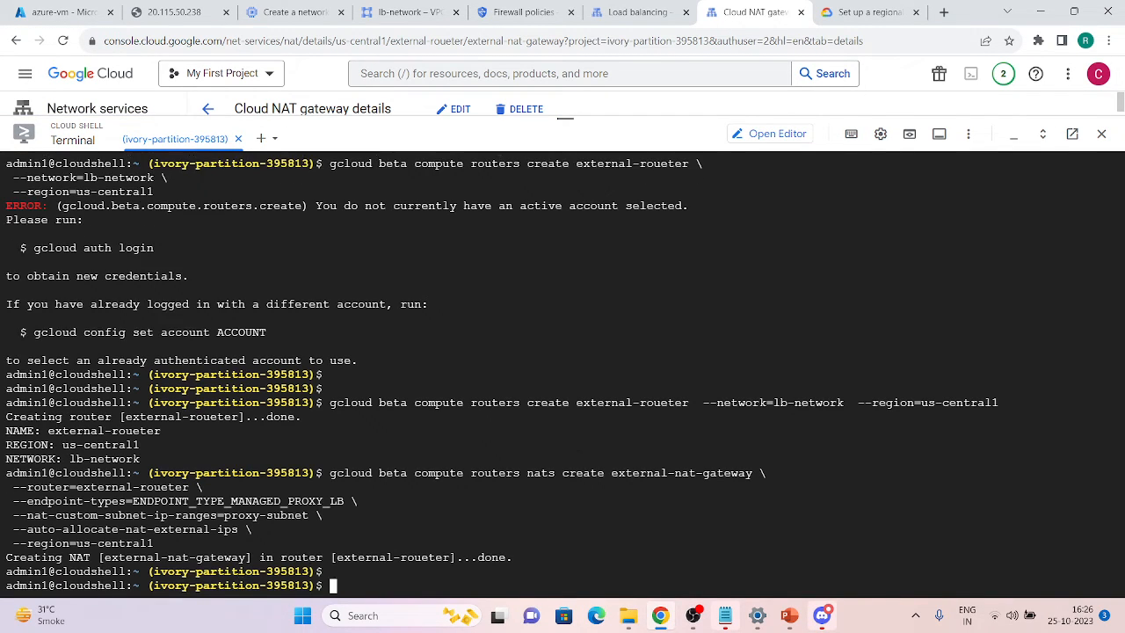
key(ctrl+v)
key(Return)
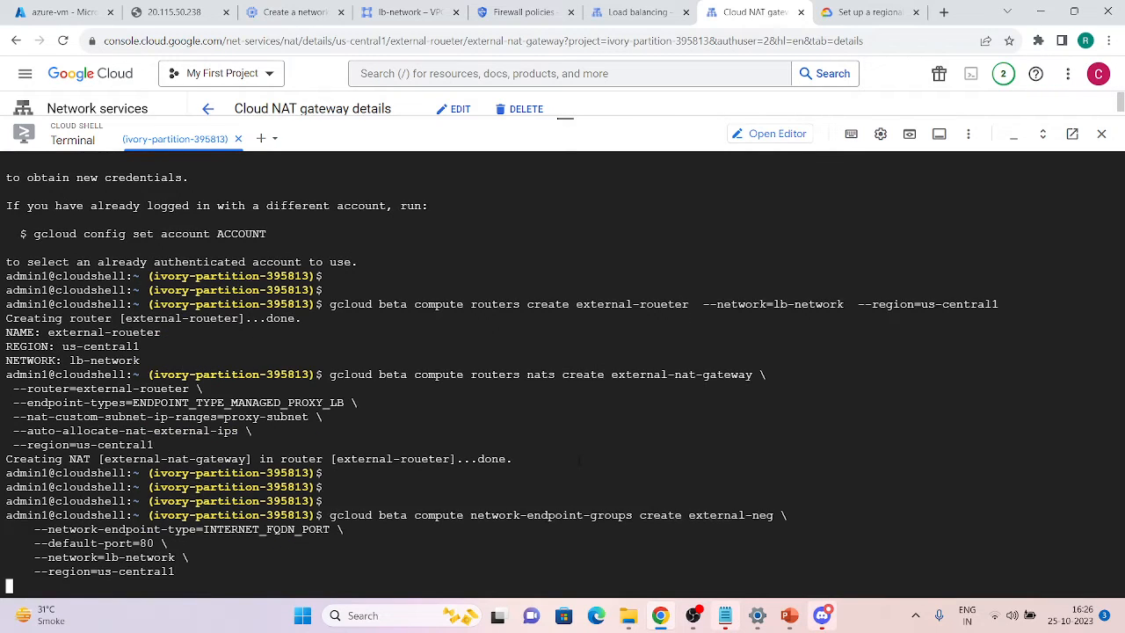
key(Return)
key(Return)
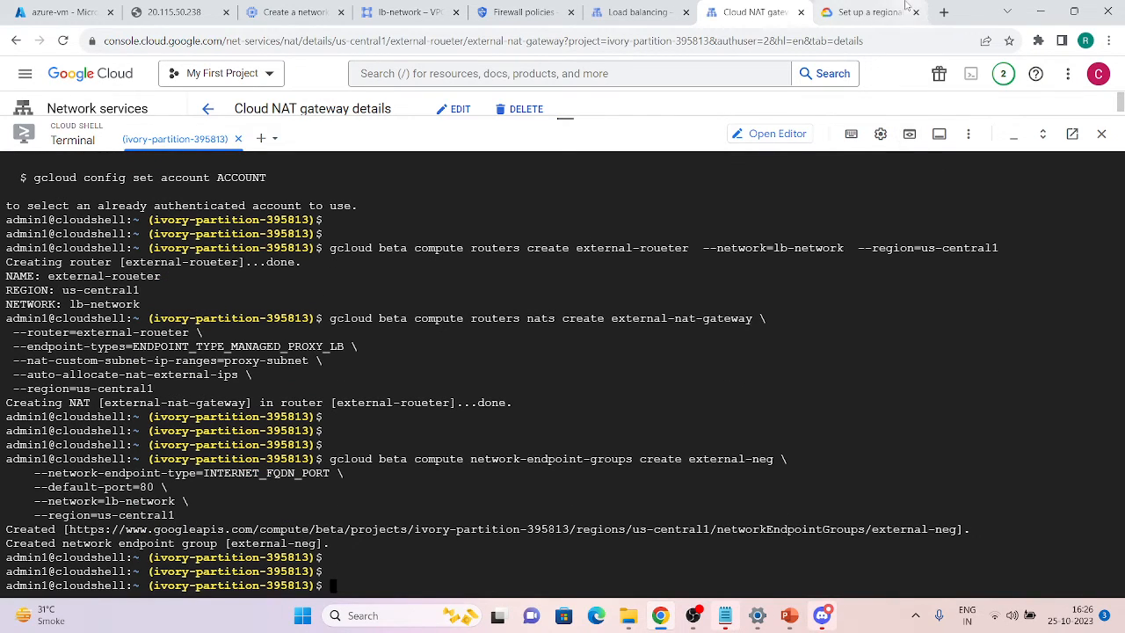
- Return to the network endpoint group list and open external-neg to examine its type, region, network and endpoints
click(853, 12)
scroll(339, 446, down, 1)
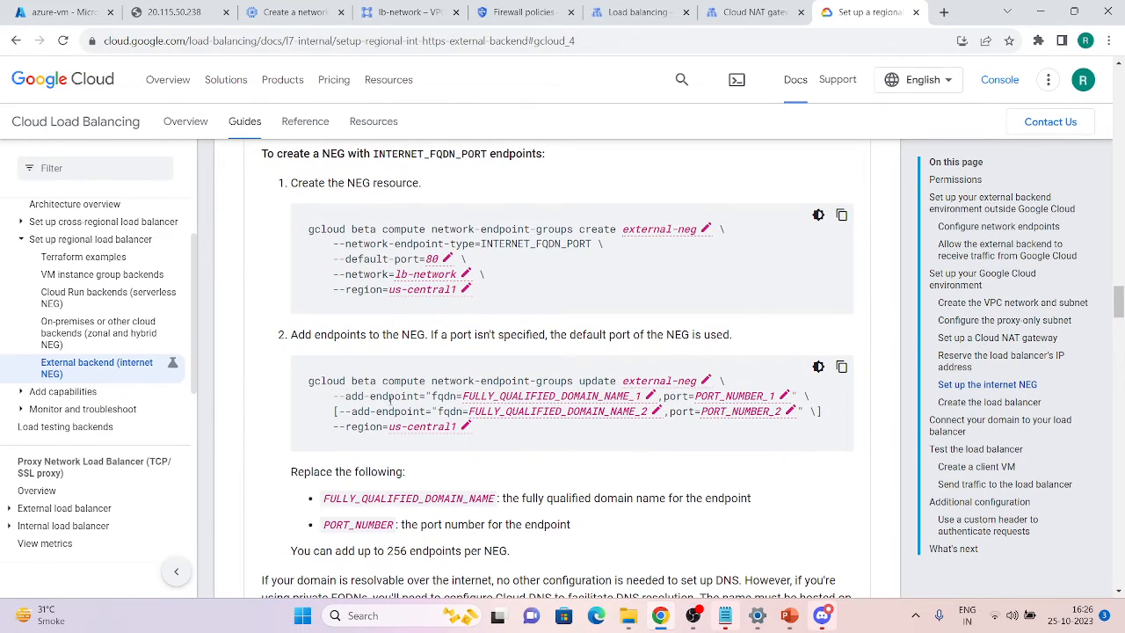
click(402, 9)
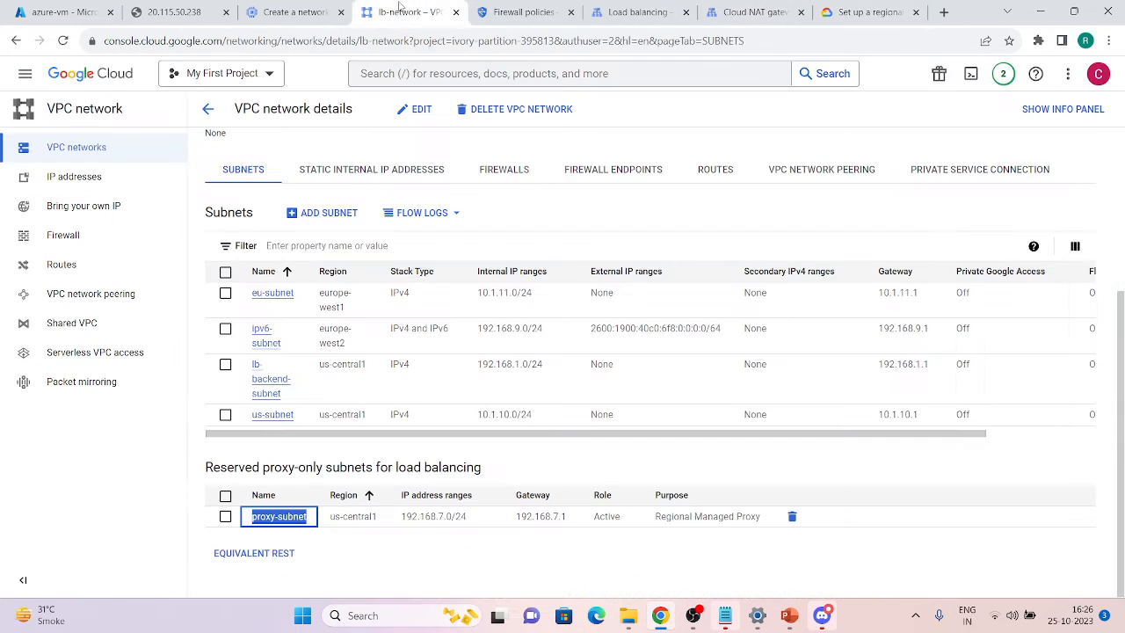
click(521, 11)
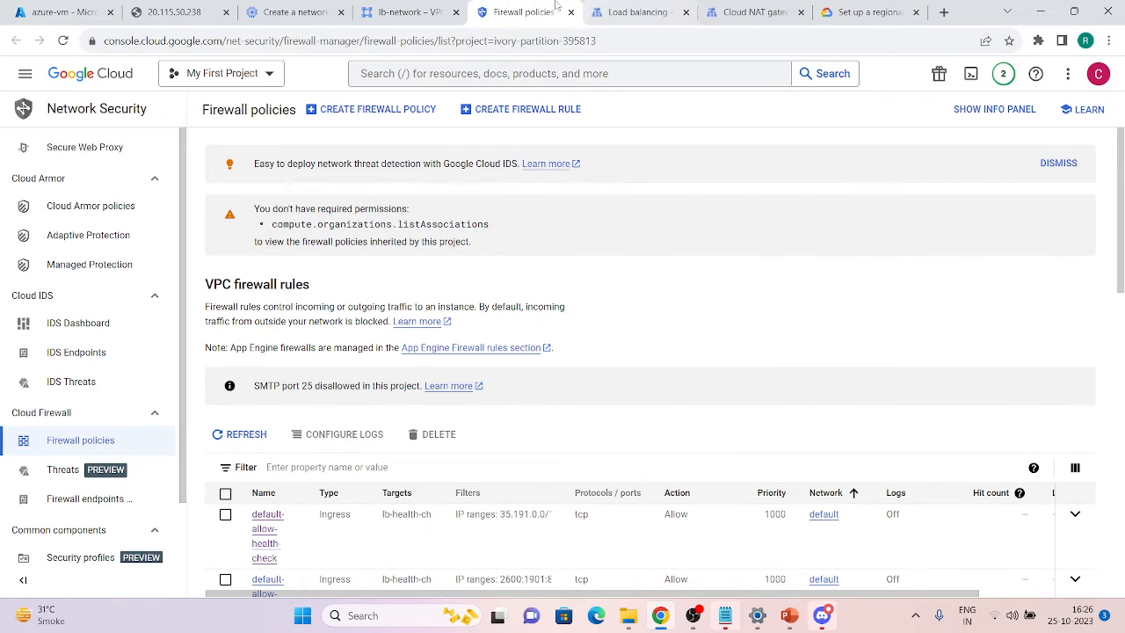
click(272, 7)
scroll(369, 281, left, 5)
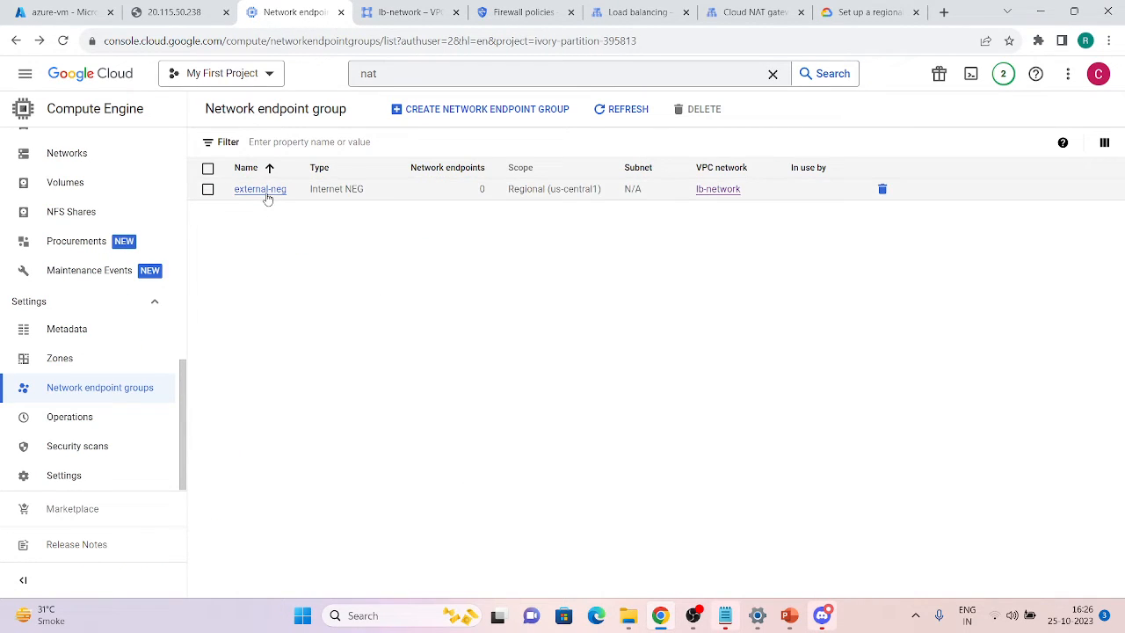
click(267, 195)
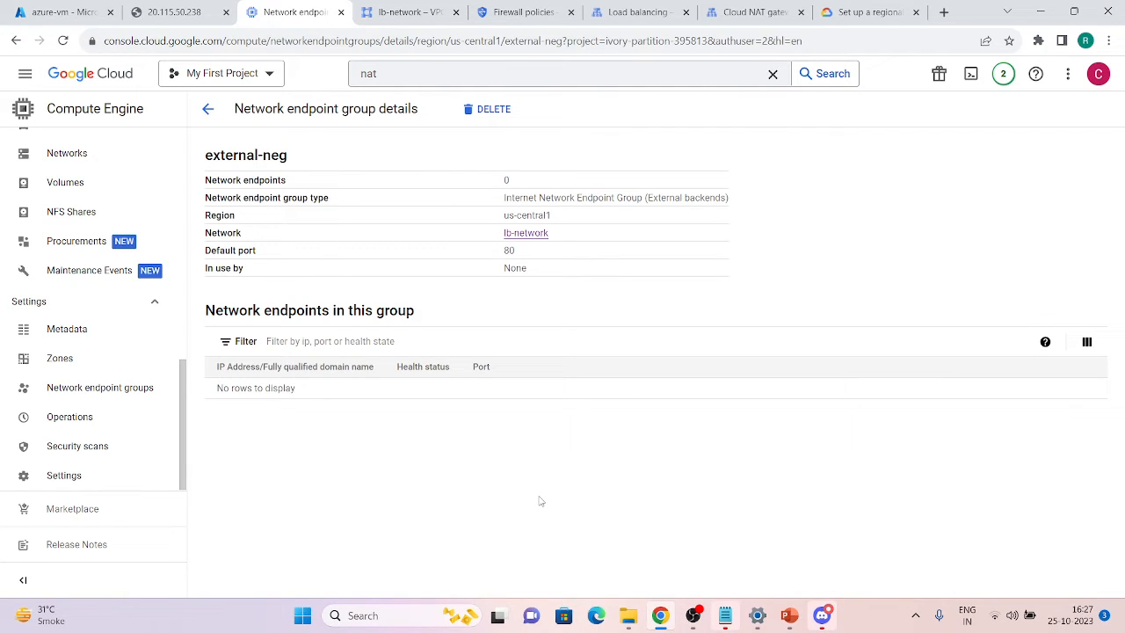
- Review the guide's instructions for adding endpoints to the NEG, including the domain name and port placeholders and the endpoint limit
click(866, 12)
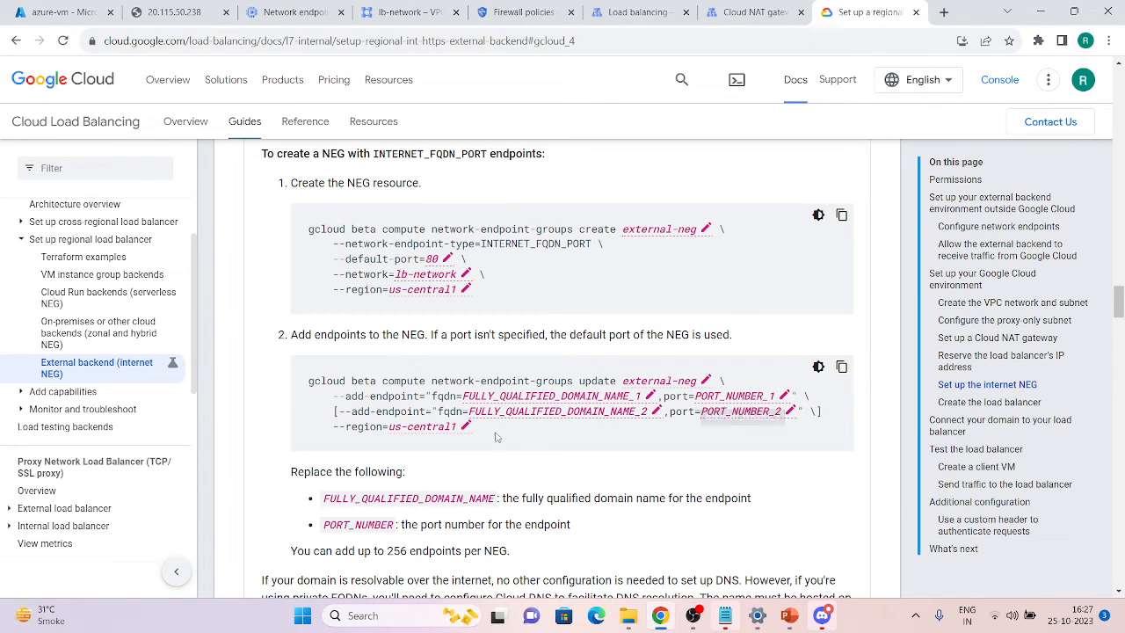
scroll(425, 440, down, 1)
scroll(425, 440, down, 2)
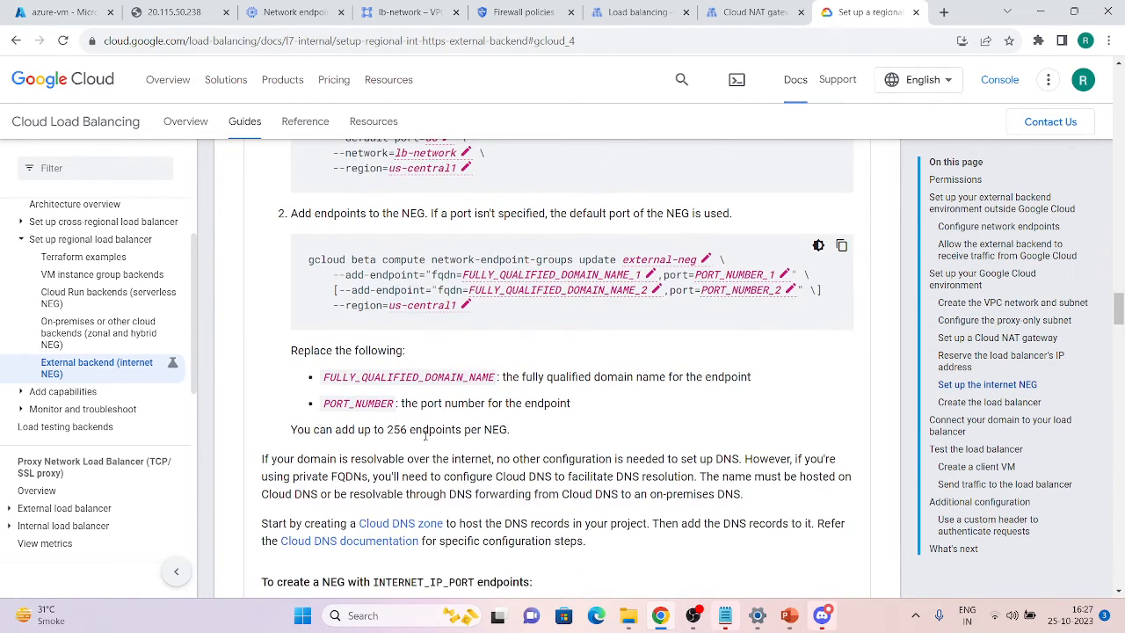
drag(376, 430, 517, 432)
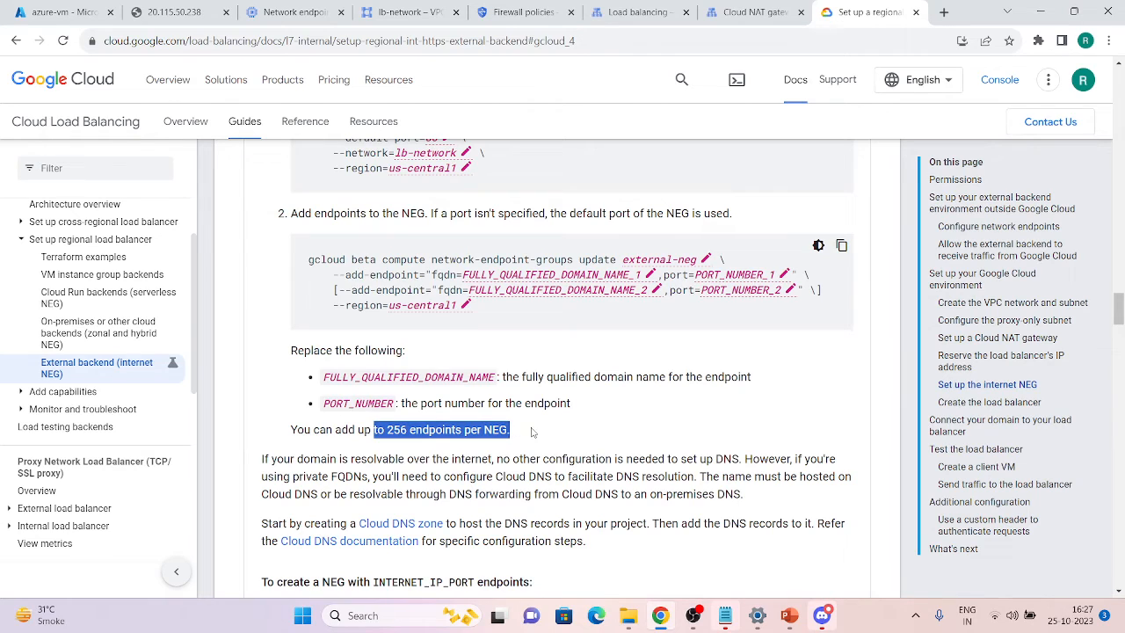
click(532, 433)
- Configure the Azure VM's public IP address with the DNS name label external and save the configuration
click(48, 7)
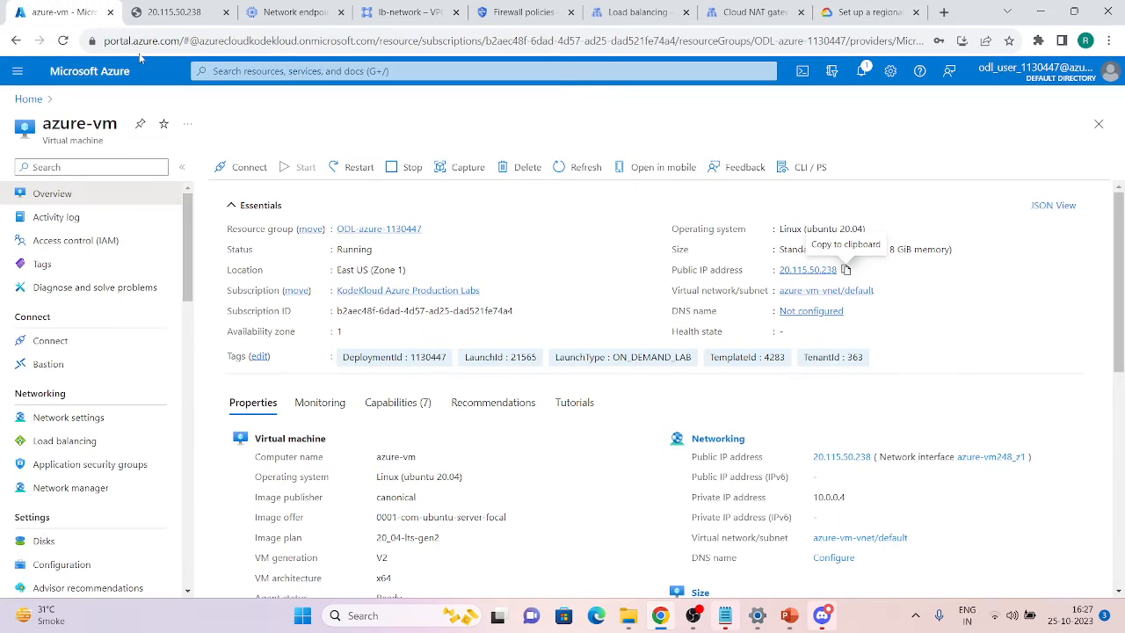
click(792, 313)
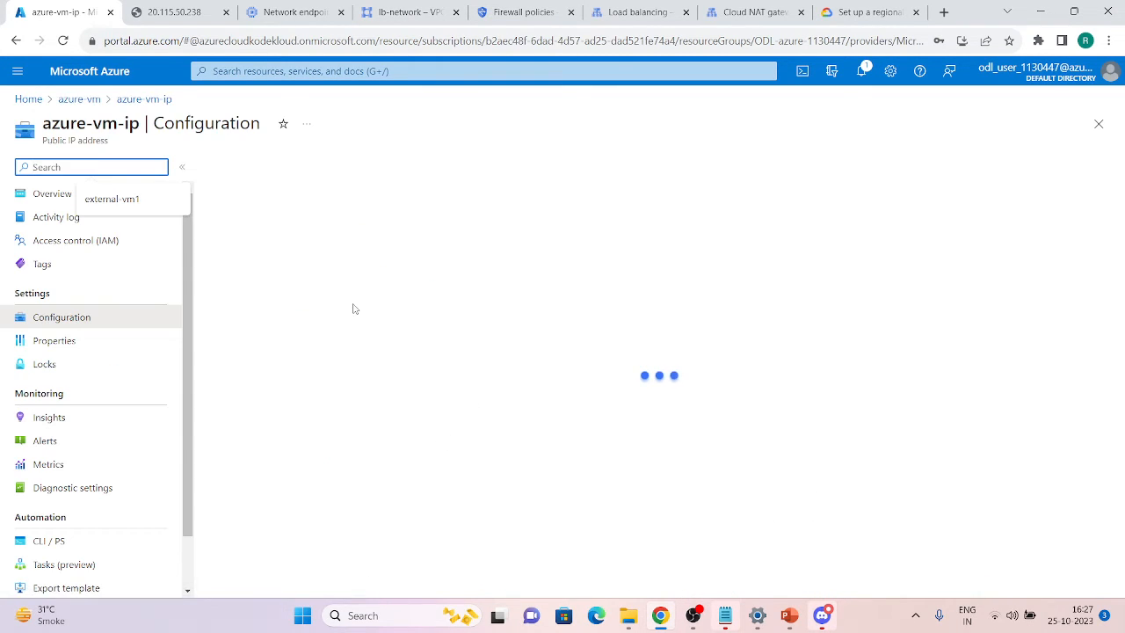
click(319, 341)
text(external)
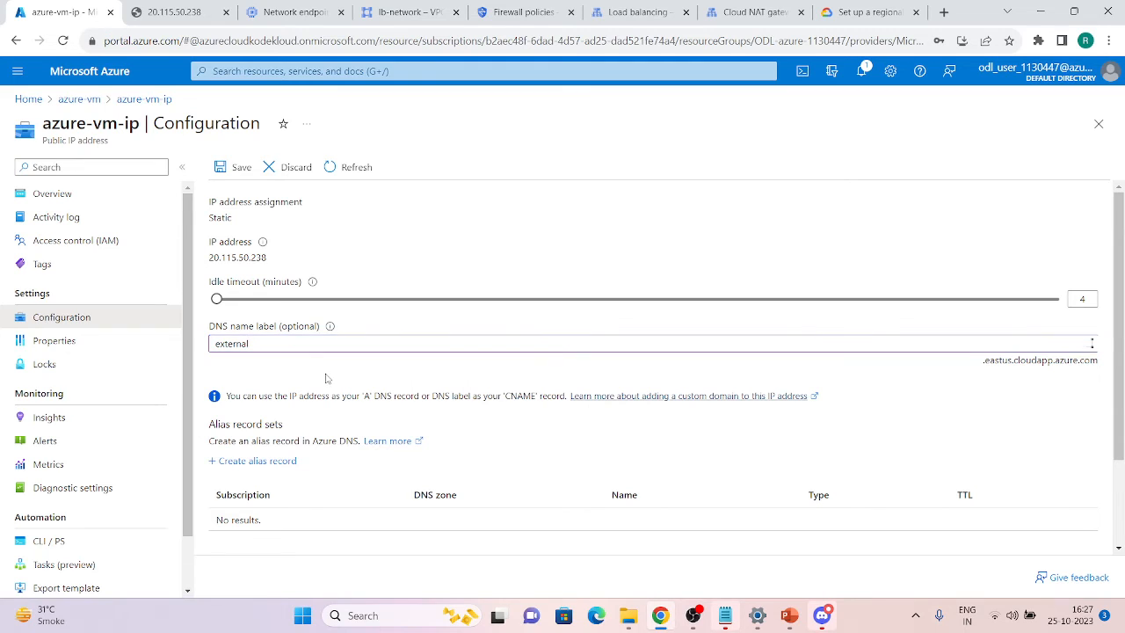
click(227, 167)
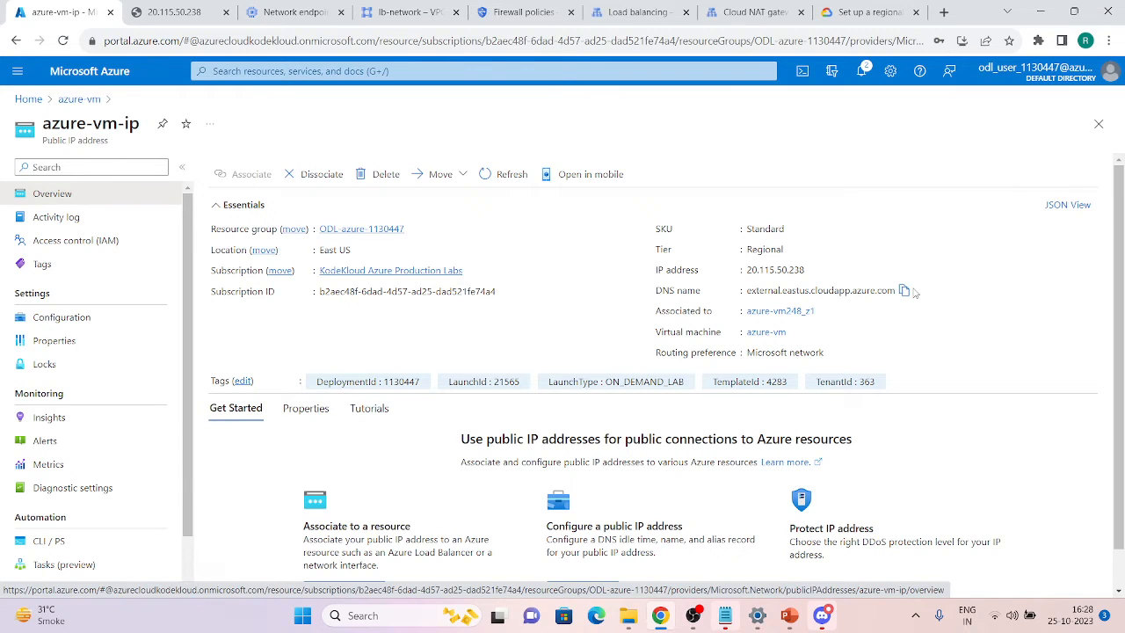
- Copy the VM's new DNS name and load external.eastus.cloudapp.azure.com in the browser to test the web page
click(172, 11)
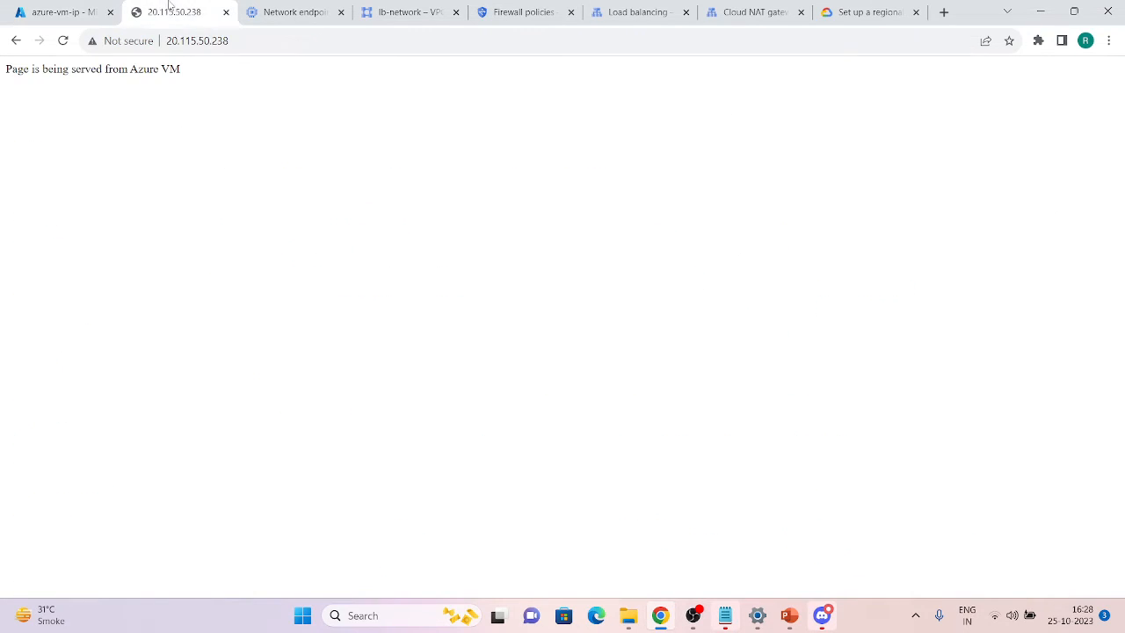
click(219, 42)
text(external.eastus.cloudapp.azure.com)
key(Return)
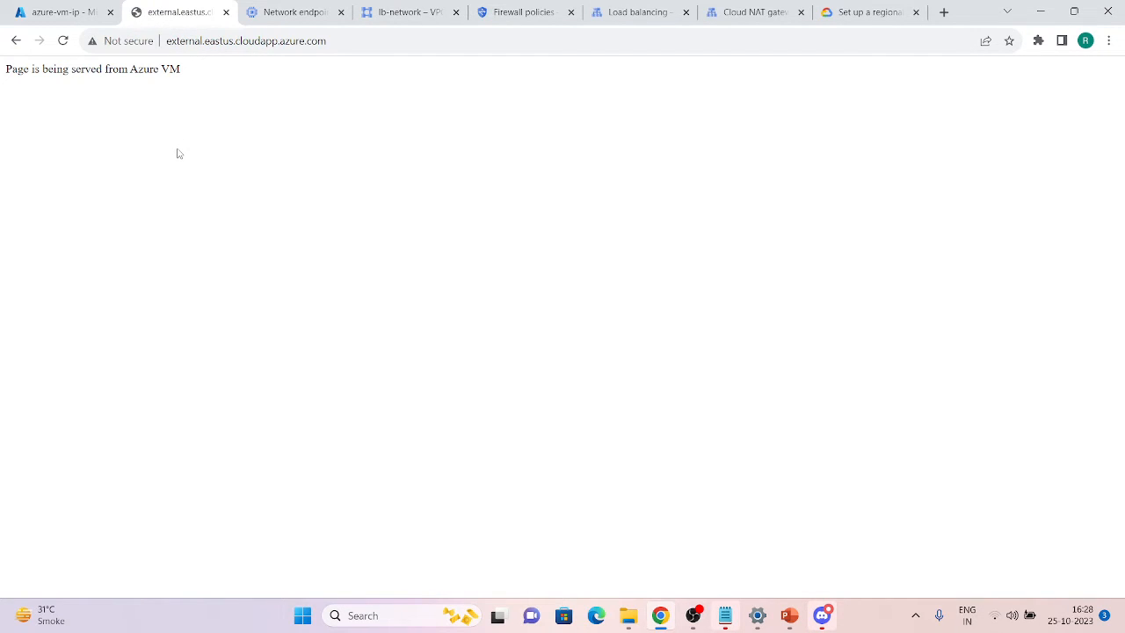
- Fill the guide's add-endpoint command with external.eastus.cloudapp.azure.com and port 80 for the first endpoint, and copy it
click(831, 10)
click(533, 276)
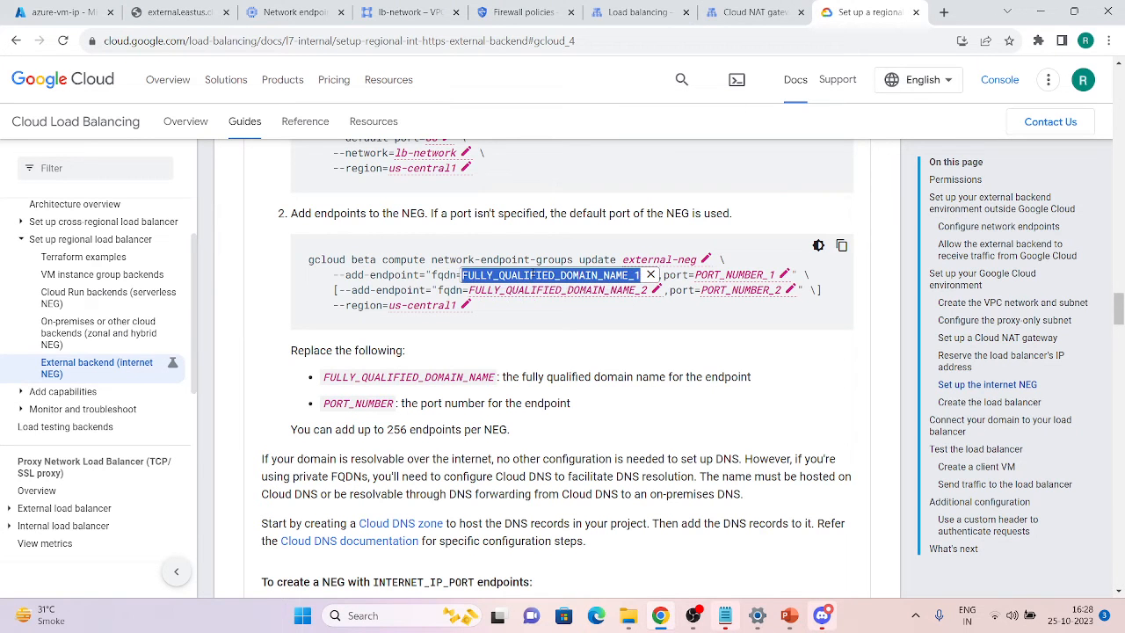
text(external.eastus.cloudapp.azure.com)
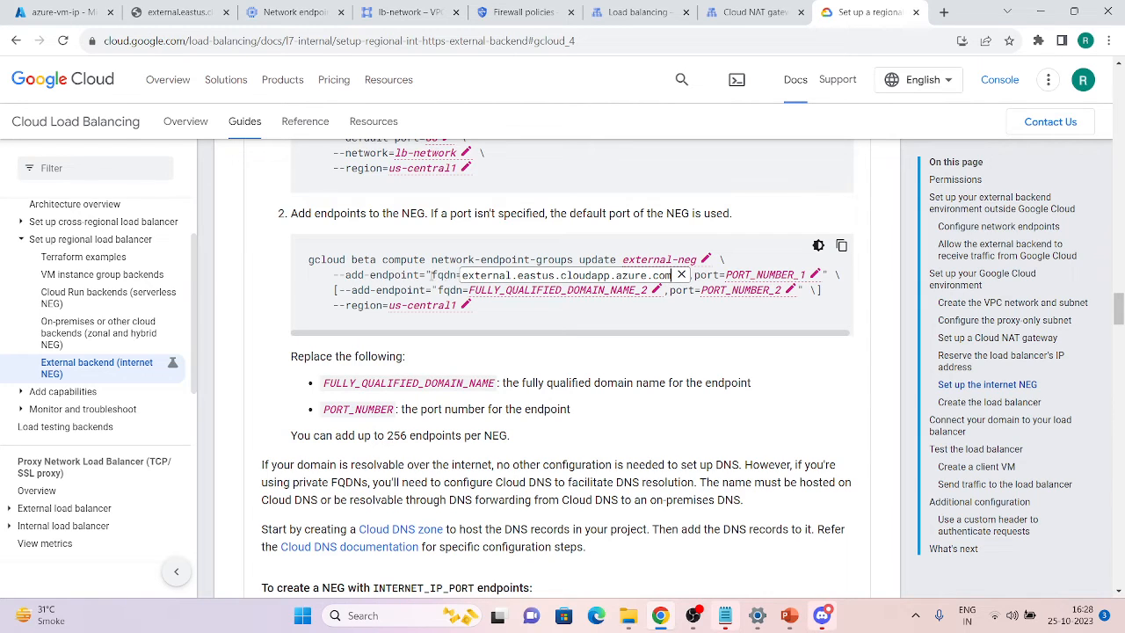
click(786, 274)
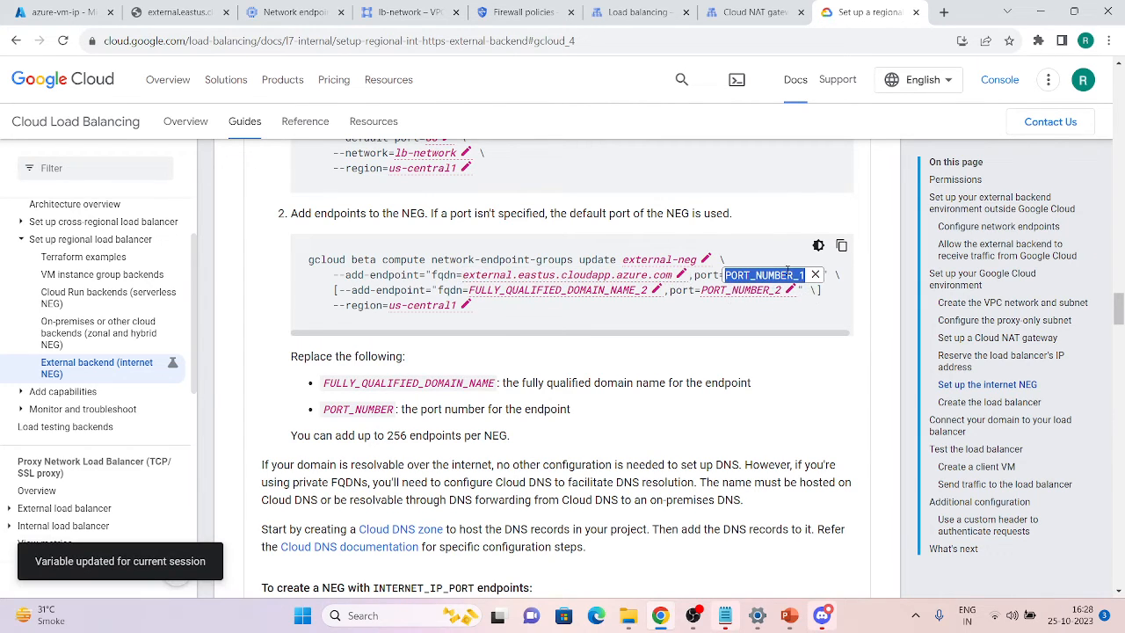
text(80)
click(779, 319)
click(841, 246)
- Paste the command into Notepad, remove the second add-endpoint line, and select the cleaned command for copying
mouse_move(773, 620)
click(725, 615)
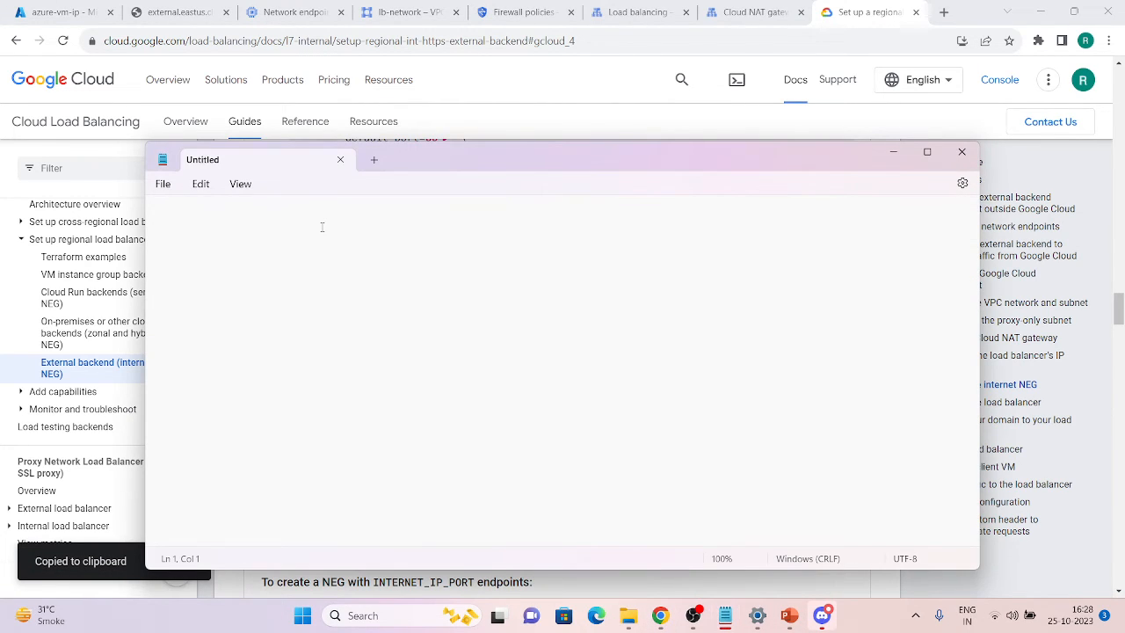
key(ctrl+v)
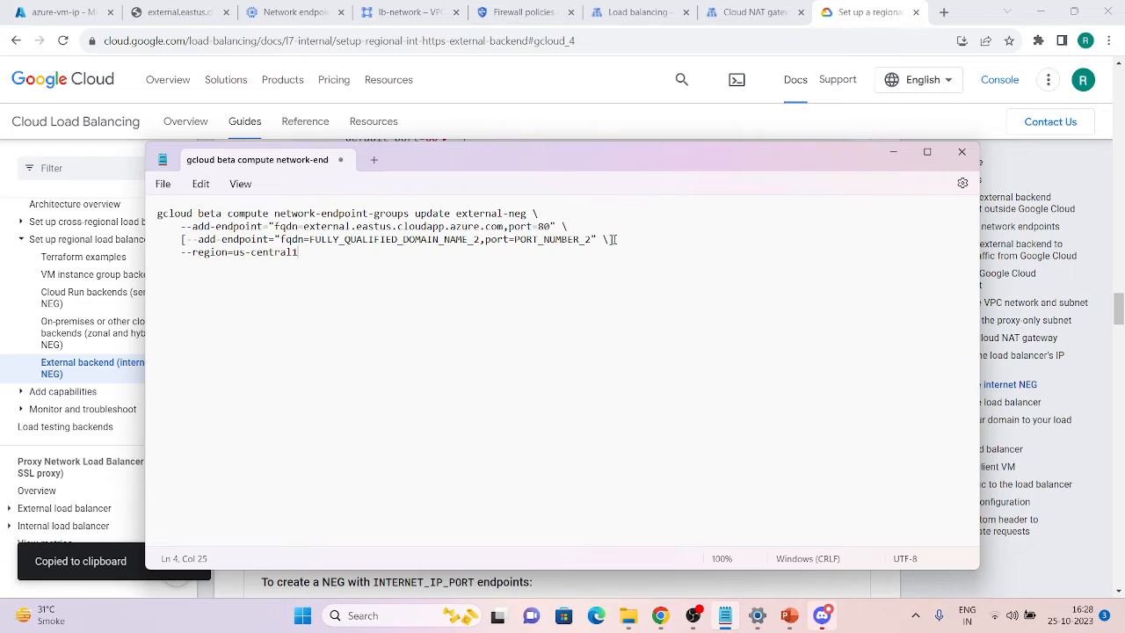
drag(615, 239, 169, 239)
key(BackSpace)
key(BackSpace)
key(BackSpace)
key(BackSpace)
key(ctrl+a)
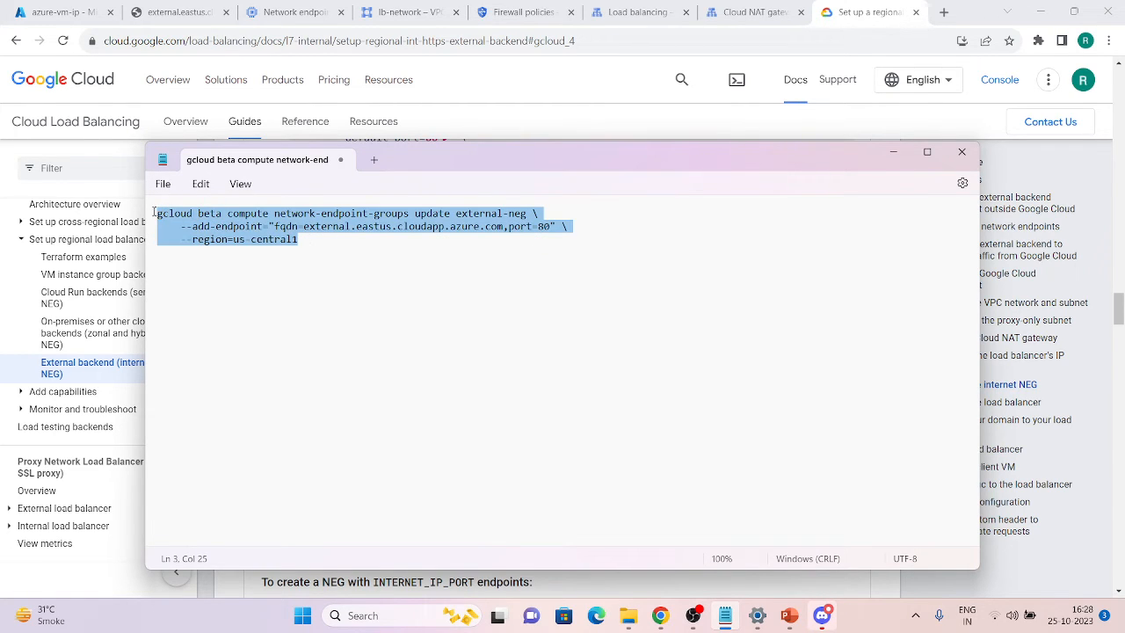
- Run the cleaned command in Cloud Shell to add external.eastus.cloudapp.azure.com on port 80 to external-neg in us-central1
click(747, 12)
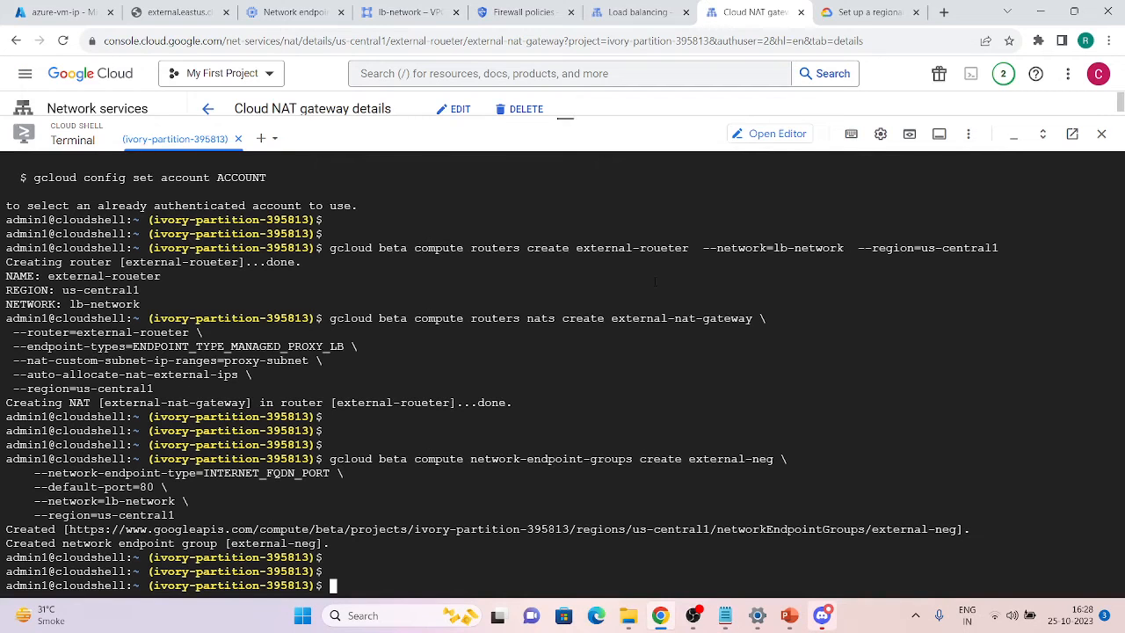
key(ctrl+v)
key(Return)
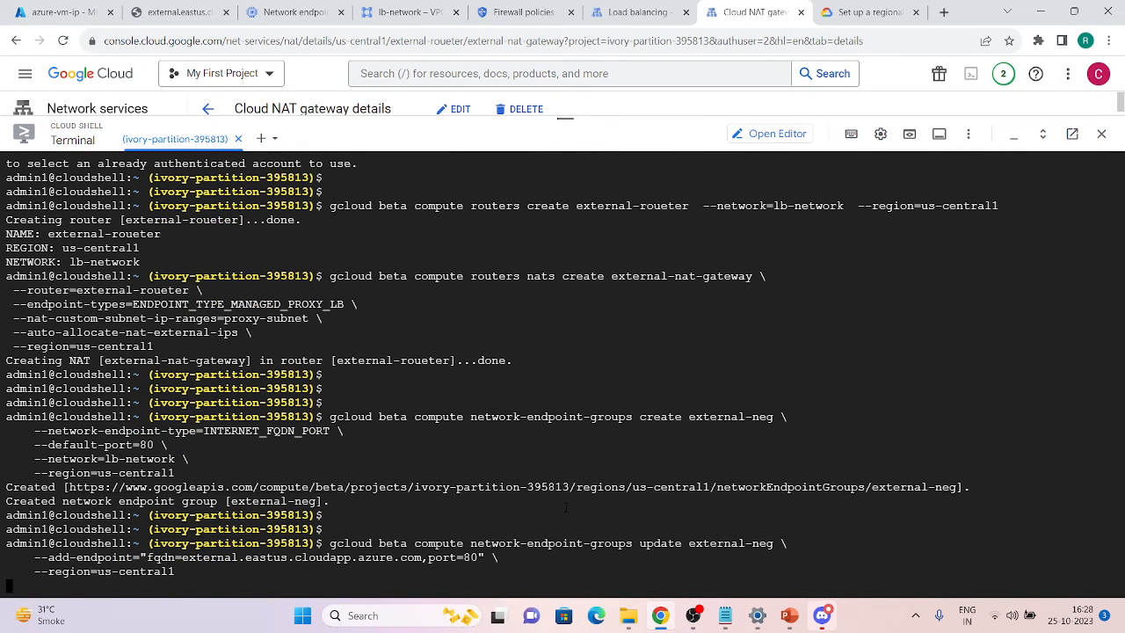
- Return to the network endpoint group list and reopen external-neg to check its endpoint, port and health status
click(293, 12)
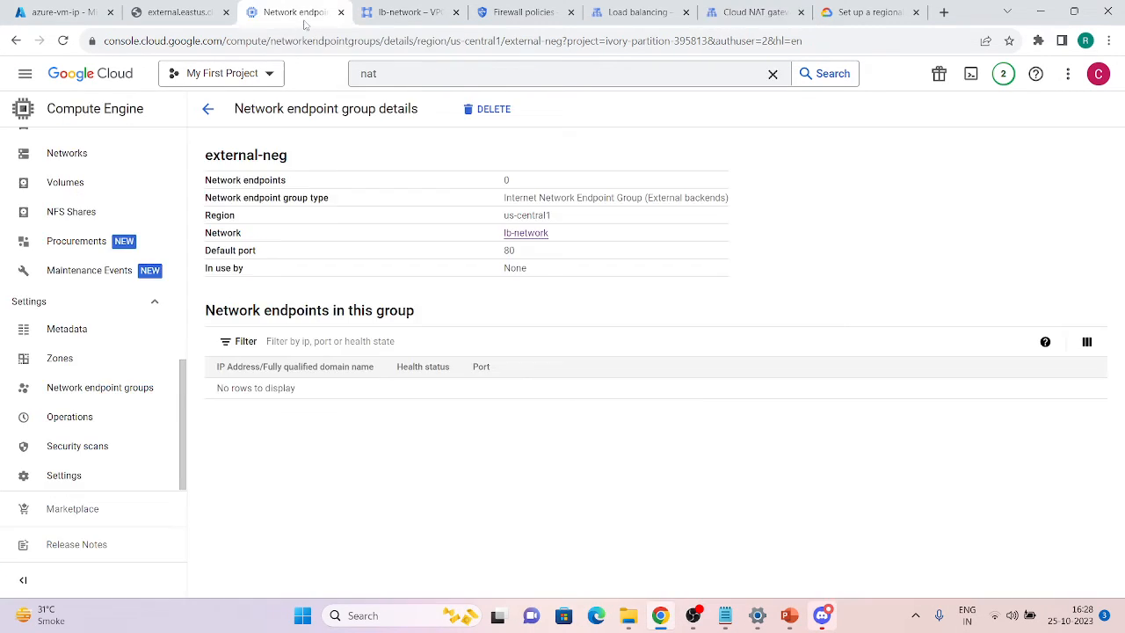
click(208, 108)
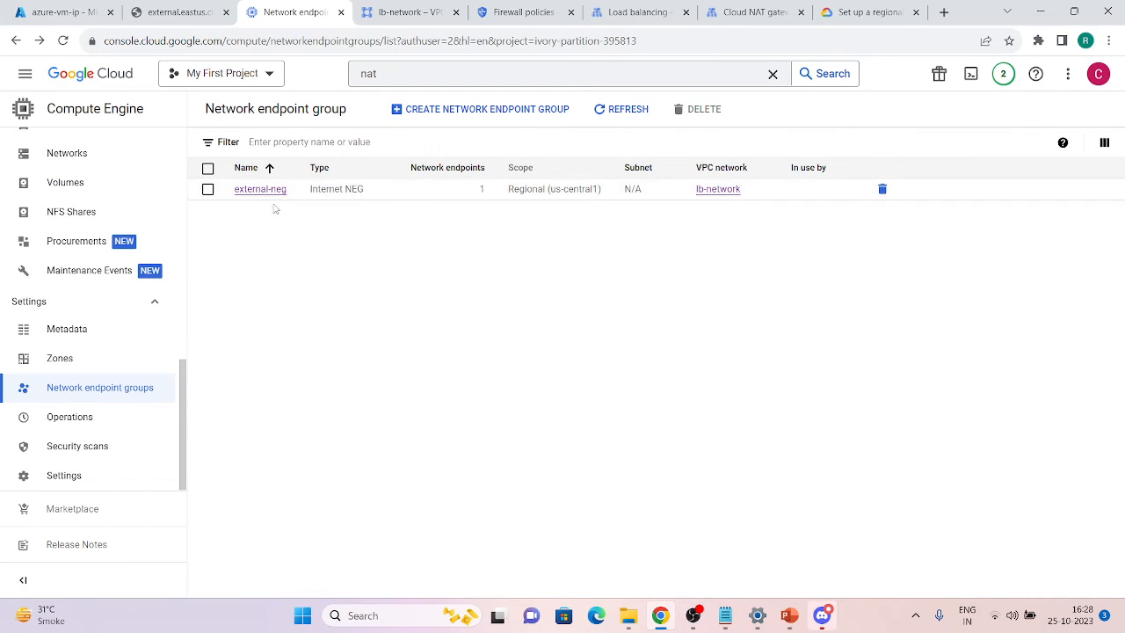
click(261, 189)
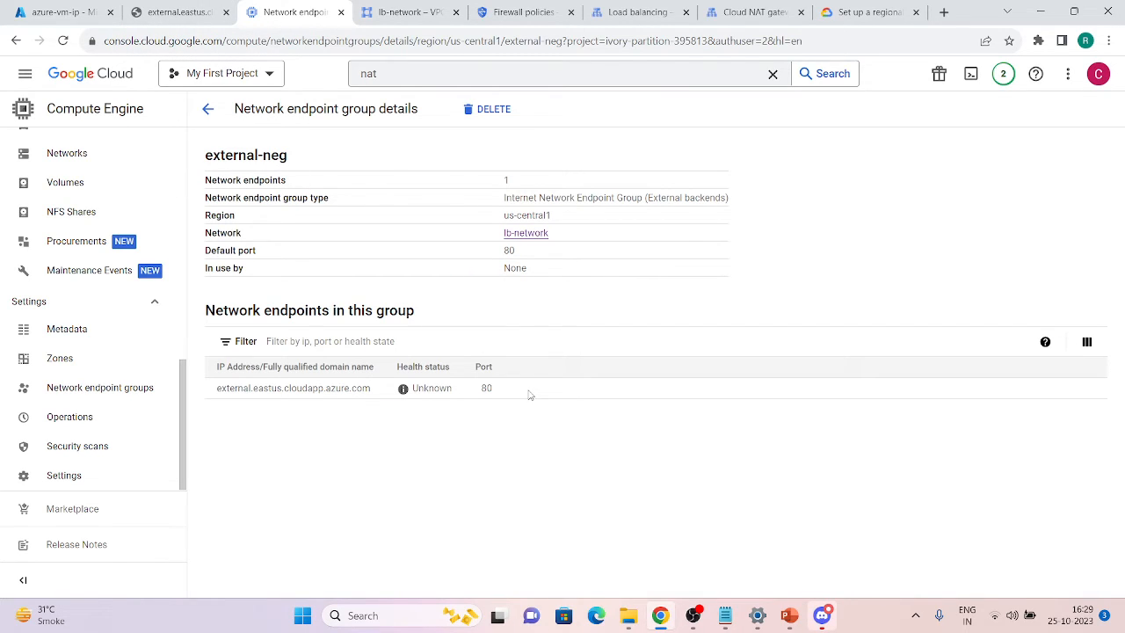
- Start creating an Application Load Balancer for traffic only between VMs or serverless services, in regional internal mode
click(400, 7)
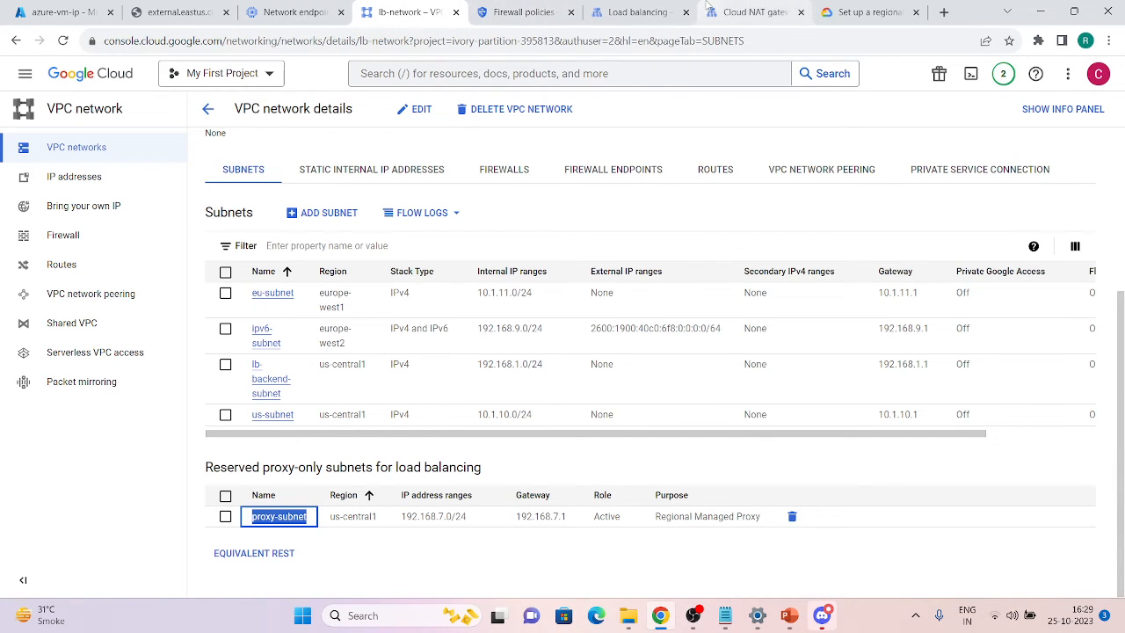
click(634, 11)
click(409, 110)
click(295, 365)
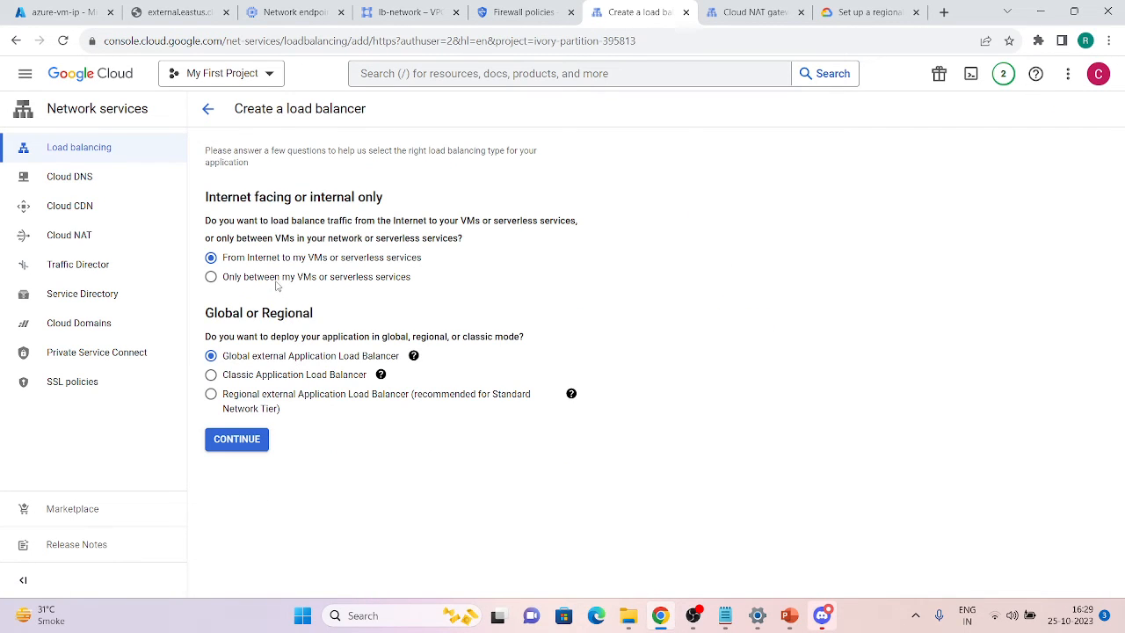
click(275, 281)
click(251, 318)
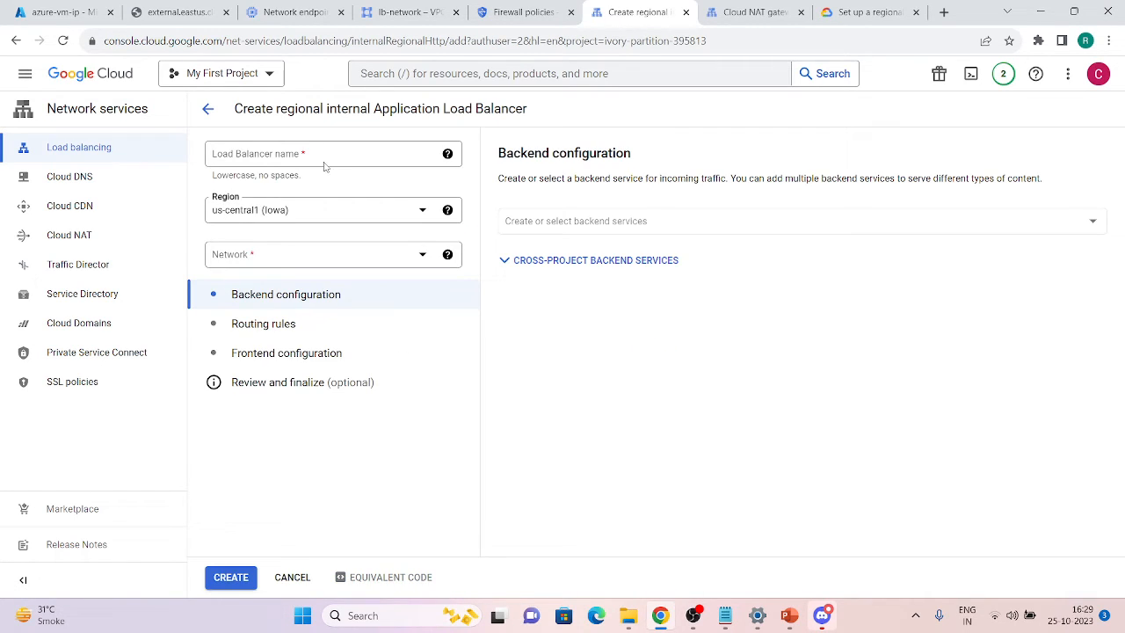
- Name the load balancer external-lb, select lb-network as its network, and check the proxy-only subnet in the VPC details
click(321, 154)
text(ex)
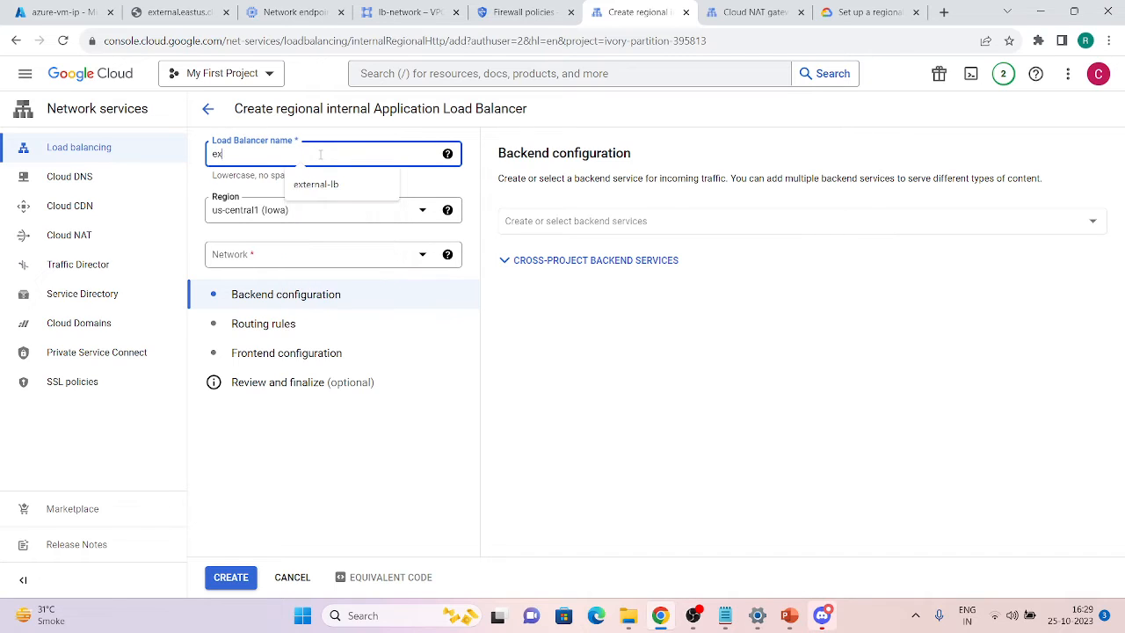
text(ternal-lb)
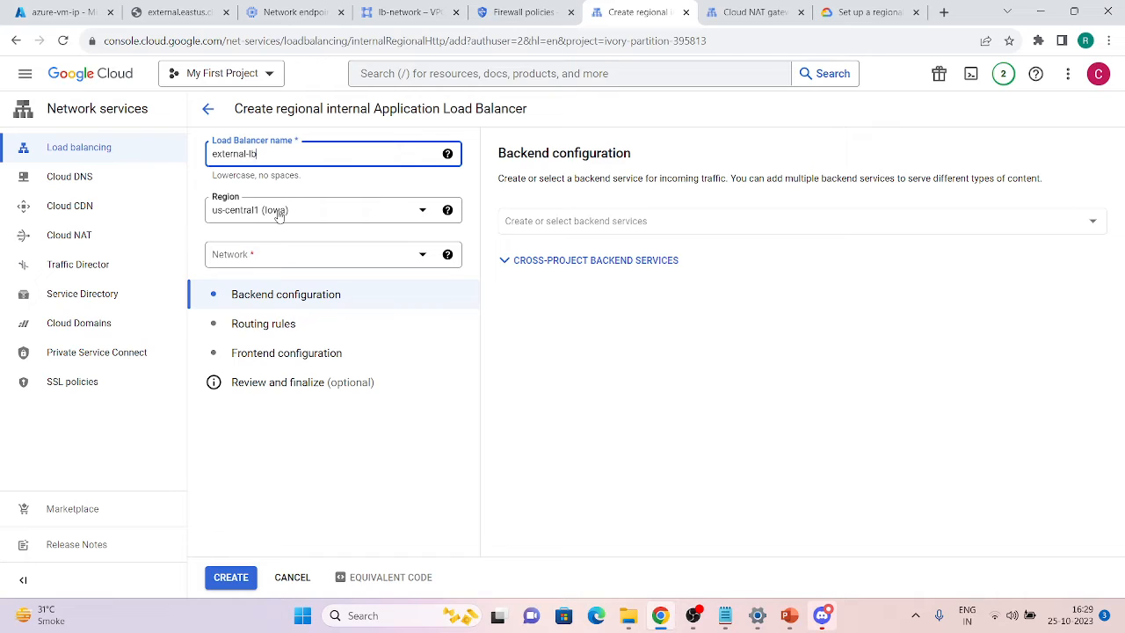
click(295, 257)
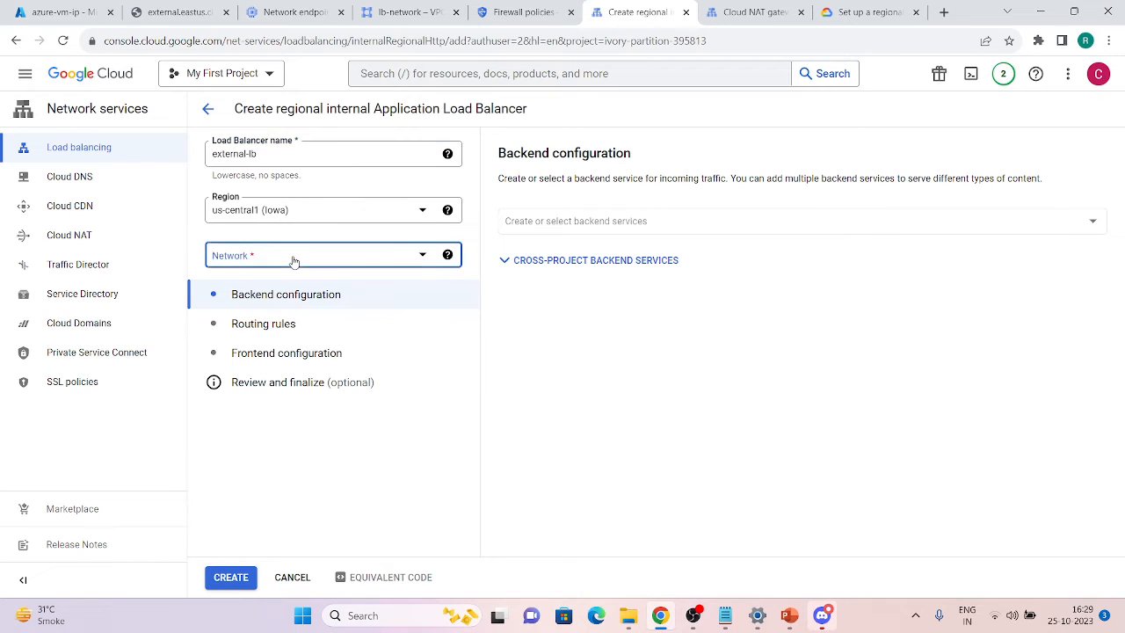
click(263, 327)
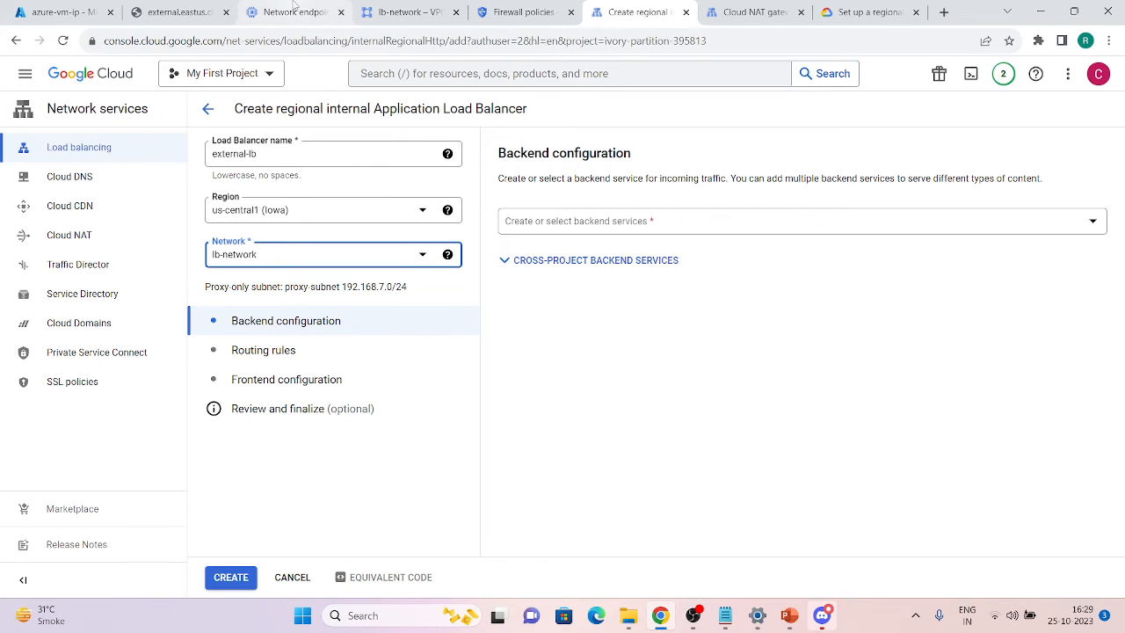
click(411, 12)
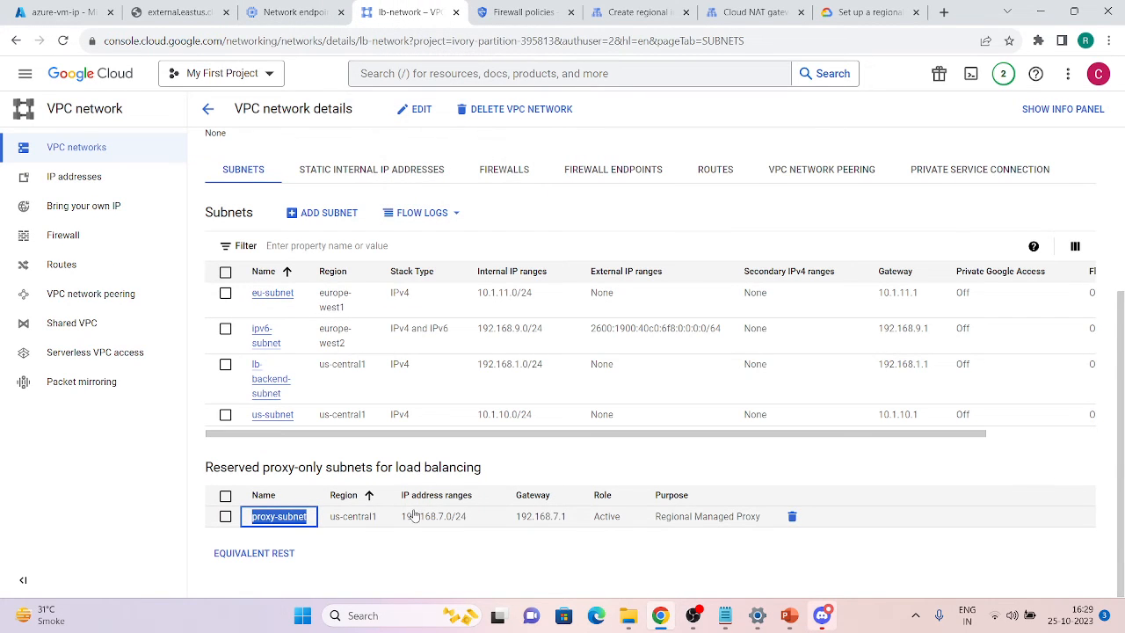
click(640, 7)
- Start a new backend service named external-backend with Internet network endpoint group as the backend type
click(576, 224)
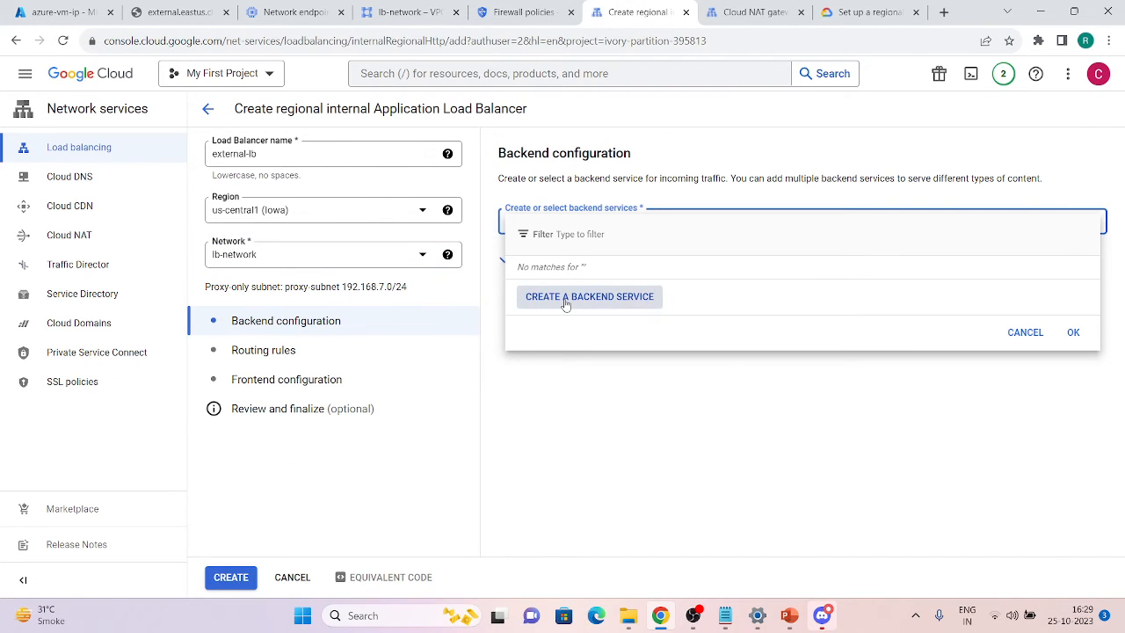
click(567, 298)
click(475, 126)
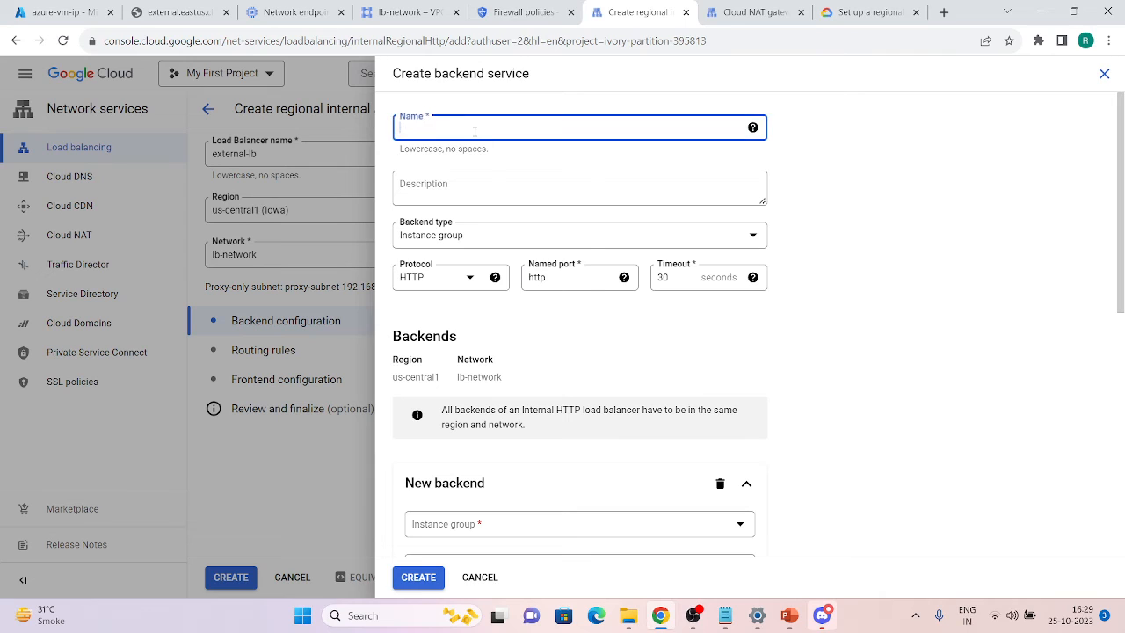
text(external-backend)
click(484, 239)
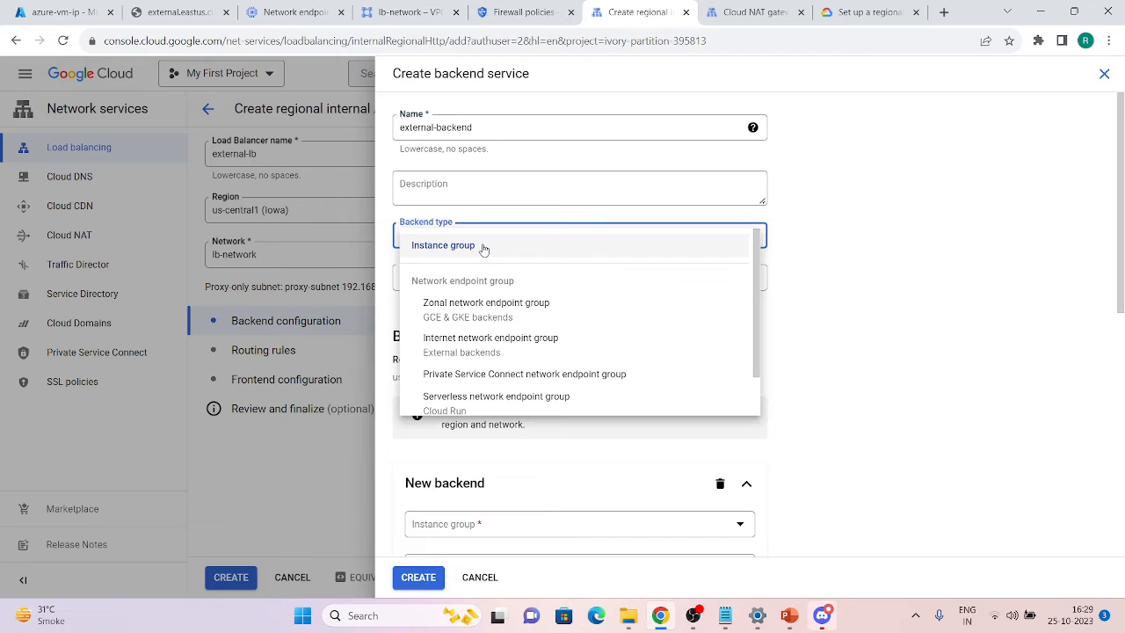
click(471, 354)
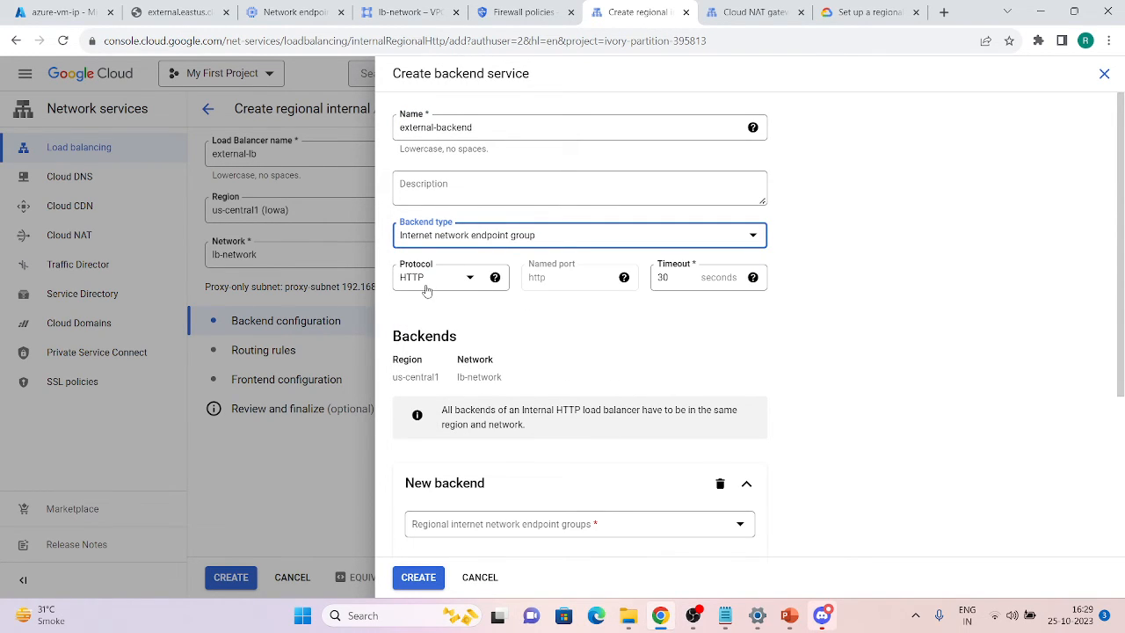
- Add external-neg as the backend service's regional internet endpoint group and select health-check as its health check
scroll(501, 325, down, 2)
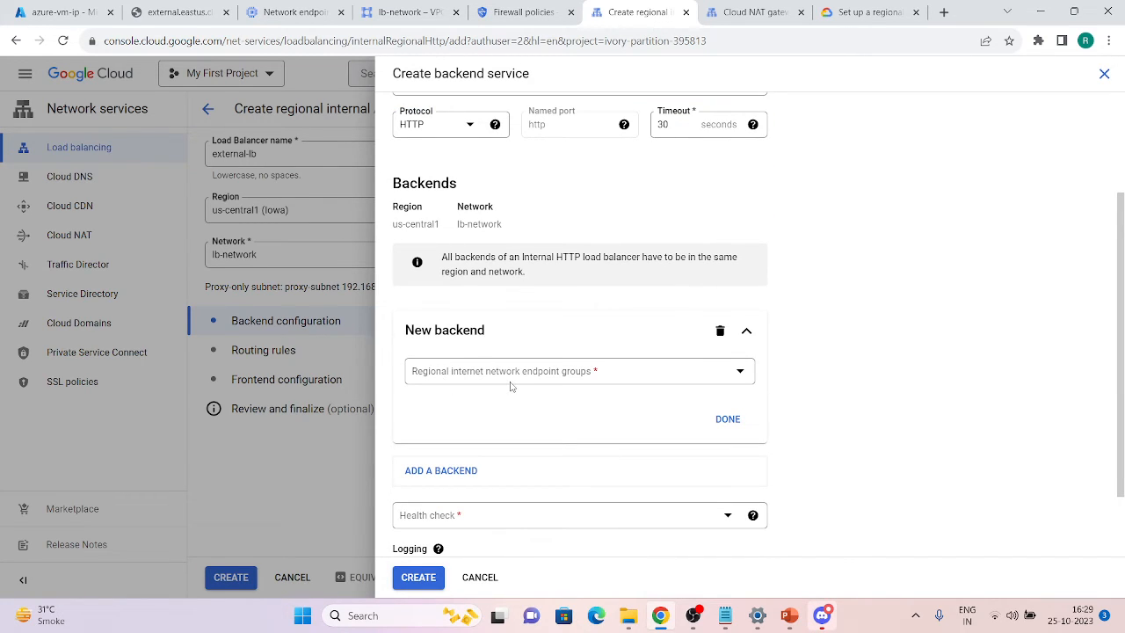
click(511, 383)
click(472, 431)
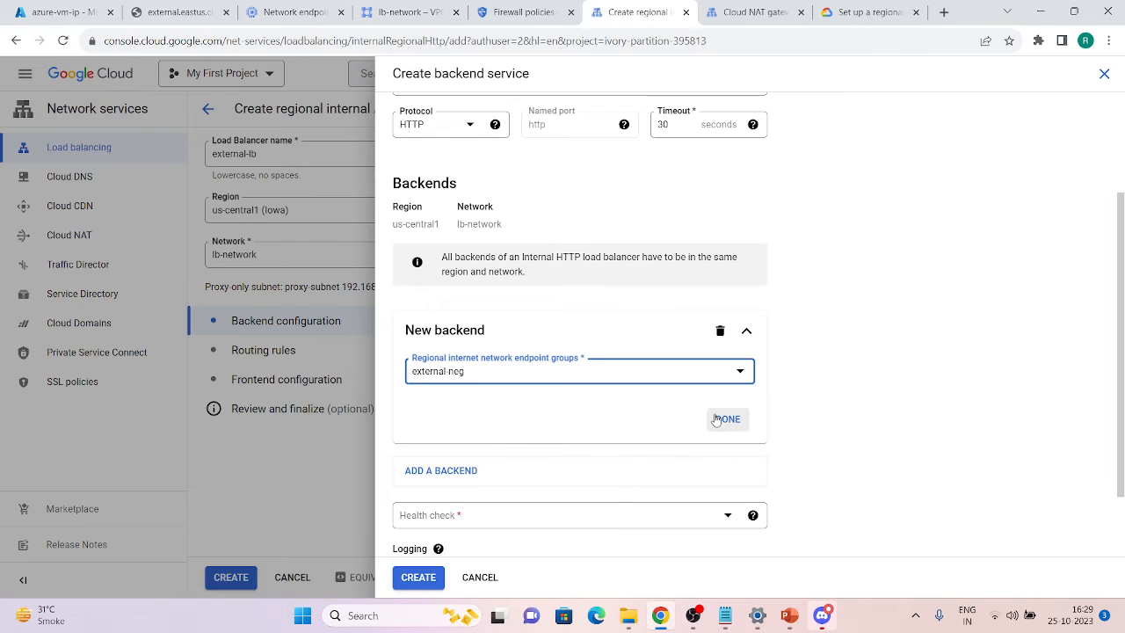
click(719, 420)
click(502, 428)
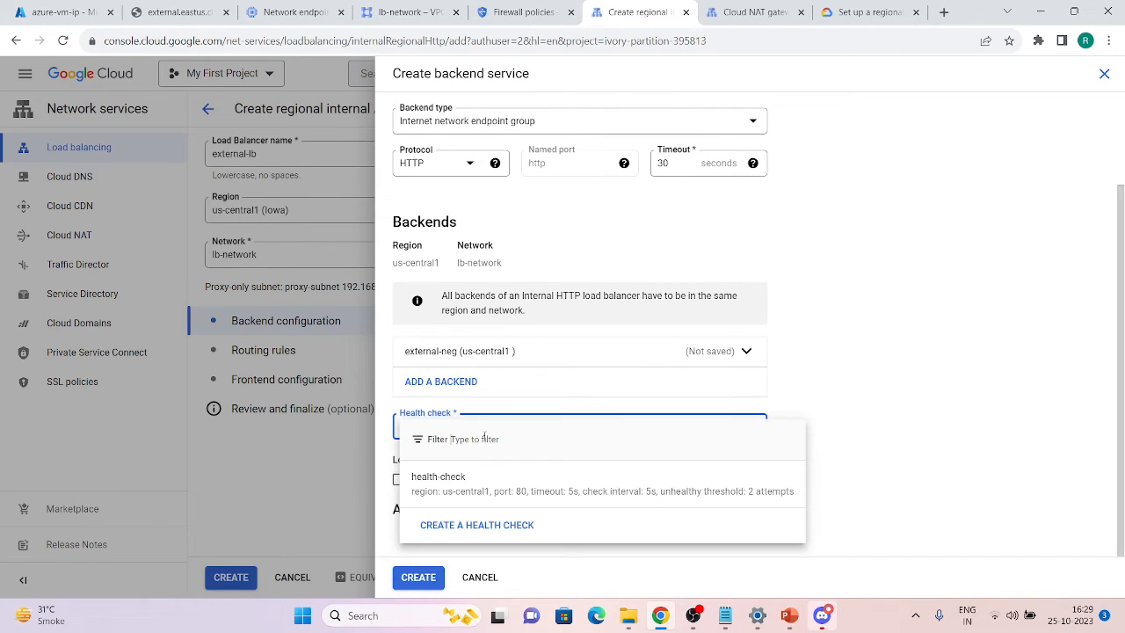
click(464, 482)
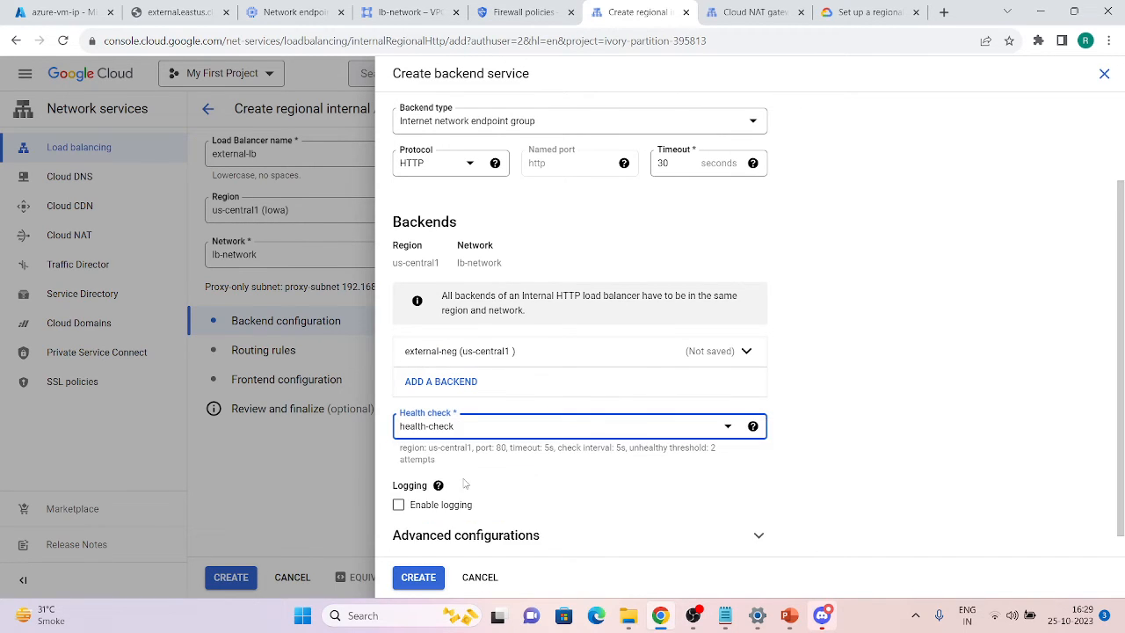
click(460, 427)
click(461, 525)
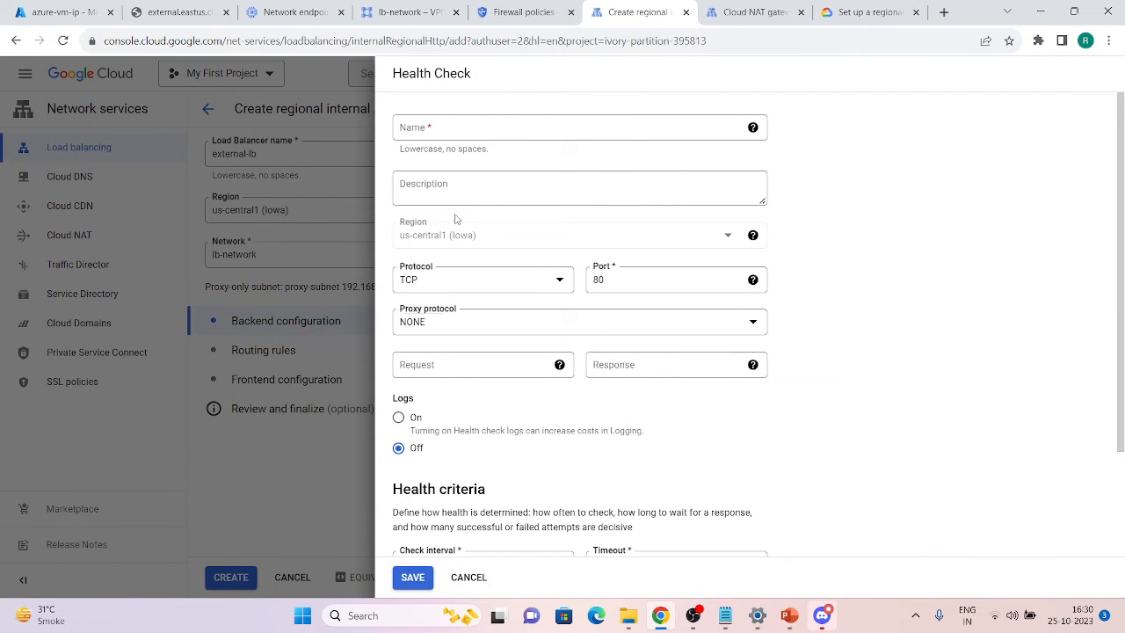
scroll(516, 390, down, 2)
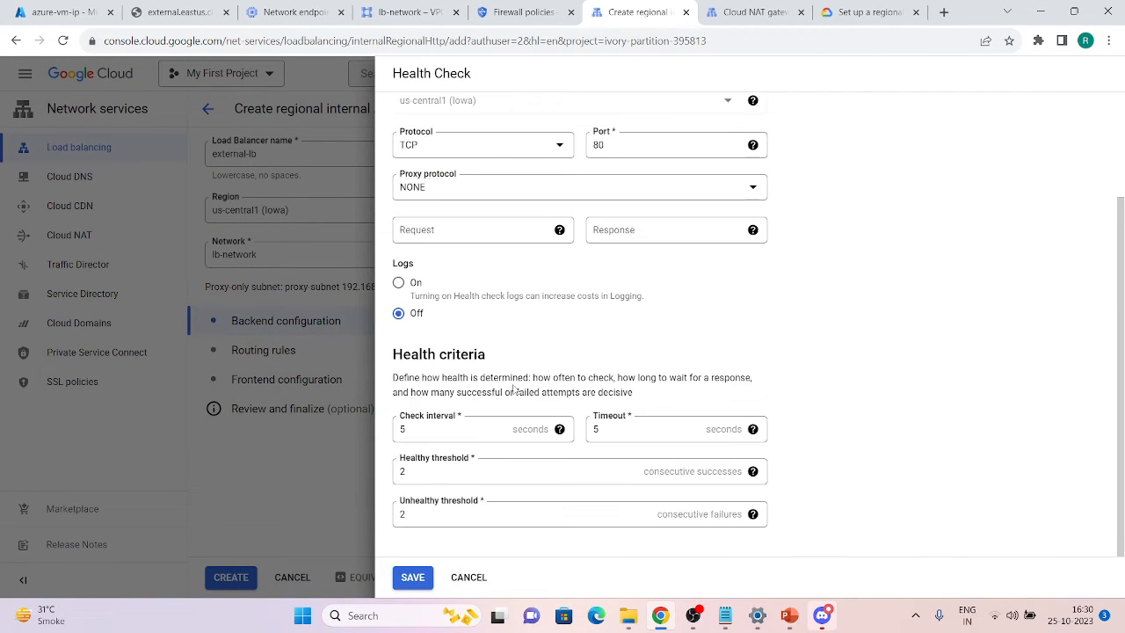
click(470, 578)
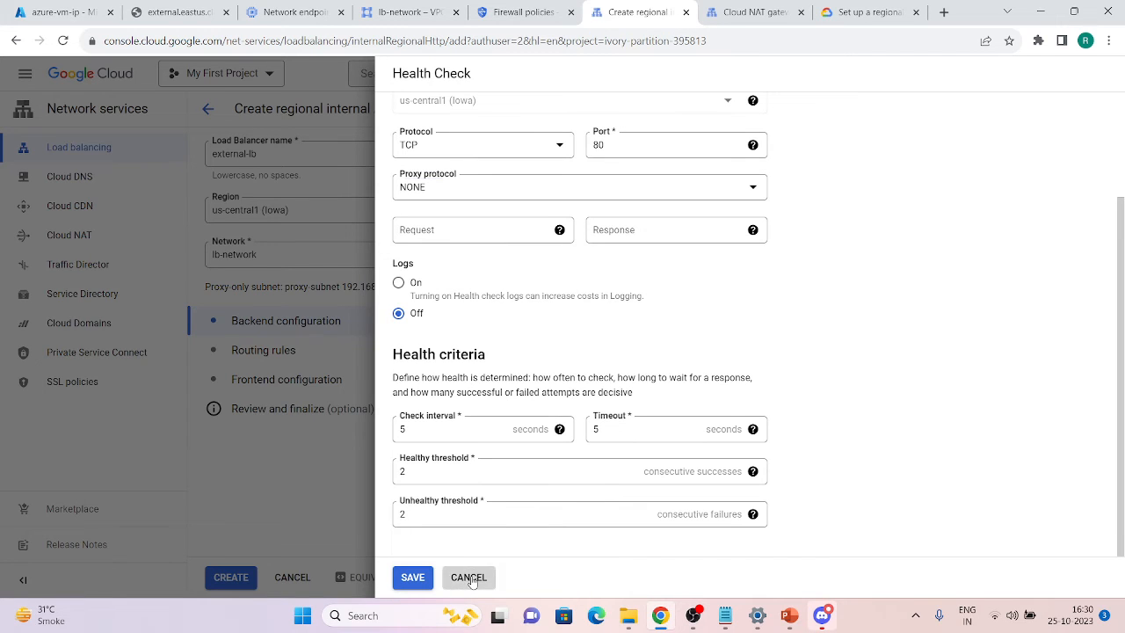
click(818, 501)
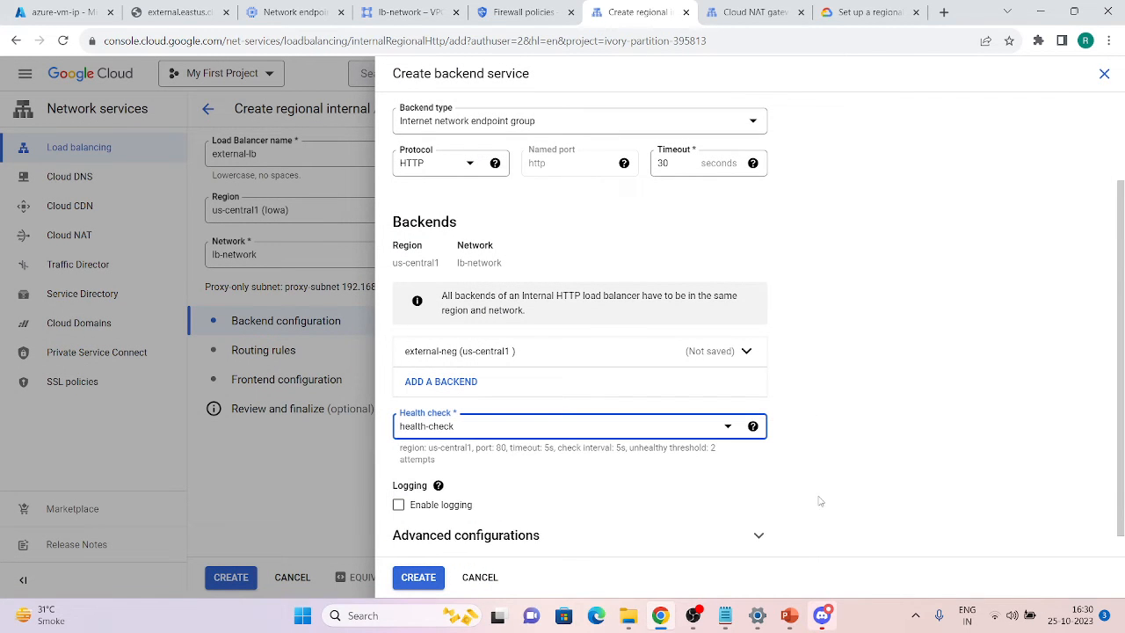
- Create the external-backend service and go through the routing rules to the frontend configuration
scroll(570, 495, down, 1)
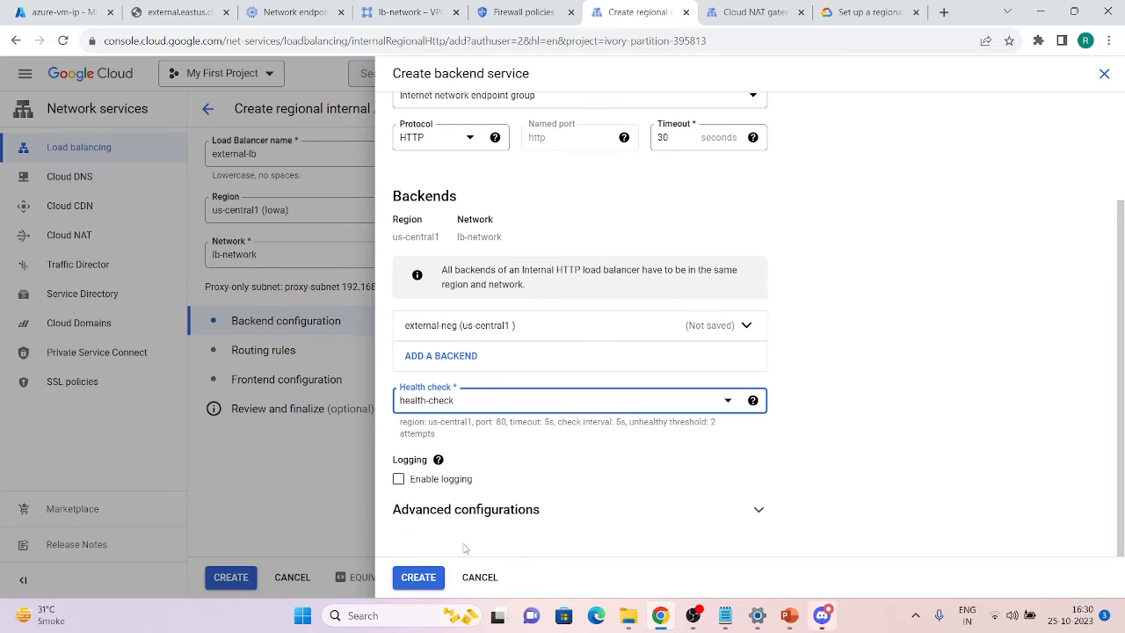
click(427, 578)
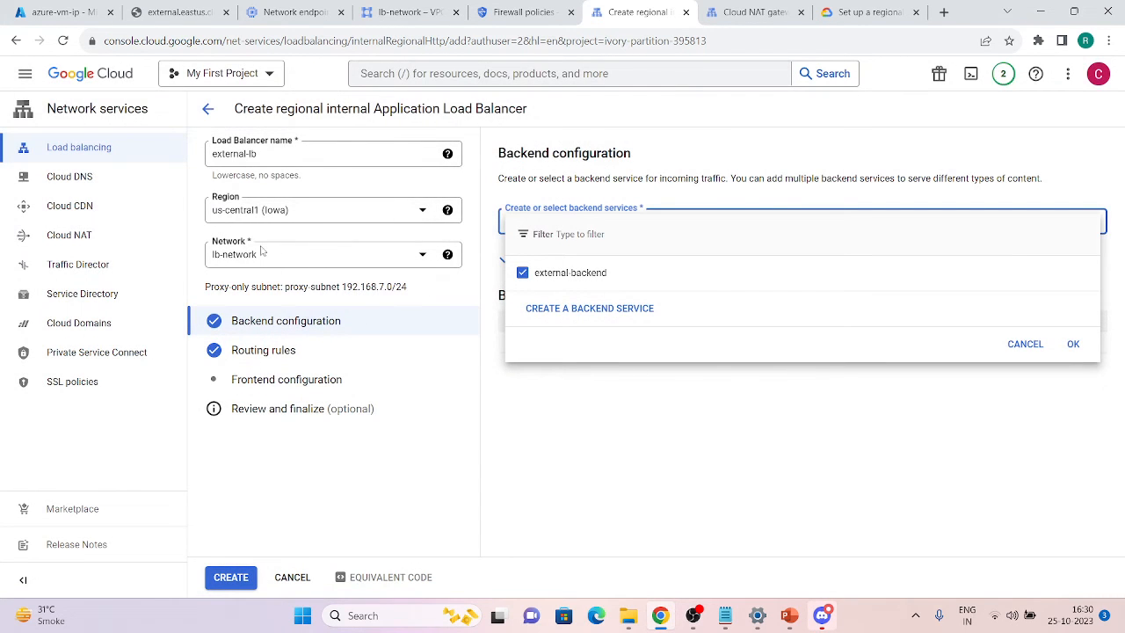
click(267, 357)
click(267, 355)
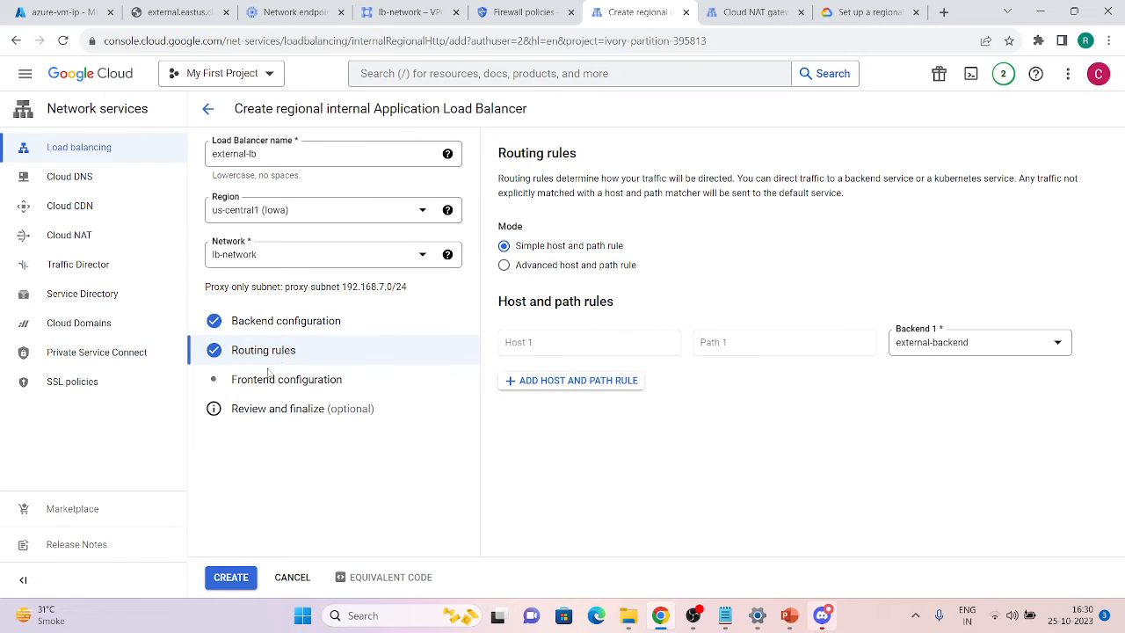
click(263, 378)
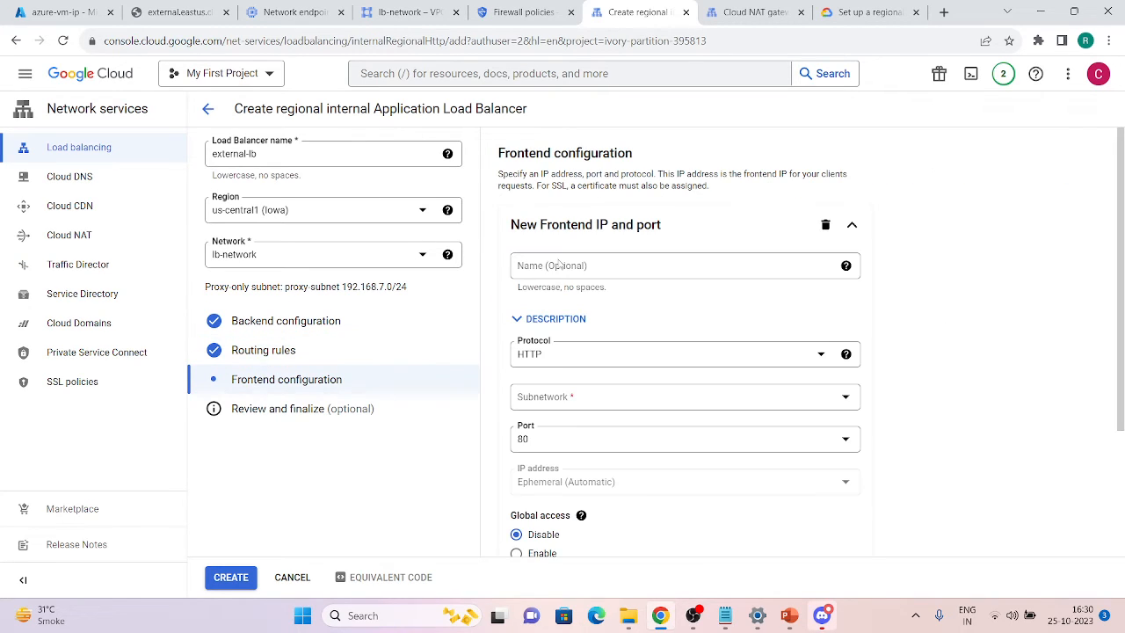
- Try HTTPS as the frontend protocol and check the options for creating a new certificate
click(611, 354)
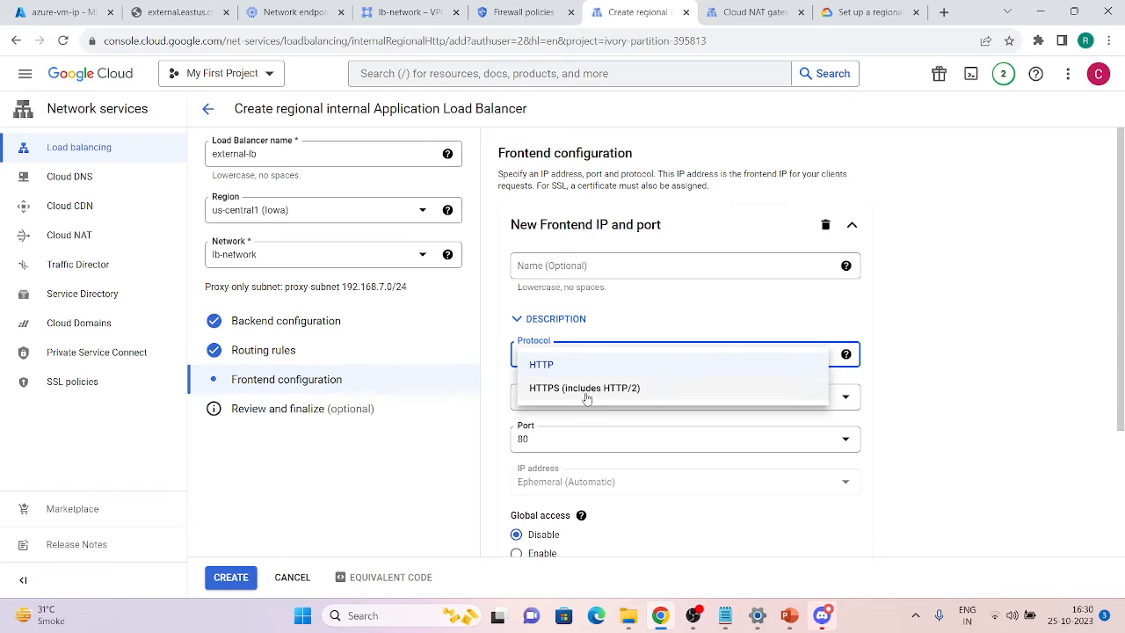
click(587, 396)
scroll(587, 398, down, 1)
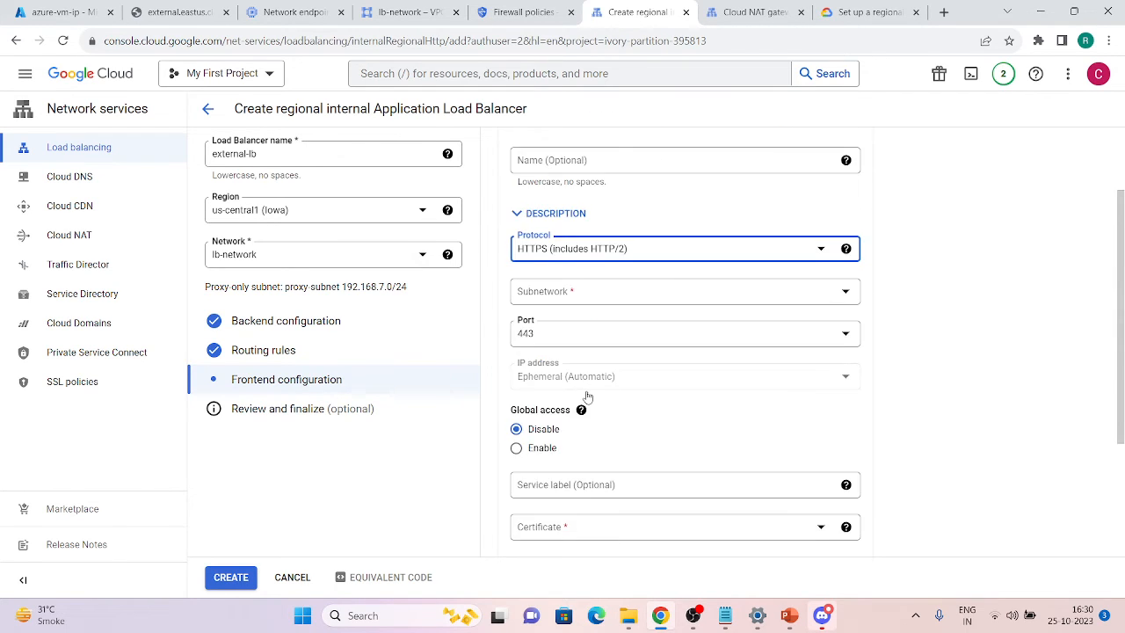
scroll(587, 398, down, 2)
click(585, 392)
click(635, 470)
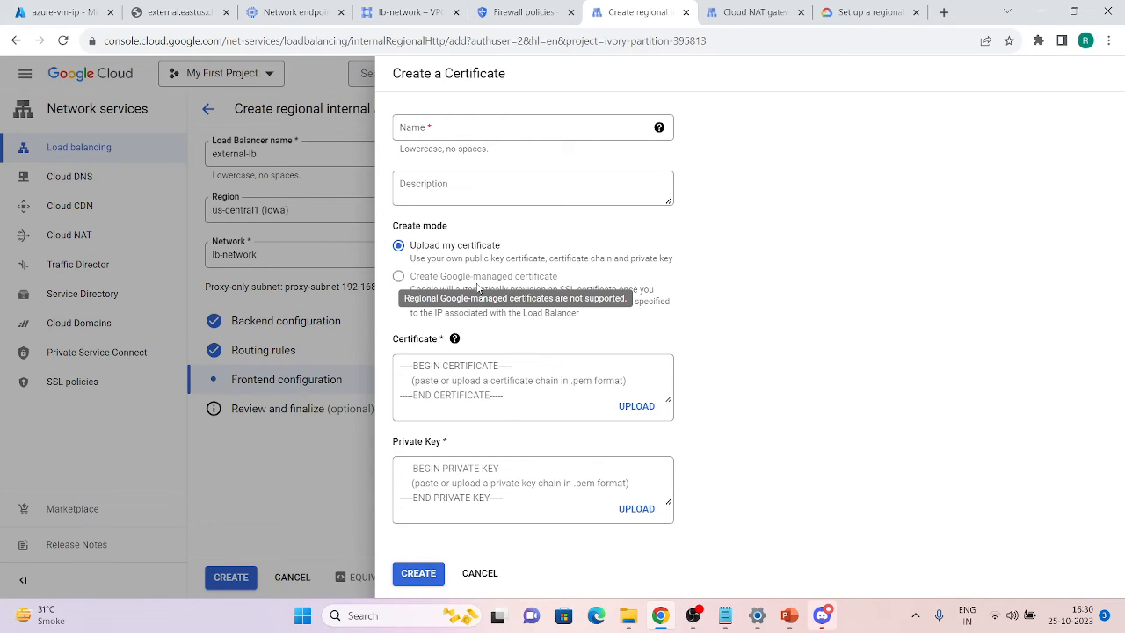
click(480, 574)
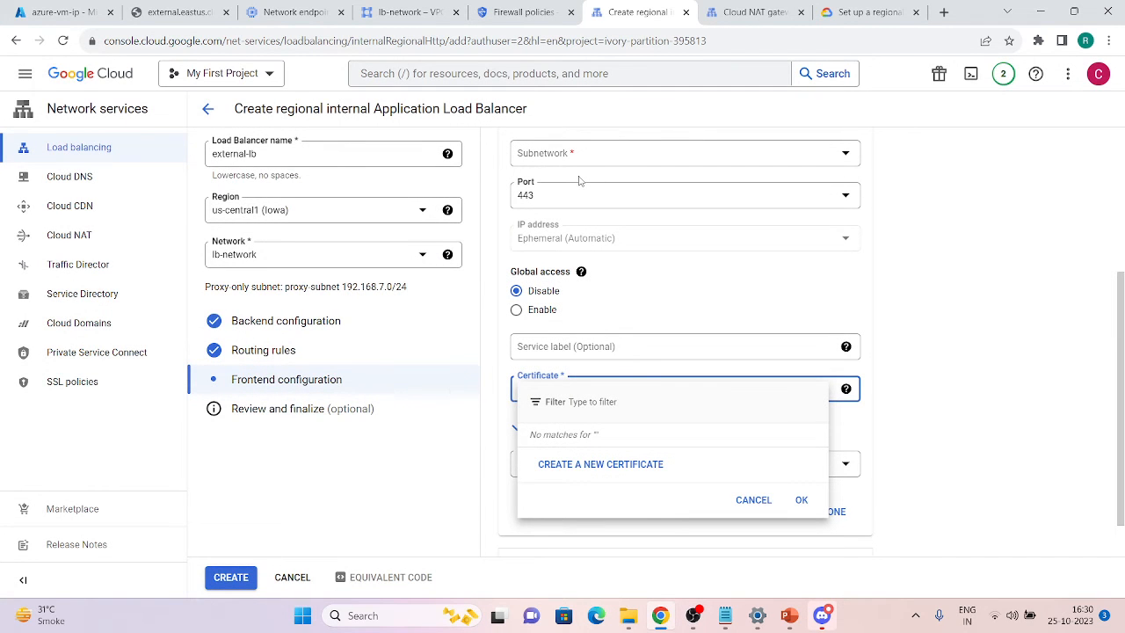
click(883, 282)
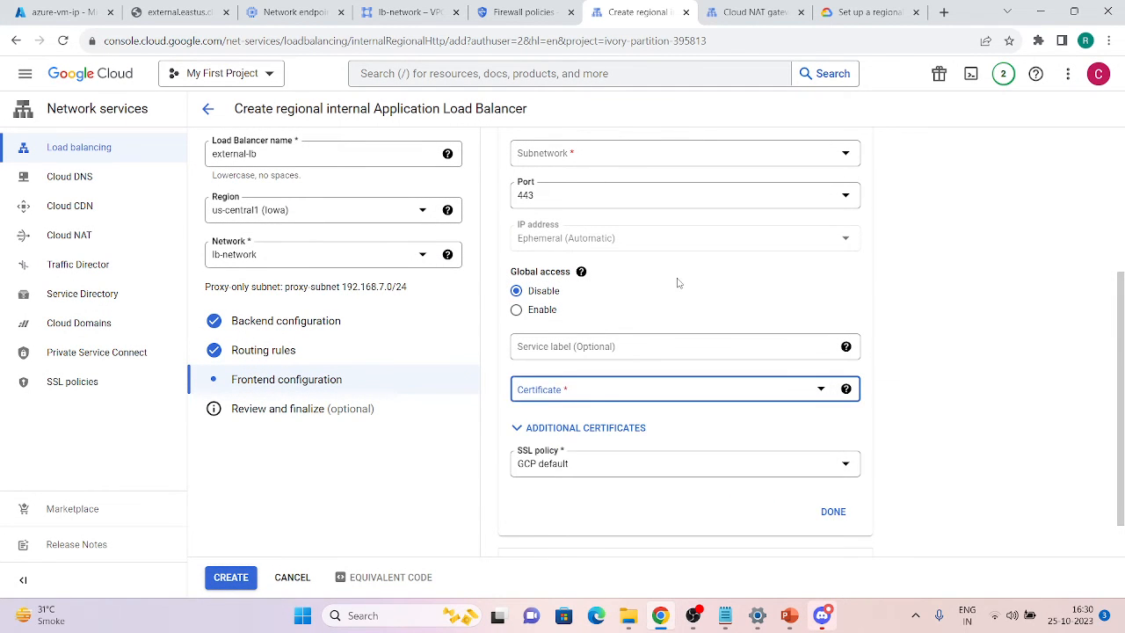
- Set the frontend protocol to HTTP and select us-subnet as its subnetwork
scroll(676, 282, up, 3)
click(527, 344)
click(558, 358)
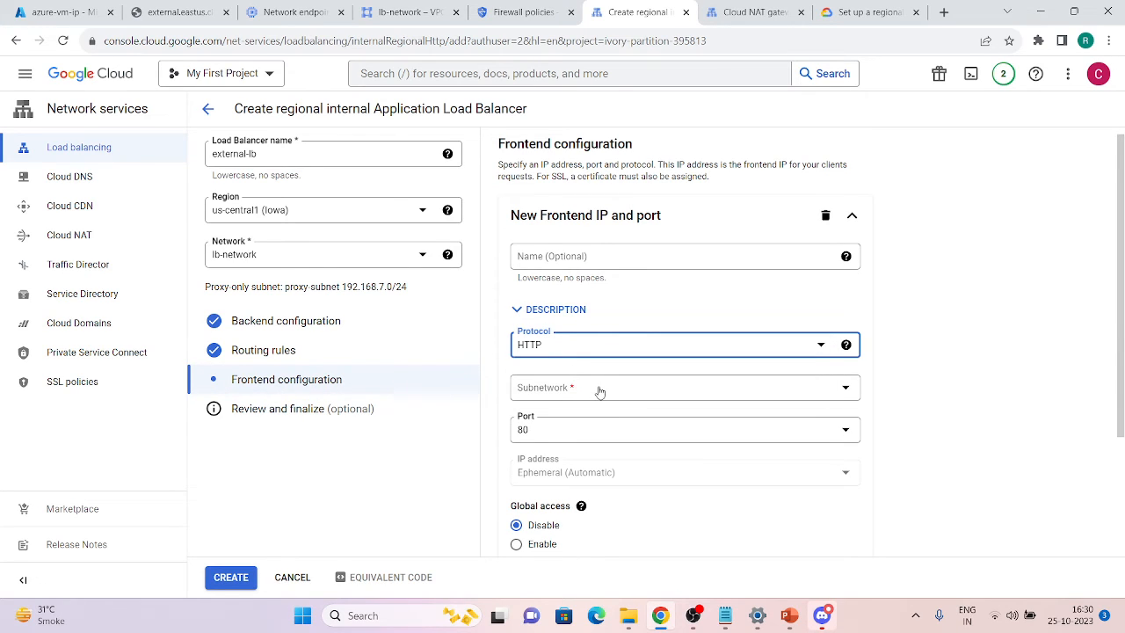
click(597, 391)
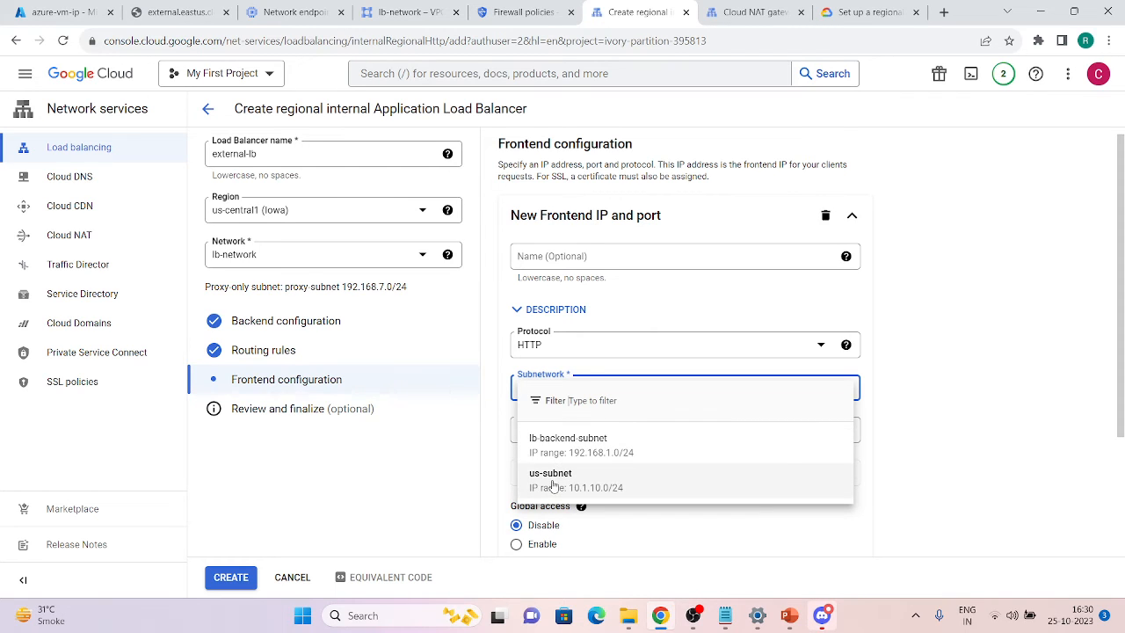
click(633, 487)
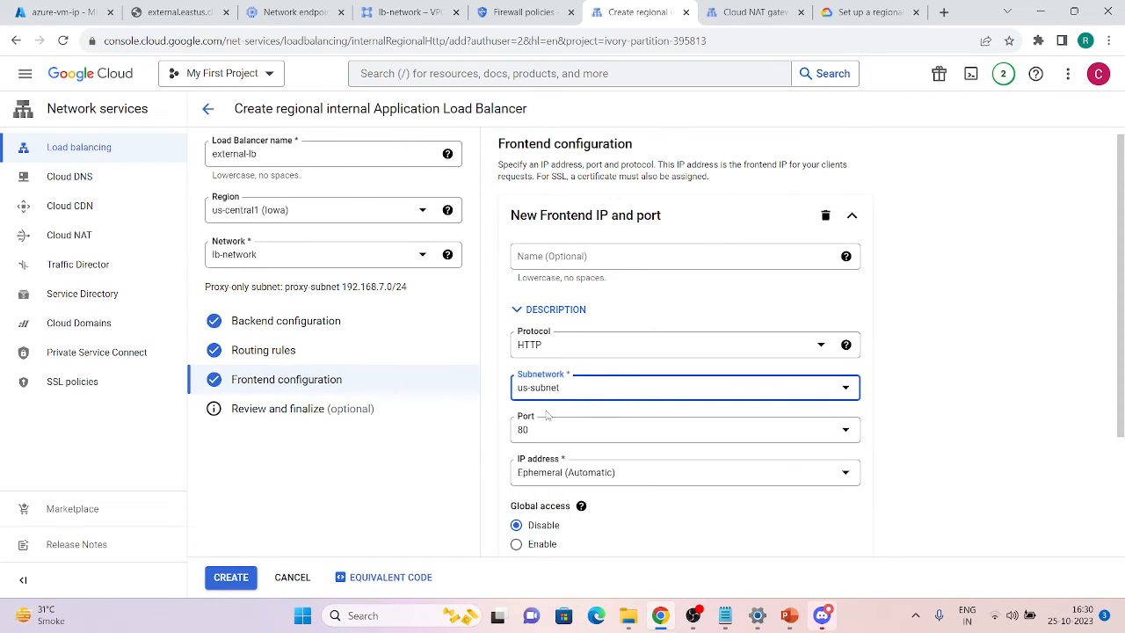
- Assign the reserved address l7-ilb-ip-address to the frontend and enable global access
scroll(607, 419, down, 1)
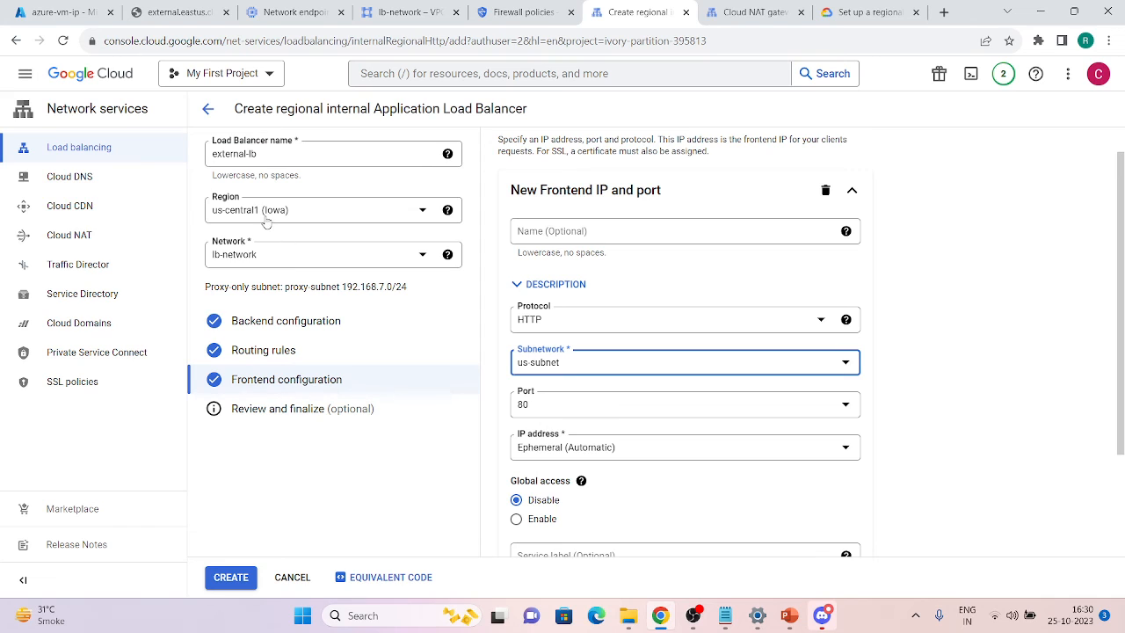
scroll(636, 329, down, 2)
click(603, 344)
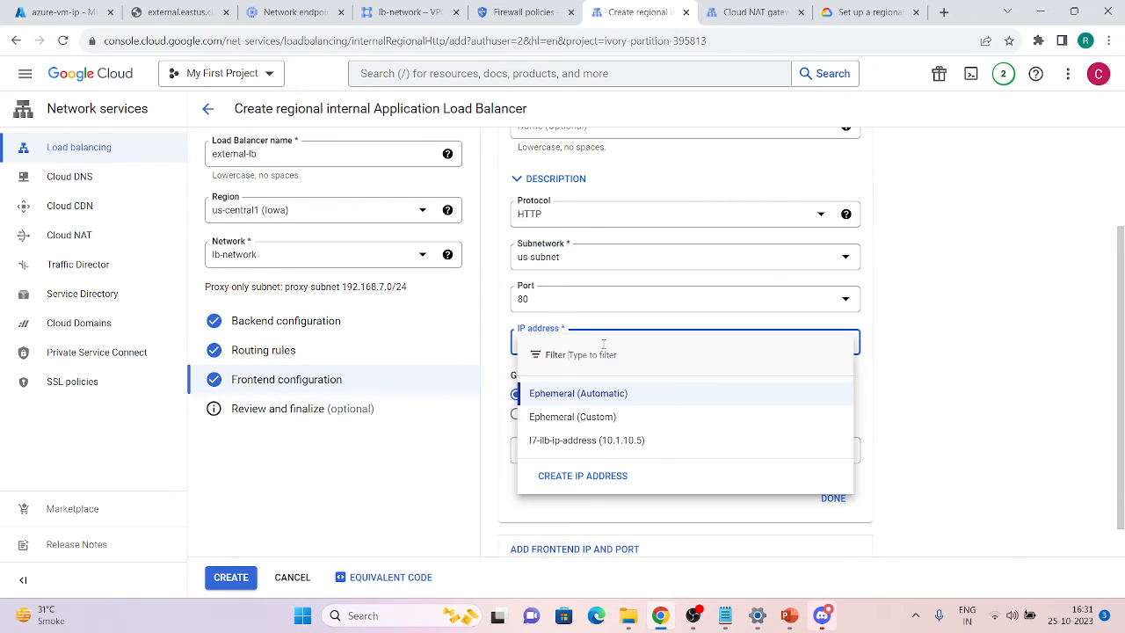
click(585, 443)
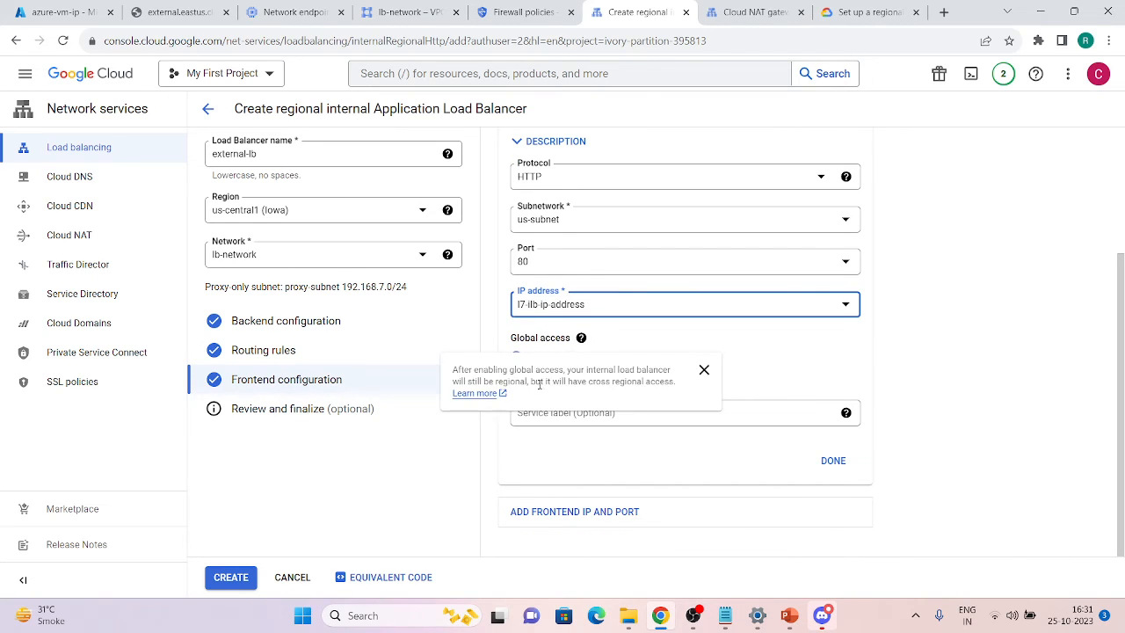
click(644, 322)
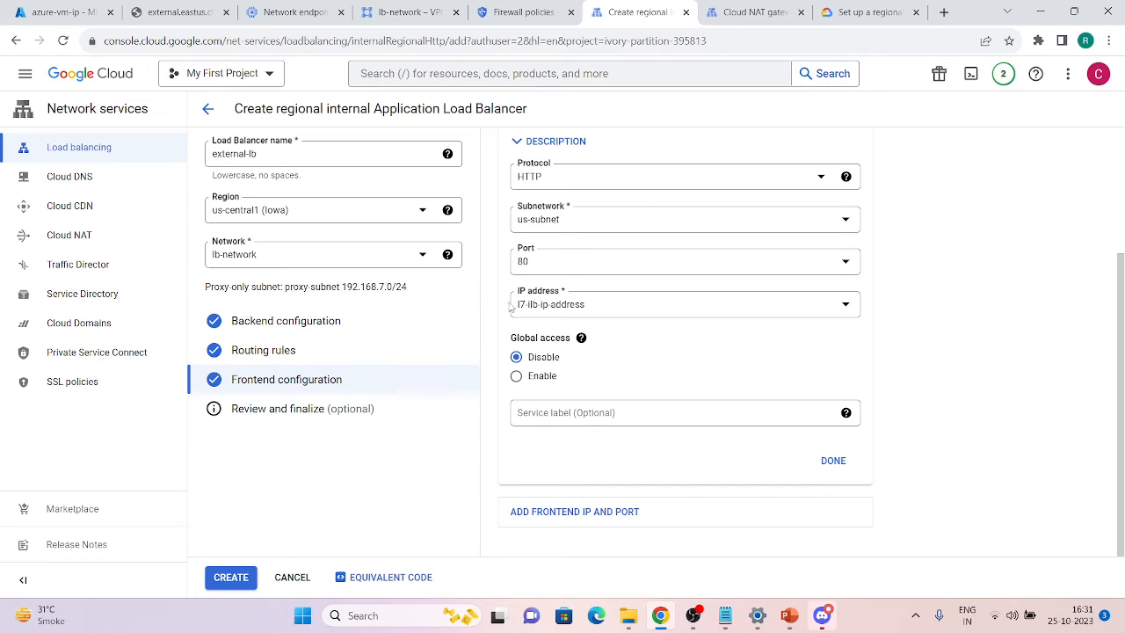
click(532, 379)
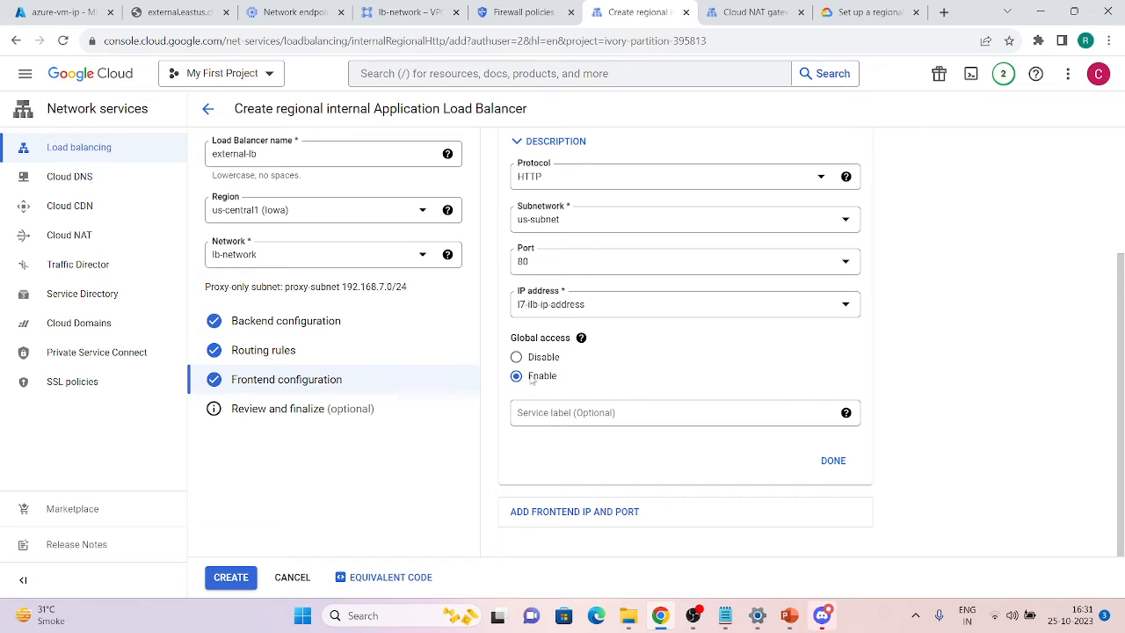
- Complete the frontend, review the load balancer summary and create external-lb
click(833, 464)
click(264, 408)
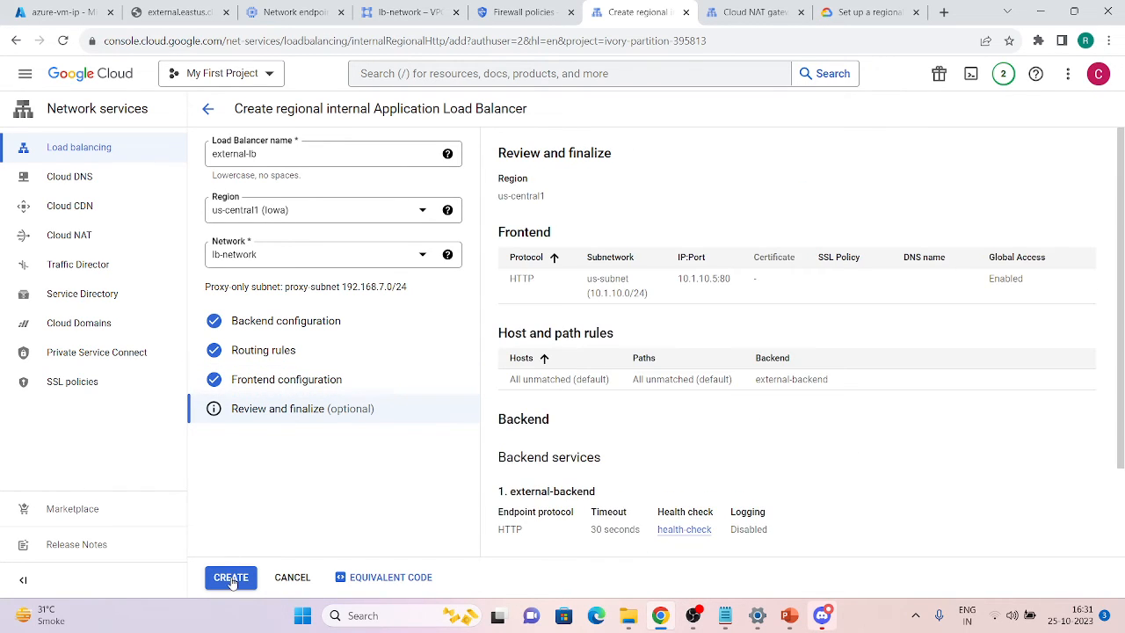
click(231, 577)
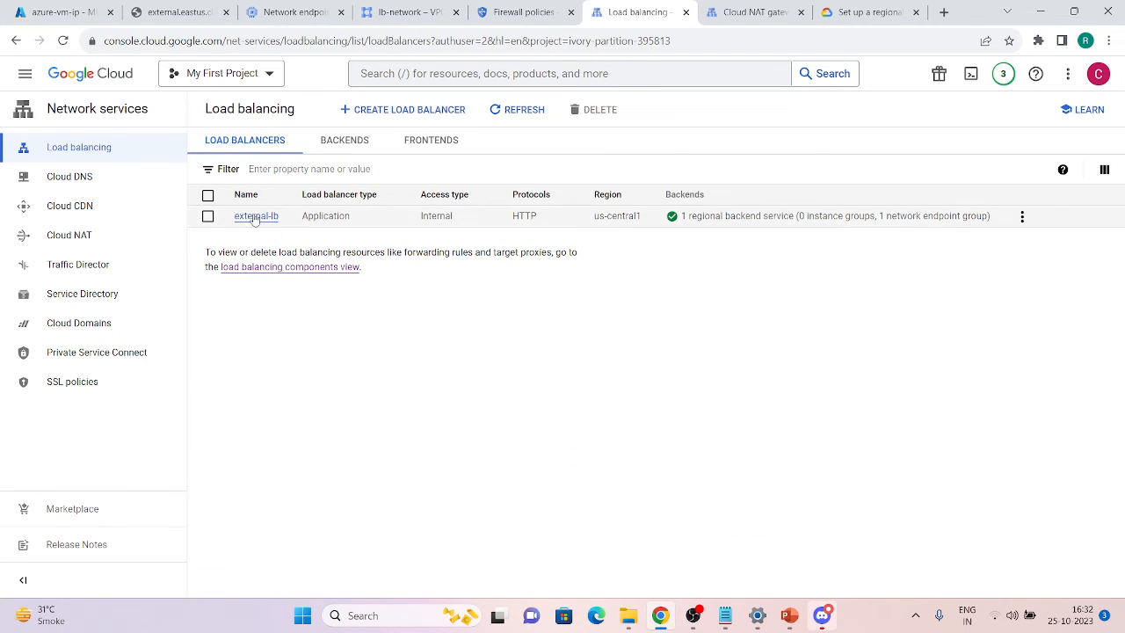
- Open the details of external-lb and copy its frontend IP address, 10.1.10.5, without the port
click(253, 216)
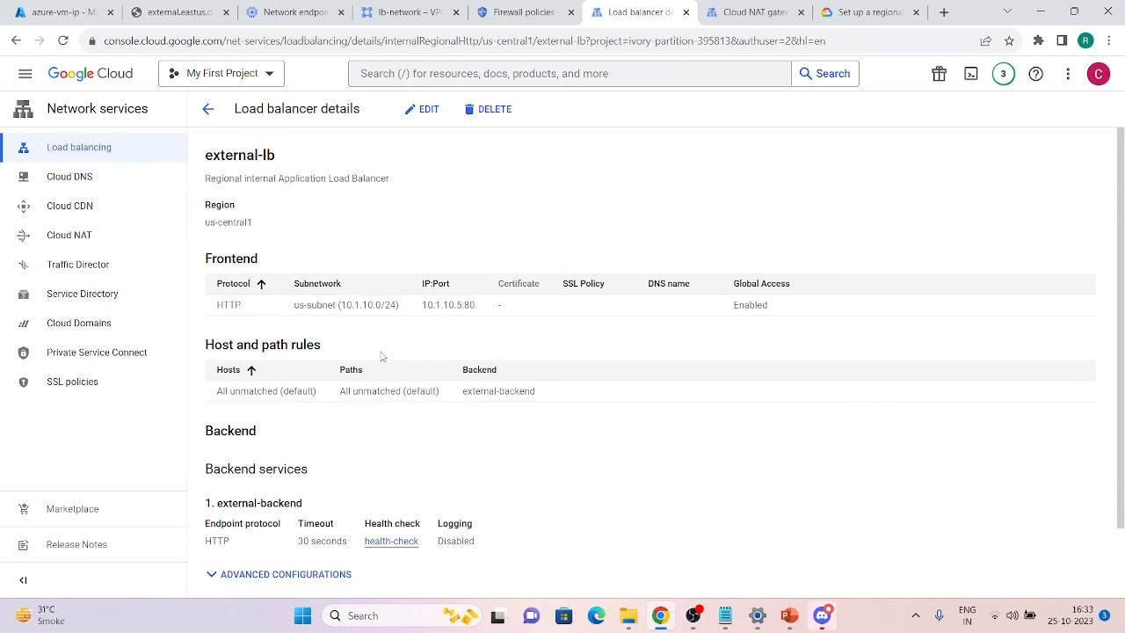
drag(422, 306, 466, 305)
key(ctrl+c)
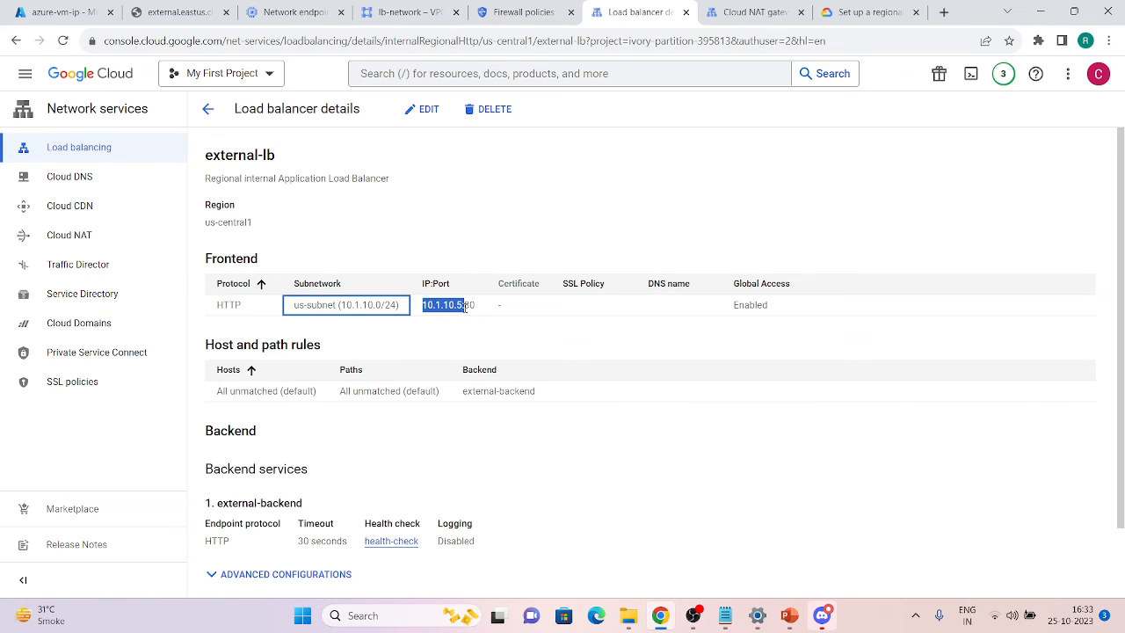
click(466, 306)
drag(422, 305, 463, 305)
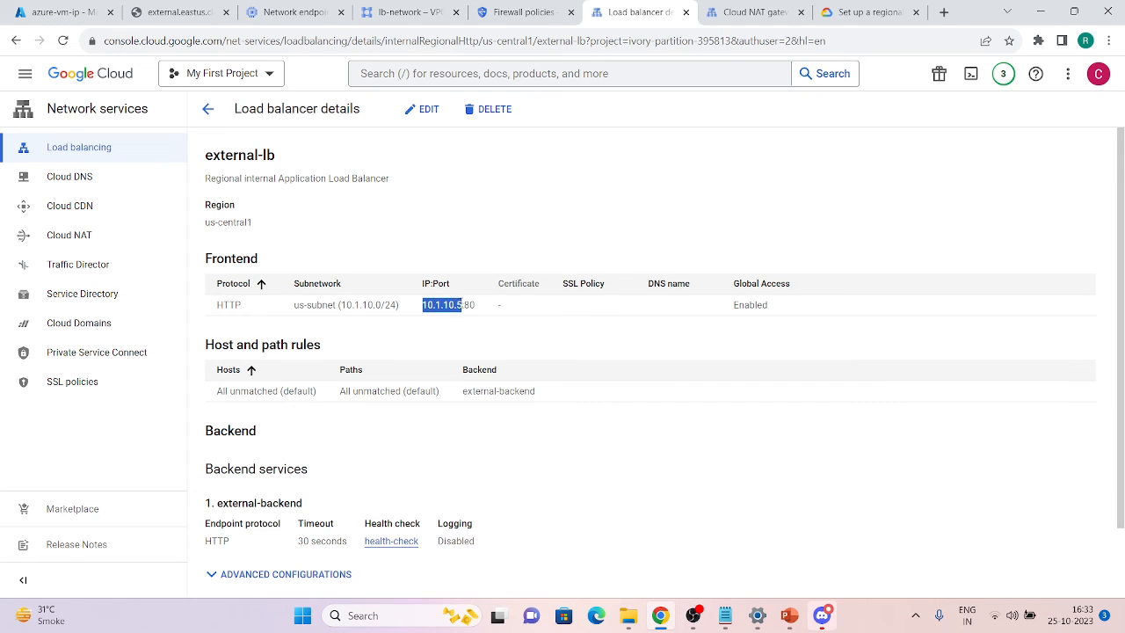
- Go to the Compute Engine VM instances and open an SSH session to europe-vm
click(408, 11)
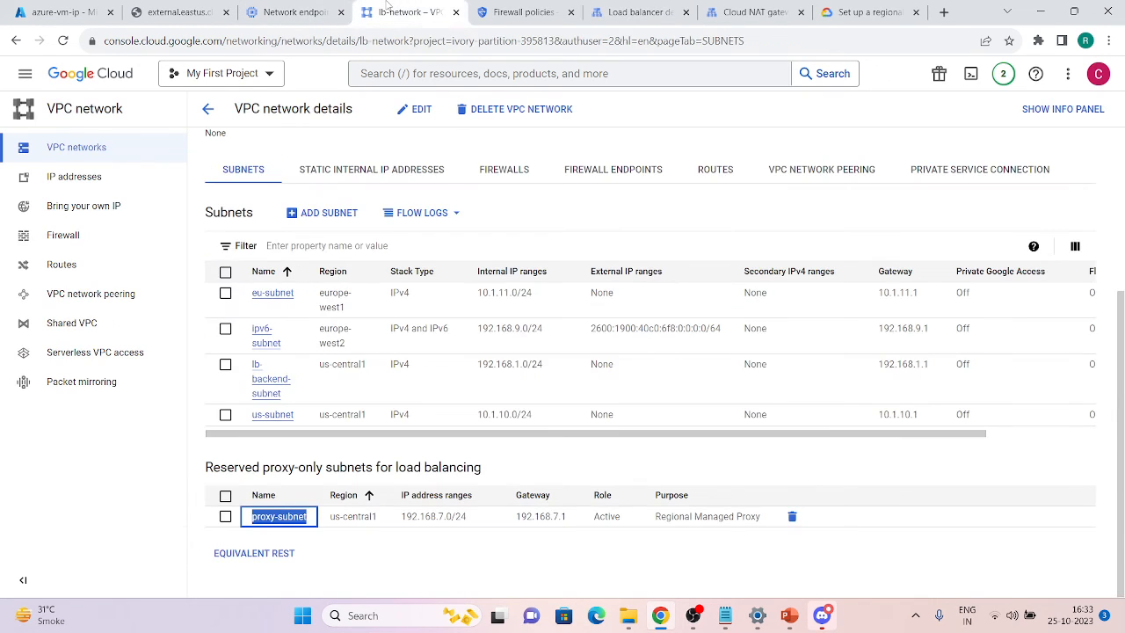
click(299, 9)
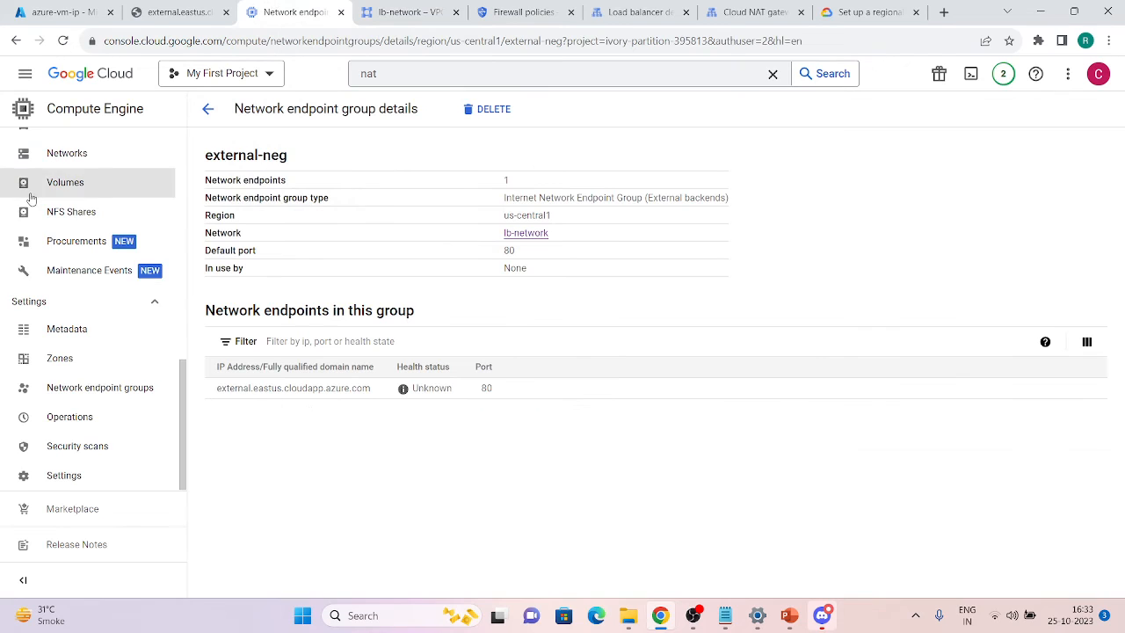
click(55, 179)
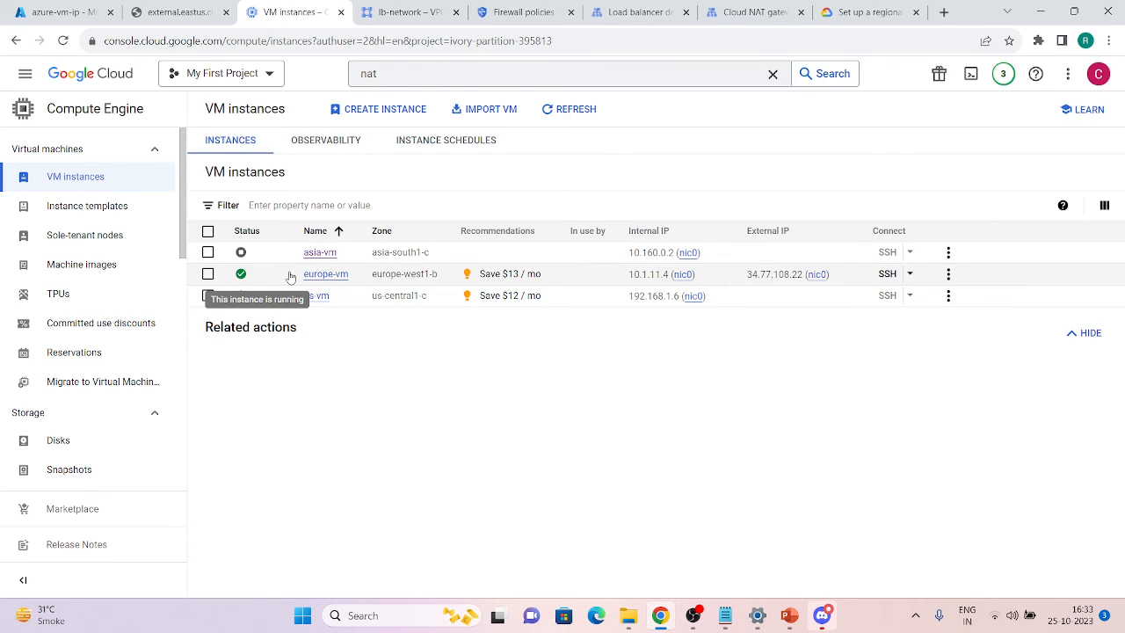
click(885, 275)
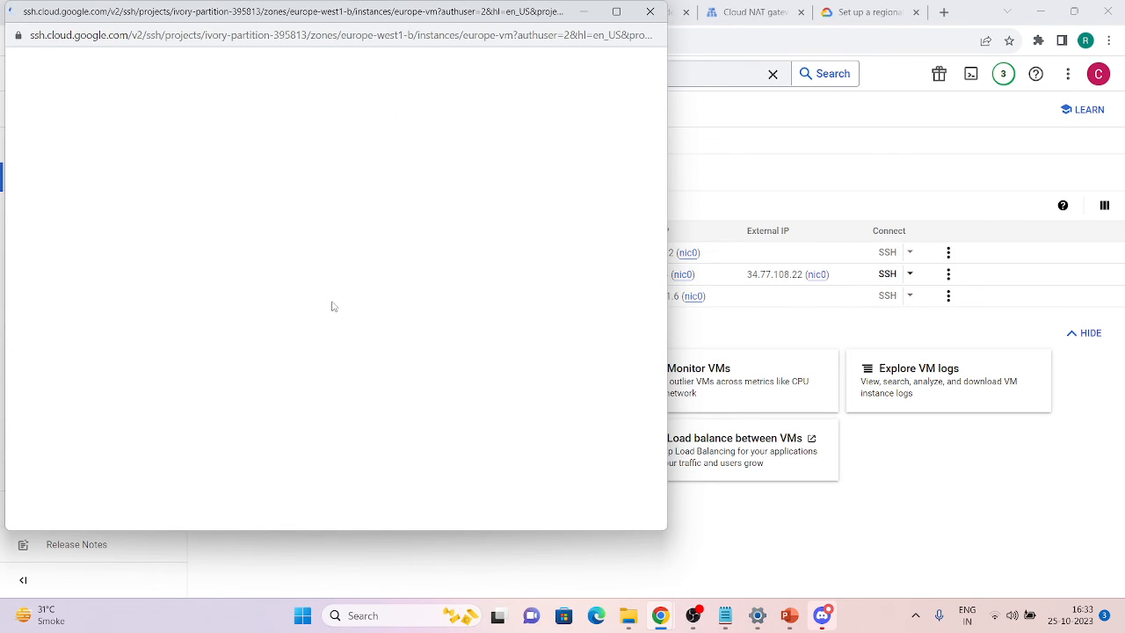
- Request the load balancer's page from europe-vm by running curl 10.1.10.5
key(Return)
key(Return)
text(curl)
key(ctrl+v)
key(Return)
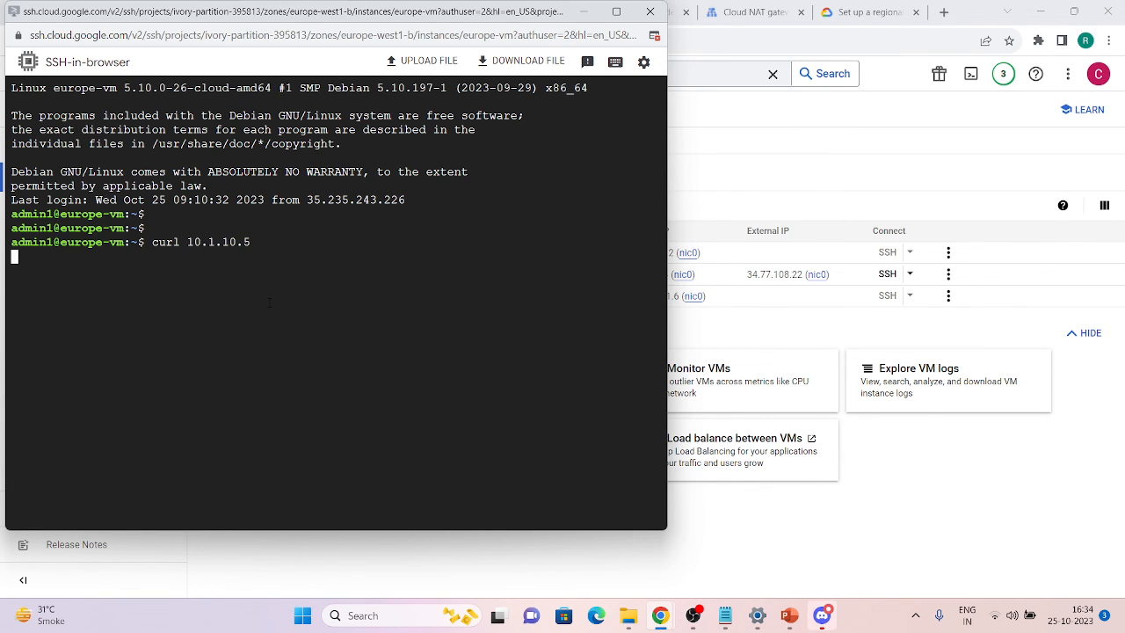
- Run the curl 10.1.10.5 request two more times from europe-vm
key(Return)
key(Return)
key(Up)
key(Return)
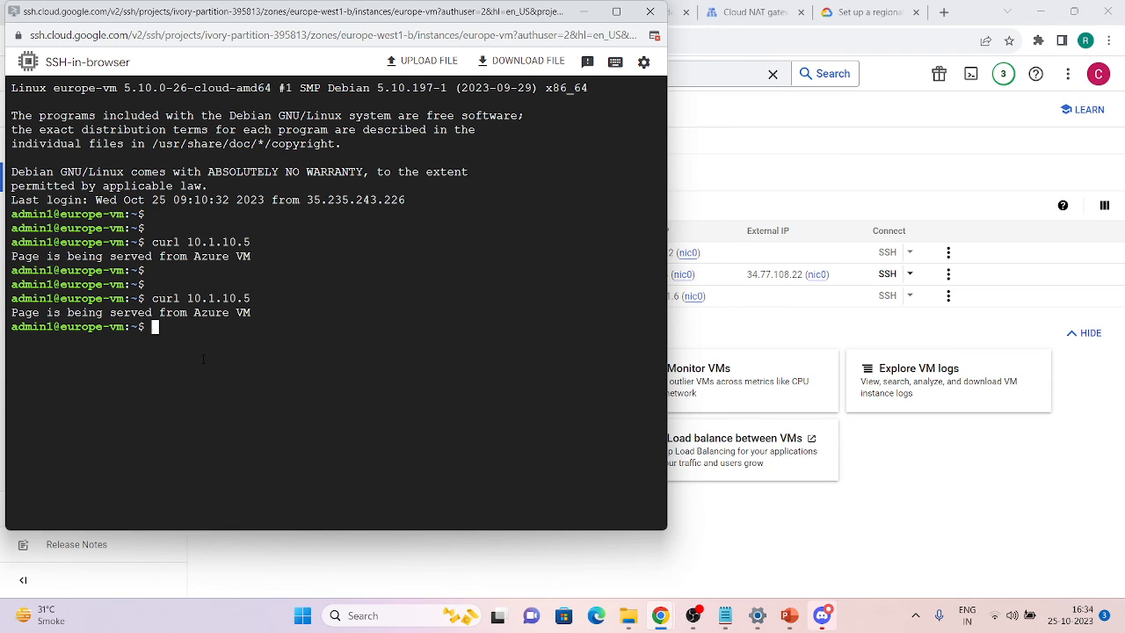
key(Return)
key(Return)
key(Up)
key(Return)
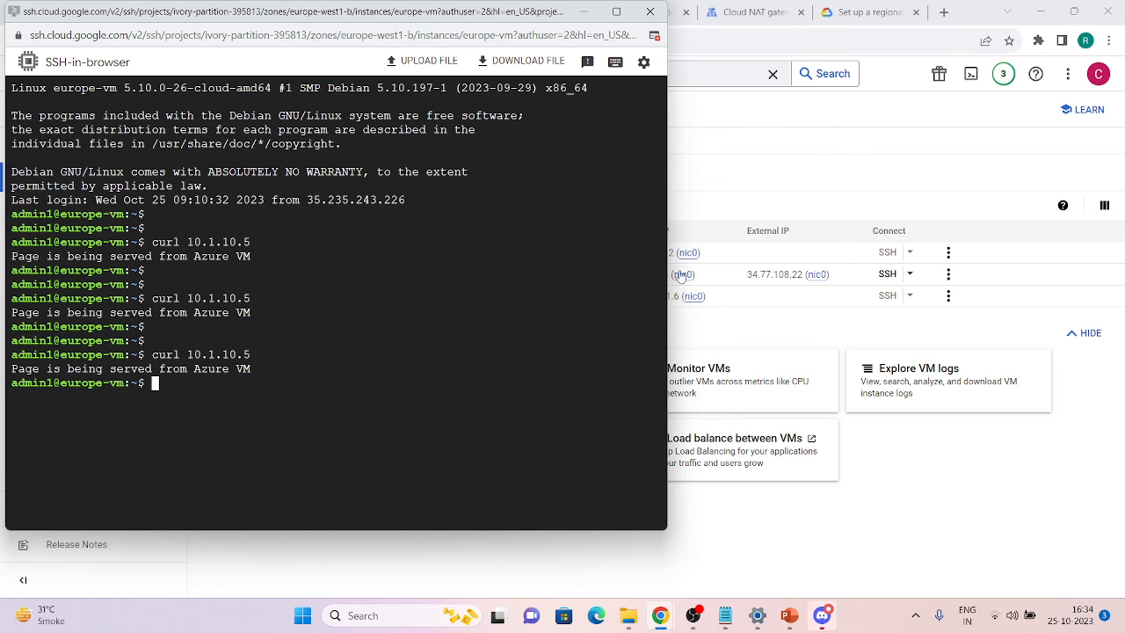
- Return to the external-lb details and check the frontend's global access setting against the VPC subnets
click(850, 127)
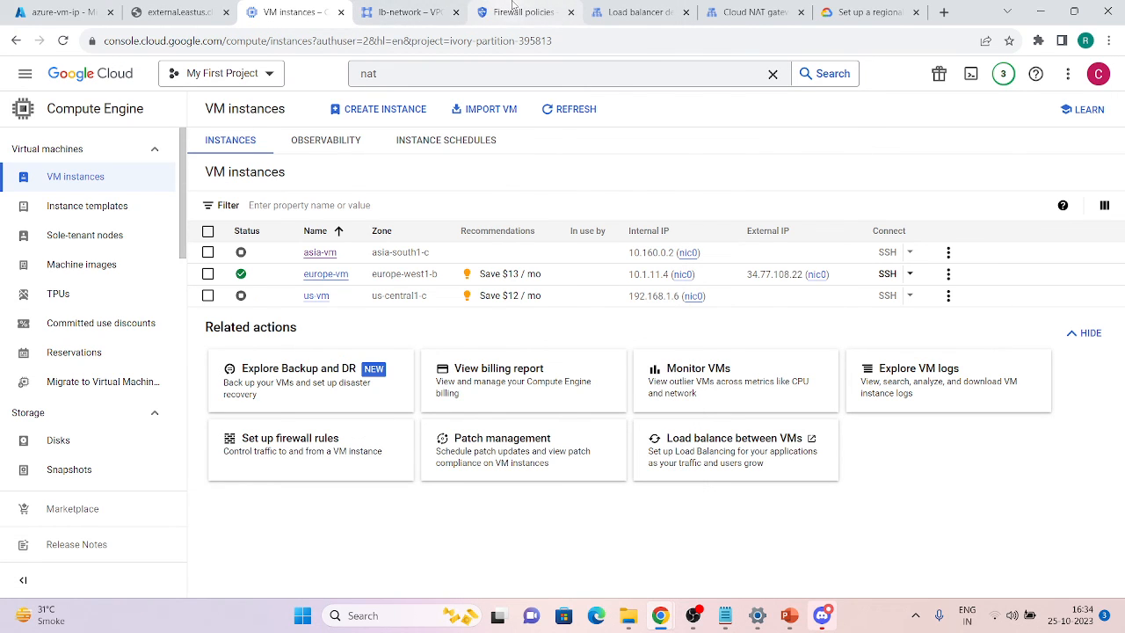
click(405, 11)
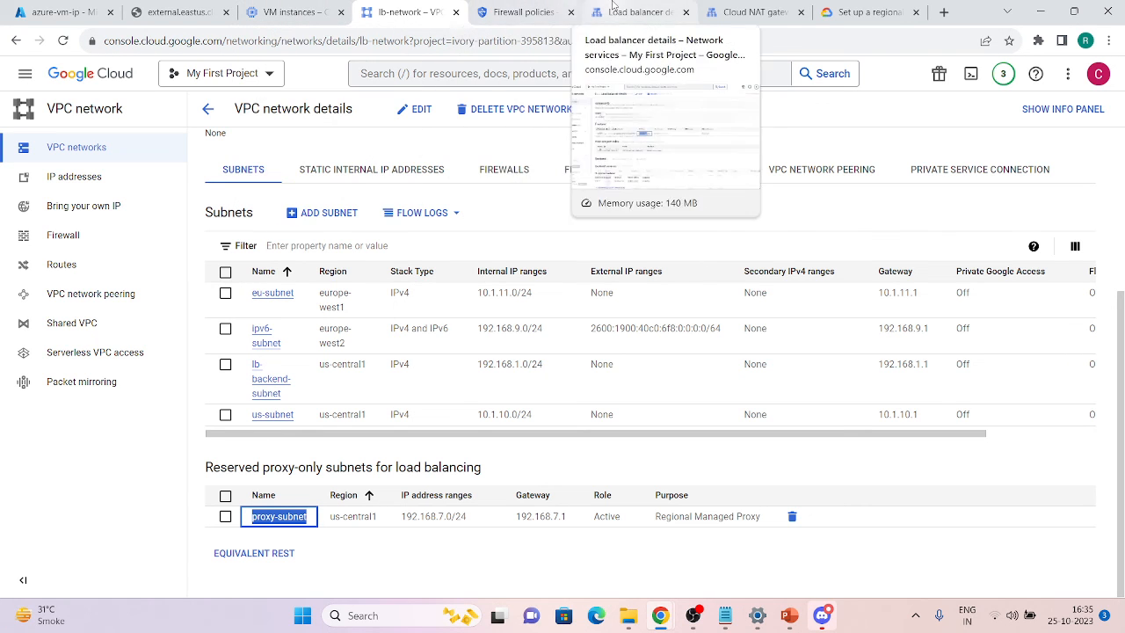
click(637, 12)
drag(727, 311, 794, 311)
click(772, 418)
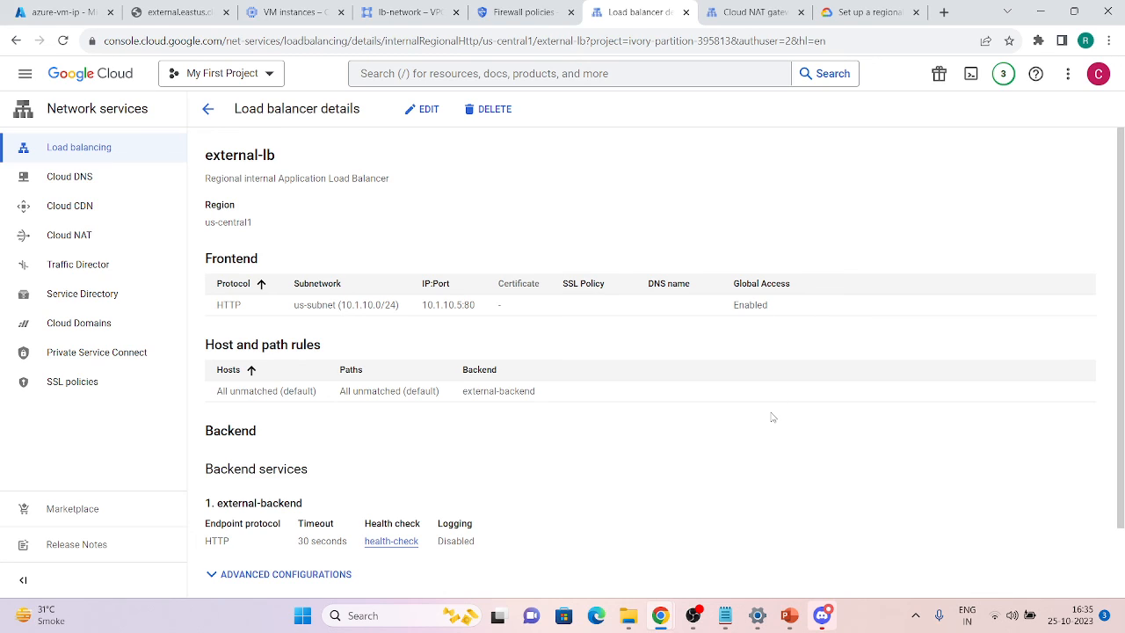